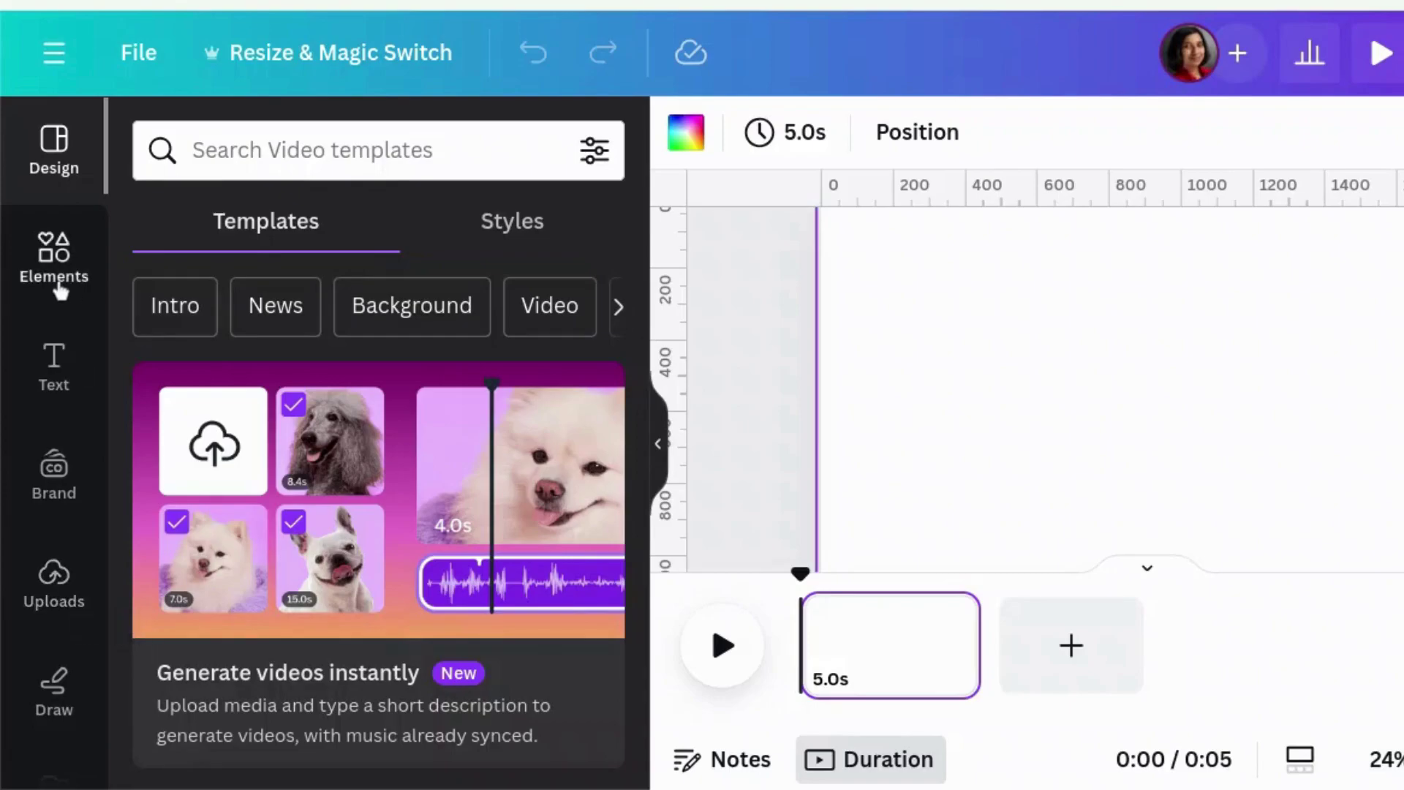
Search the elements for "aesthetic shelves" and browse the photo results
left_click(87, 256)
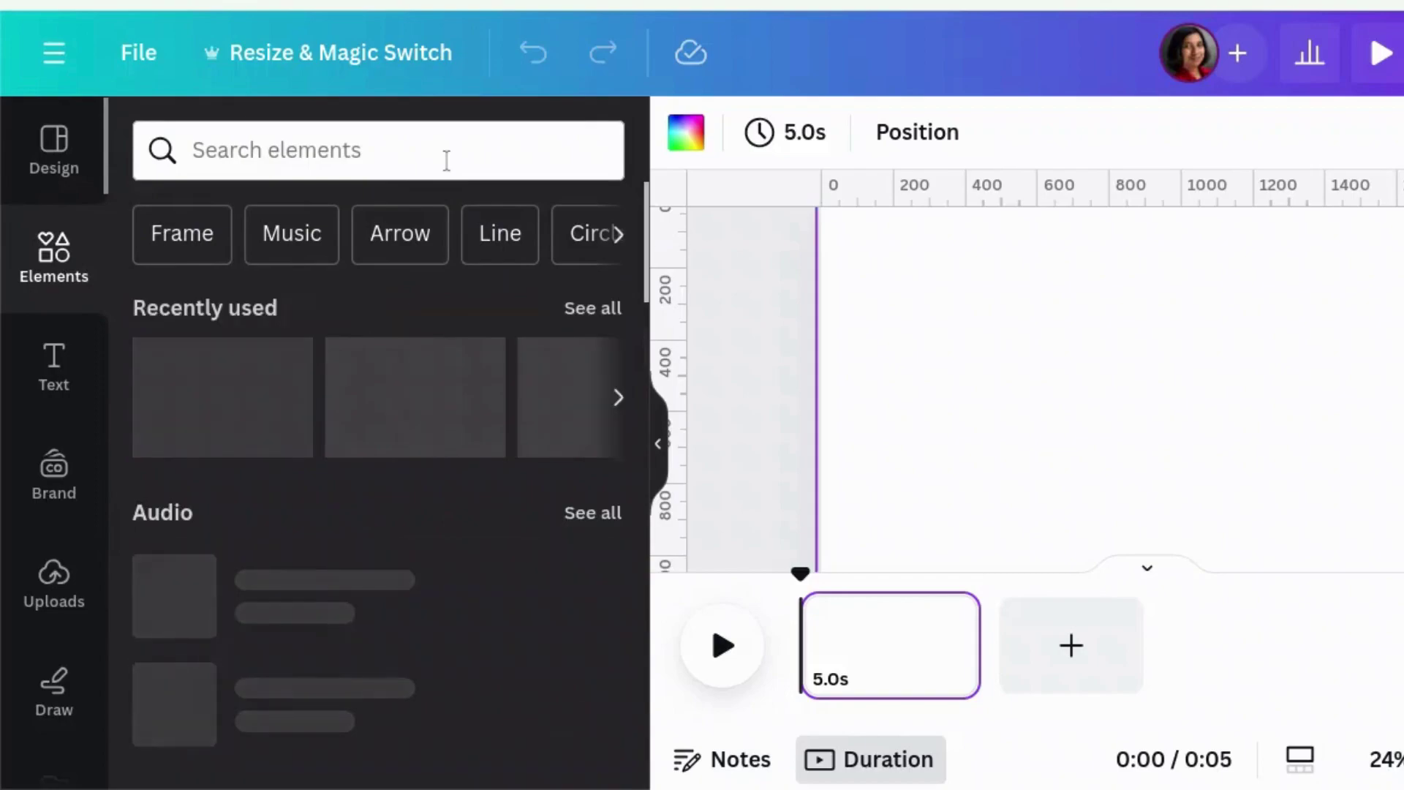
left_click(446, 160)
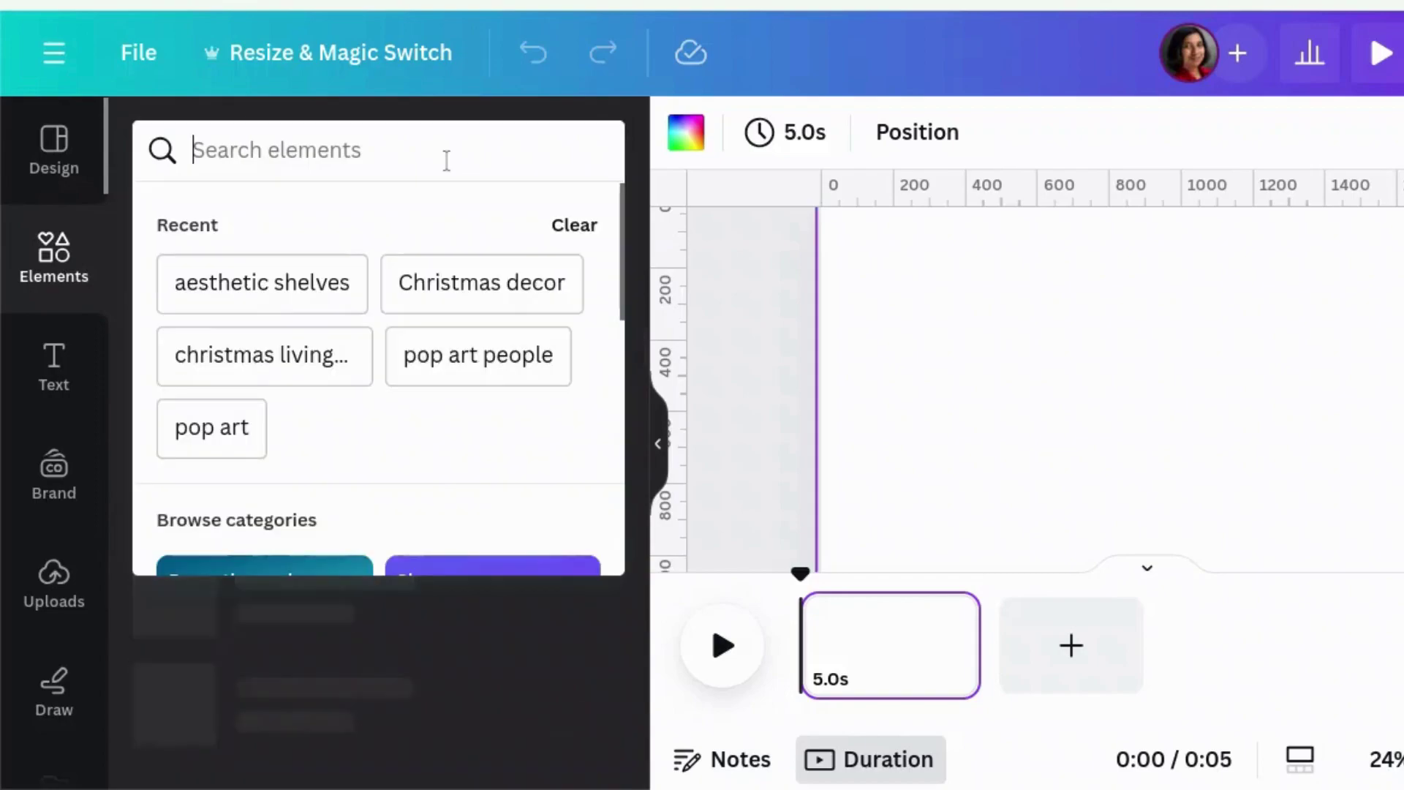
left_click(329, 294)
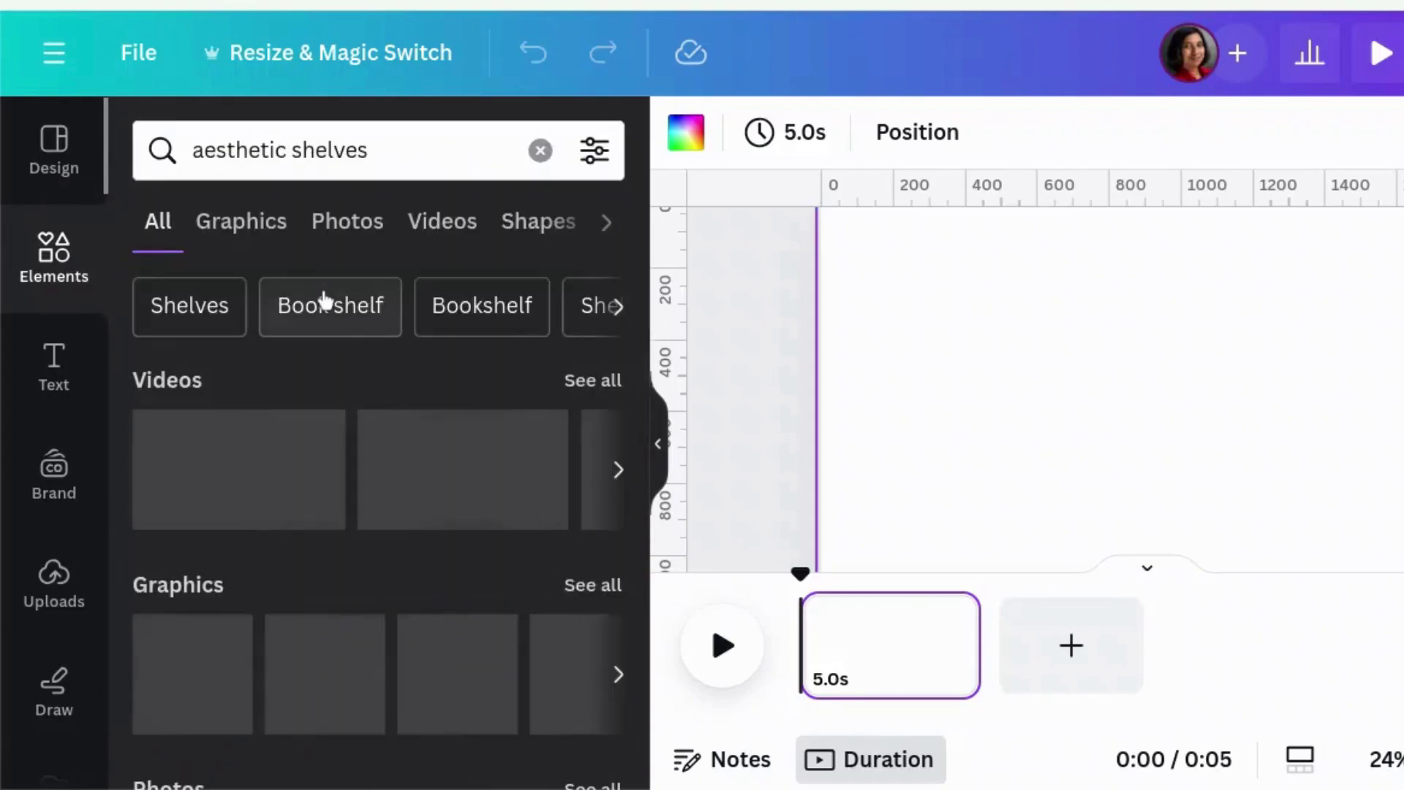
left_click(620, 469)
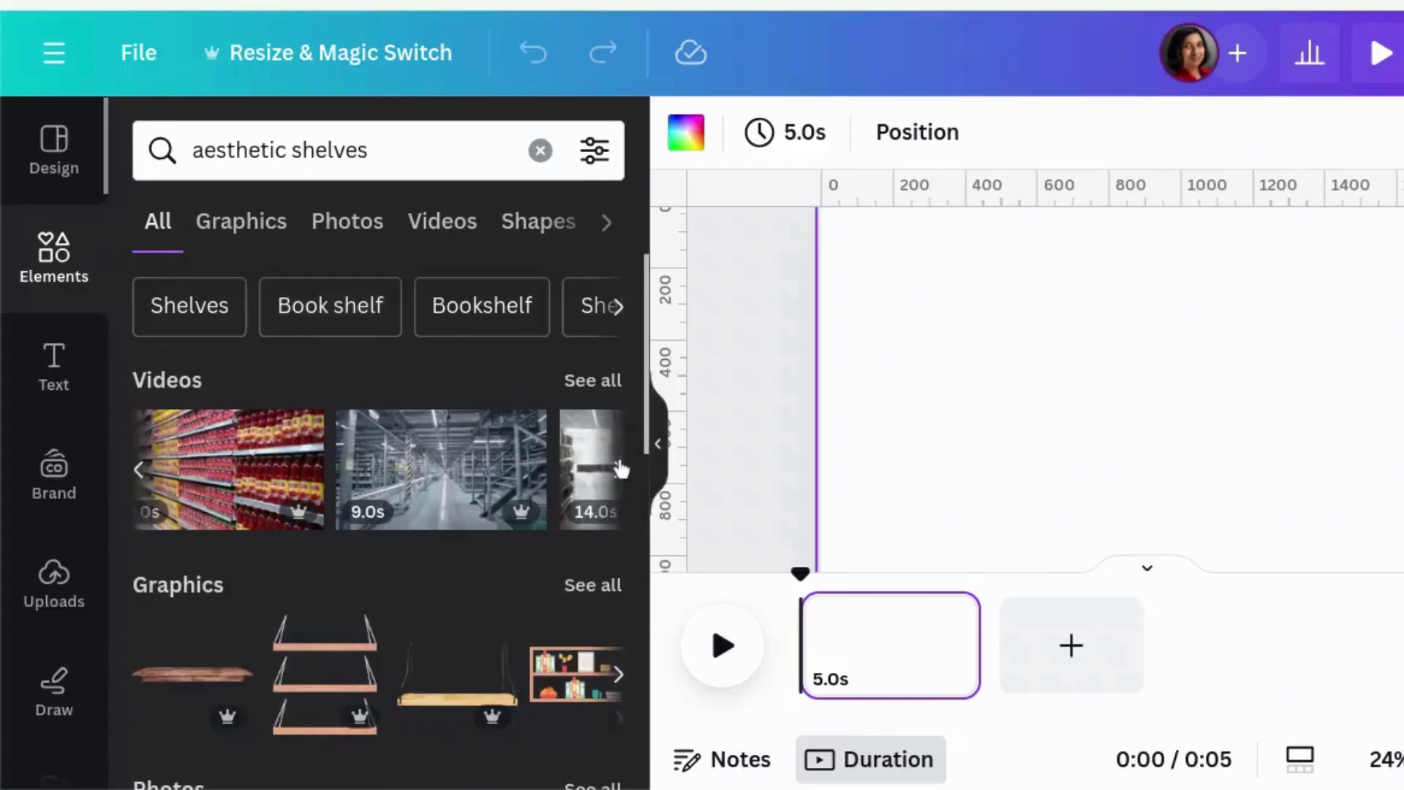
left_click(370, 232)
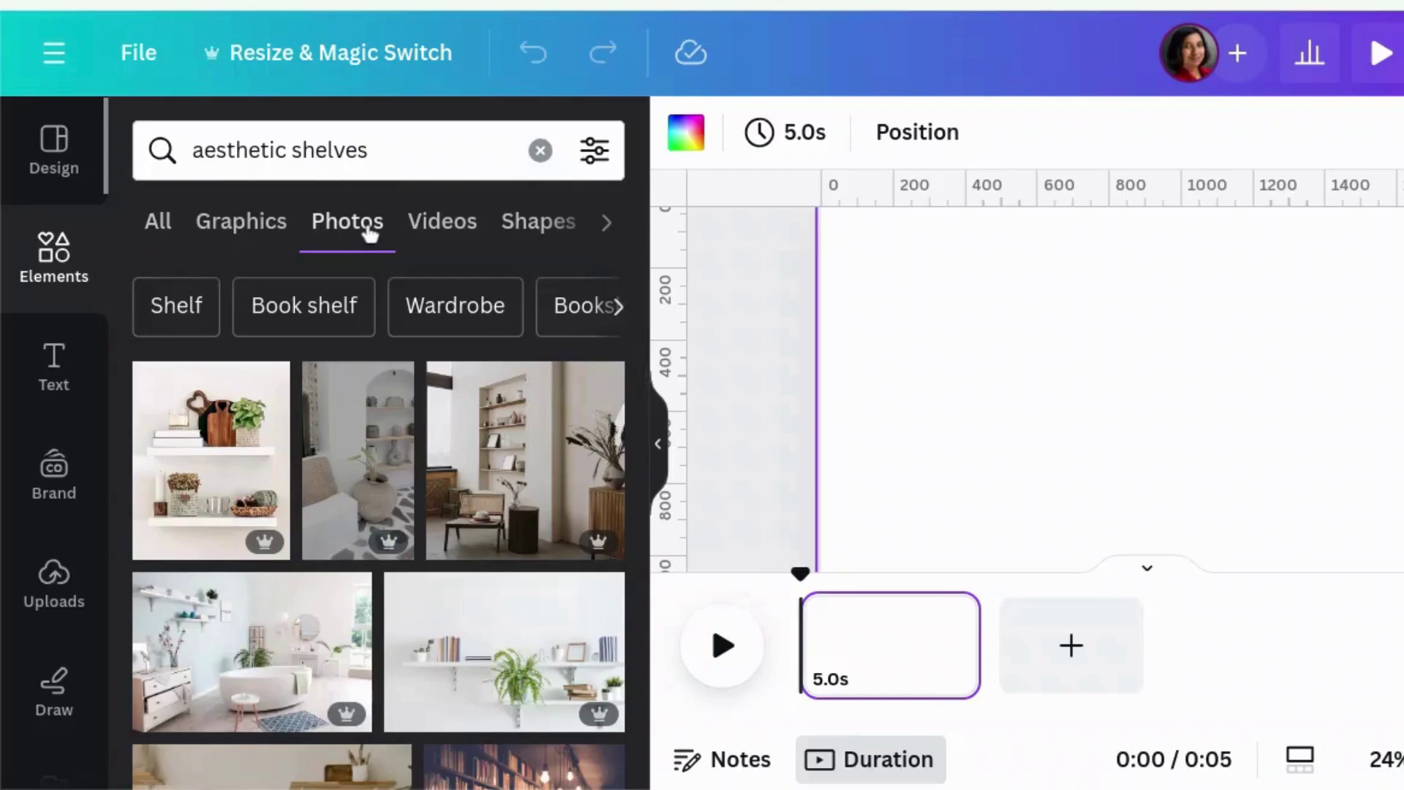
scroll(512, 671, "down", 5)
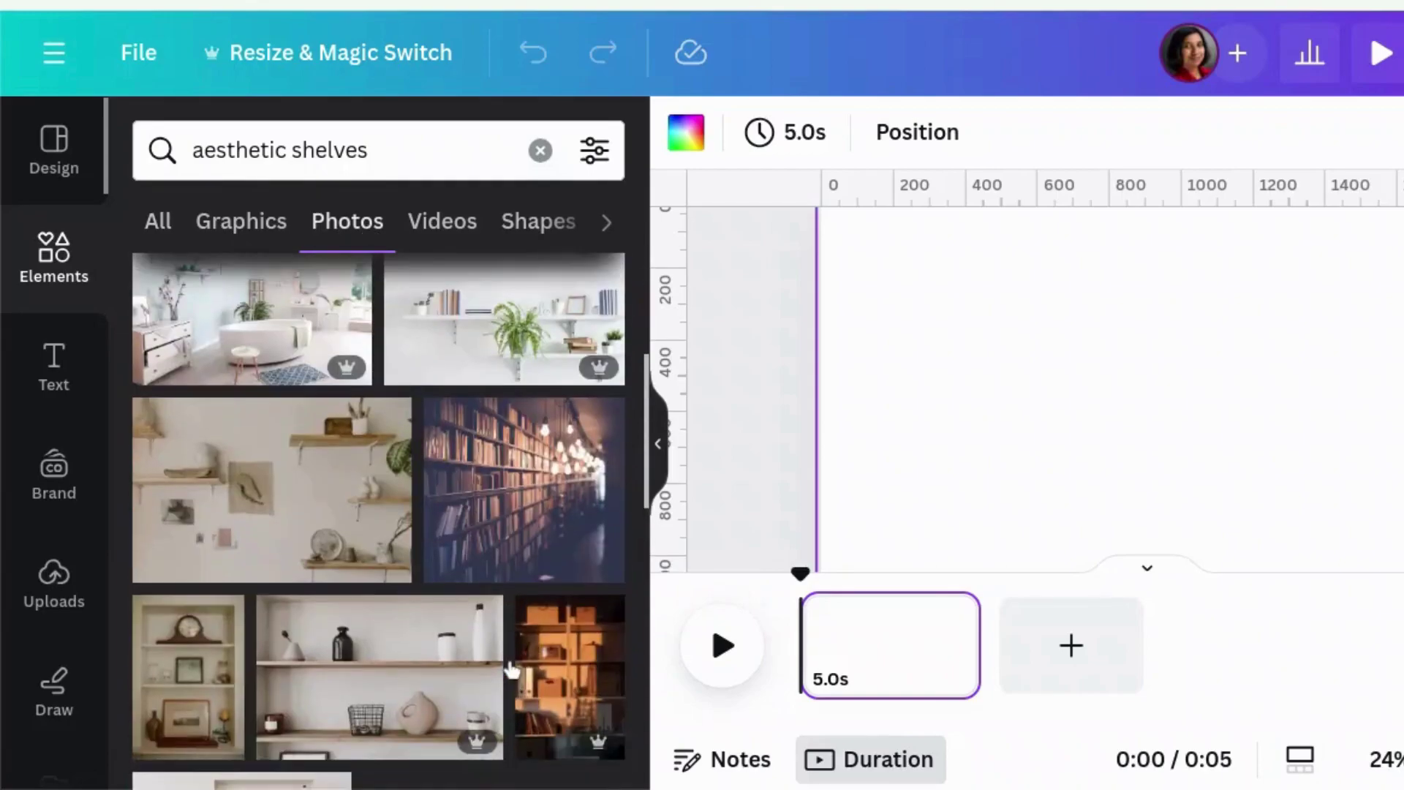
scroll(512, 670, "down", 15)
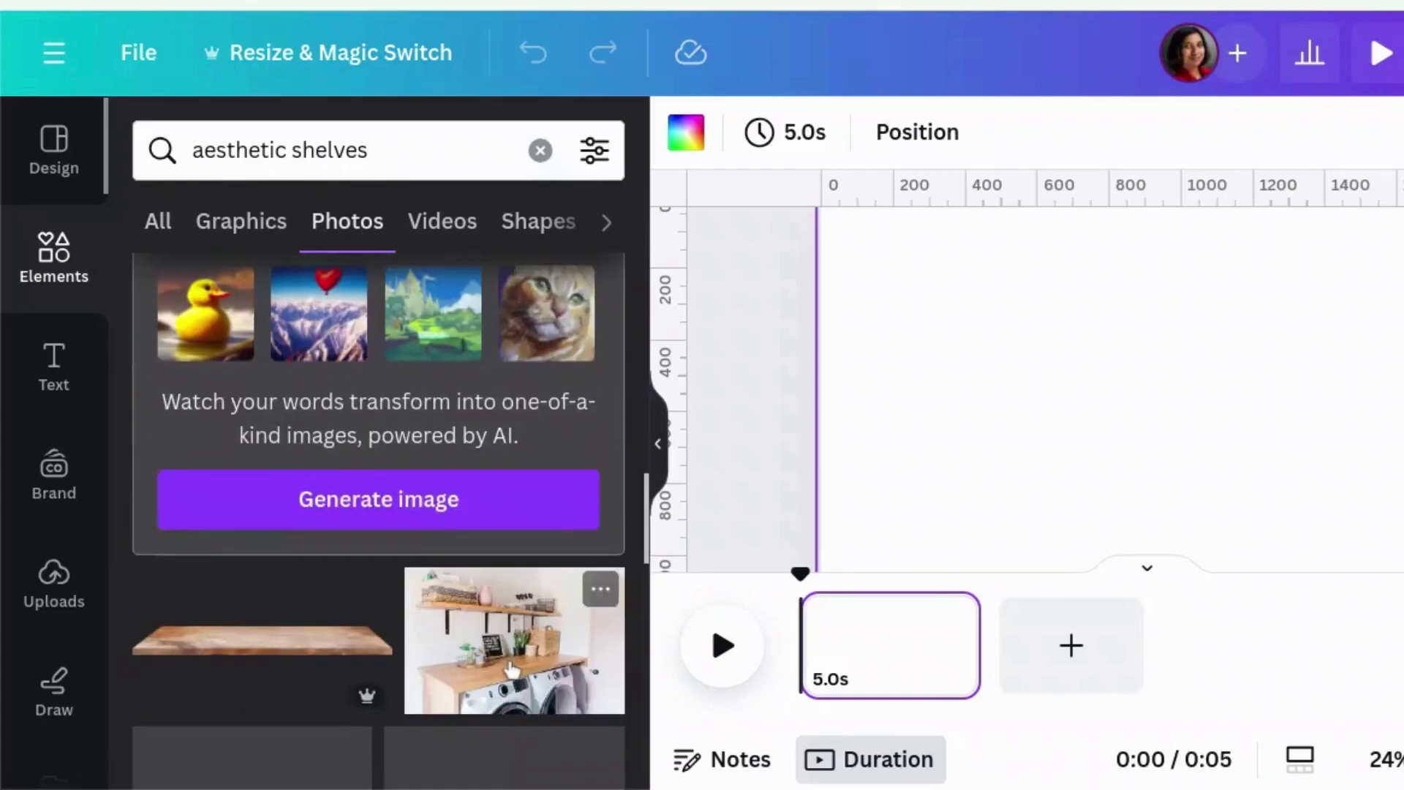
Clear the search, add the recently used photo of wooden box shelves with plants, and enlarge it to cover the whole page
left_click(540, 150)
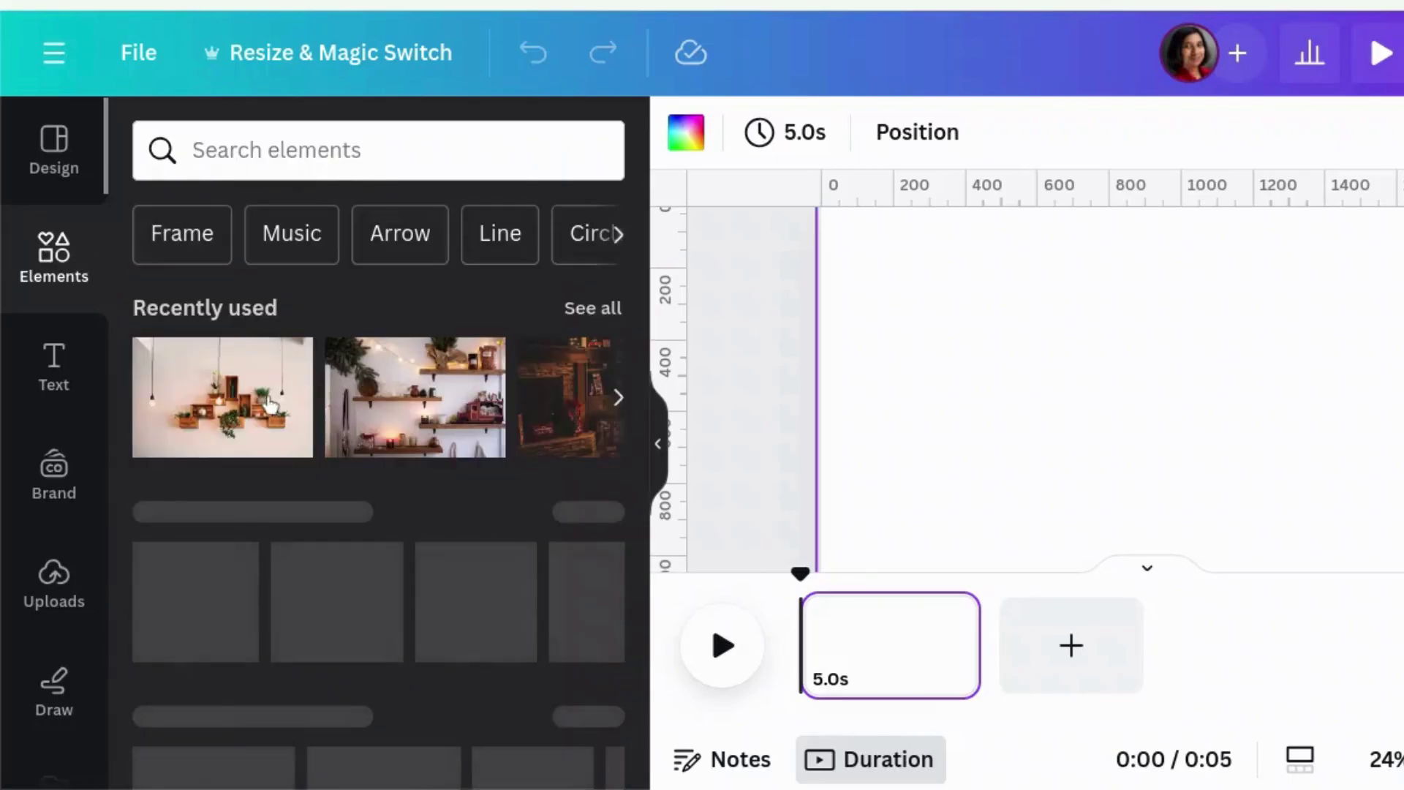
left_click(222, 397)
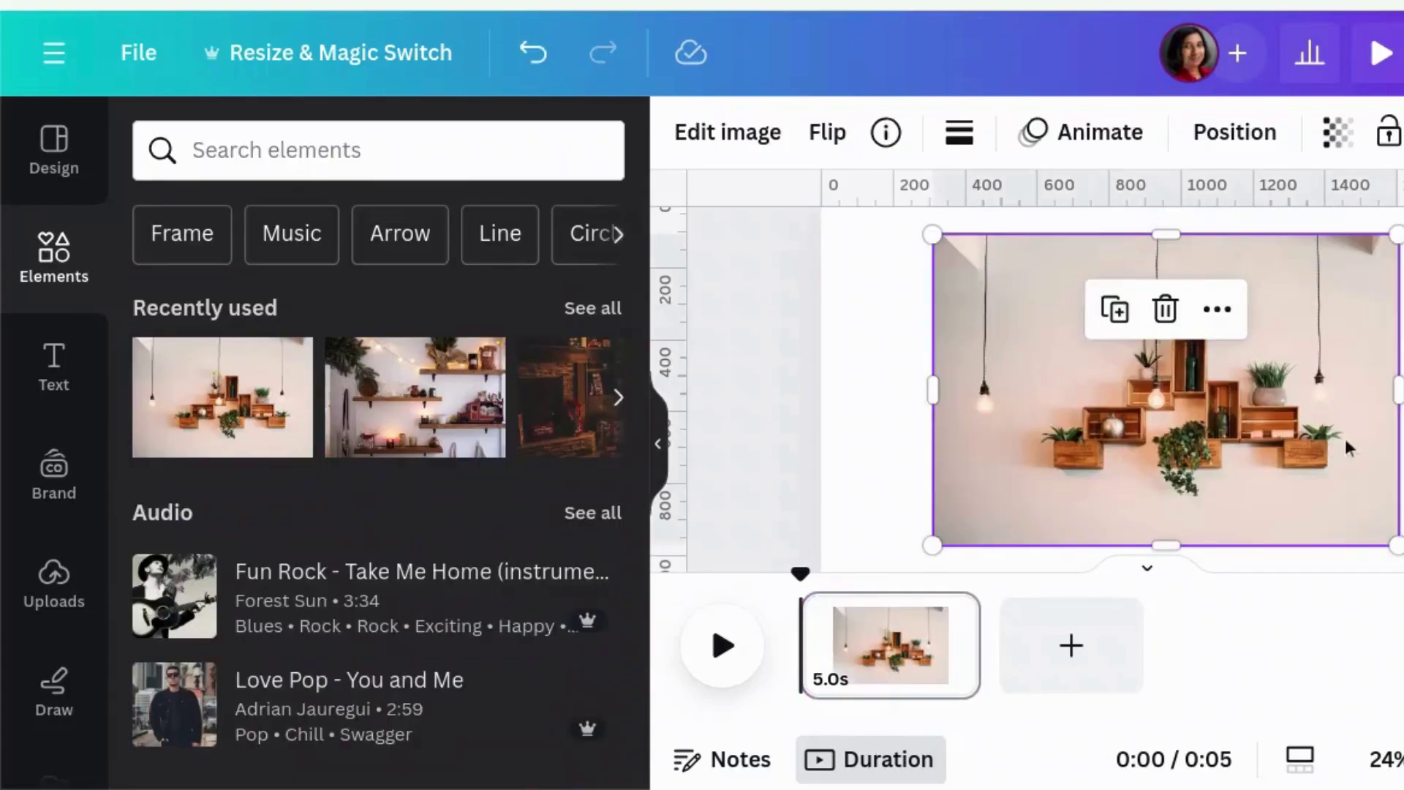
scroll(951, 508, "down", 1)
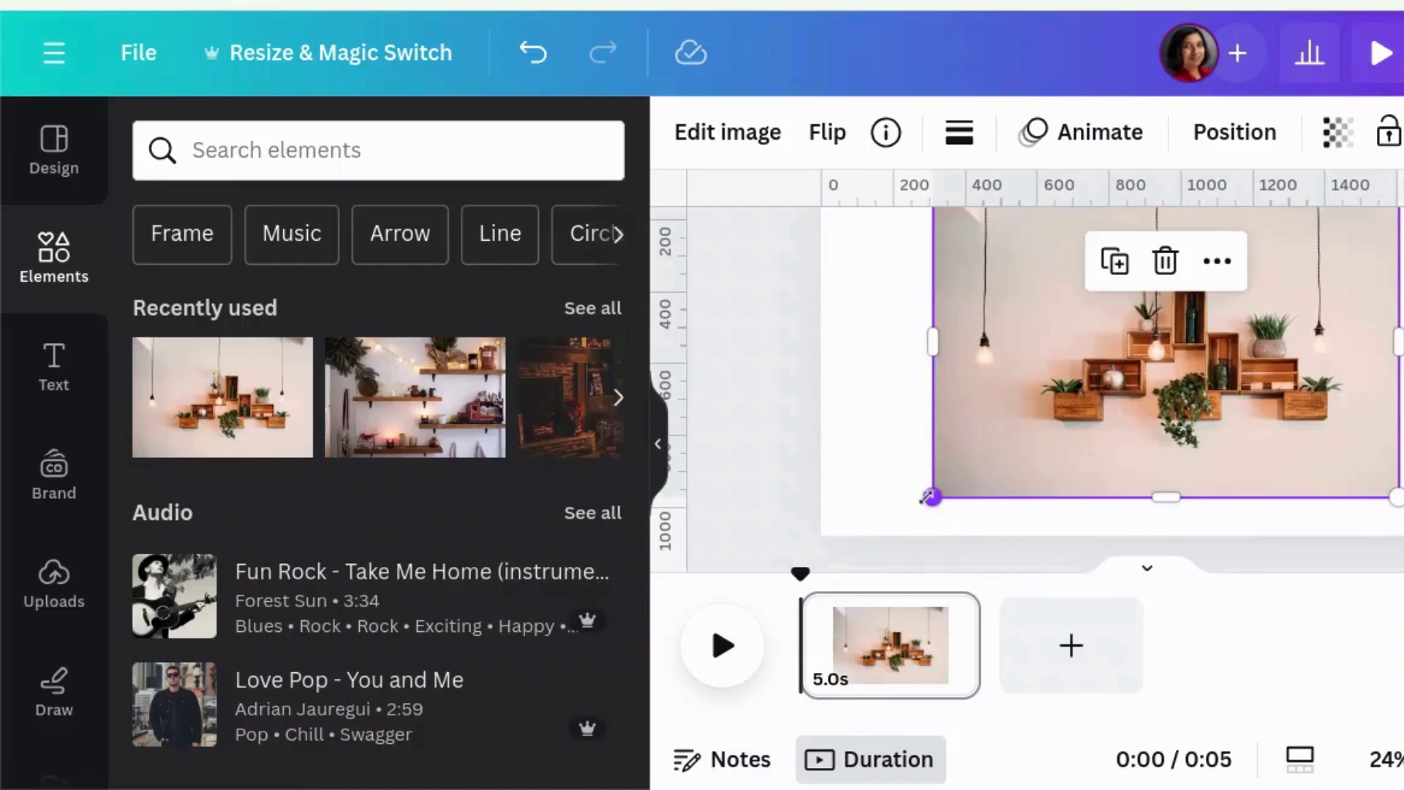
left_click_drag(927, 497, 667, 446)
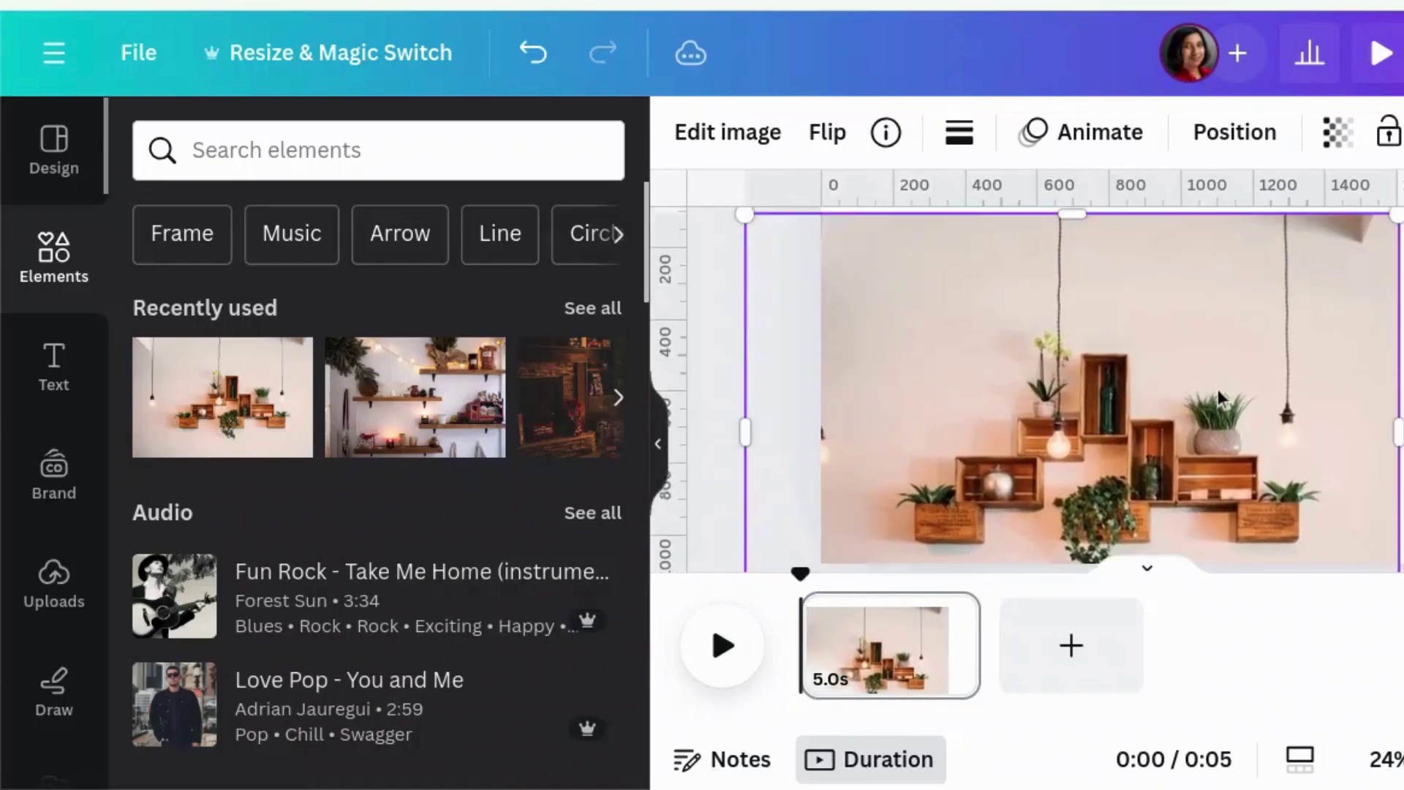
left_click_drag(1396, 223, 1403, 176)
left_click_drag(1345, 391, 1274, 381)
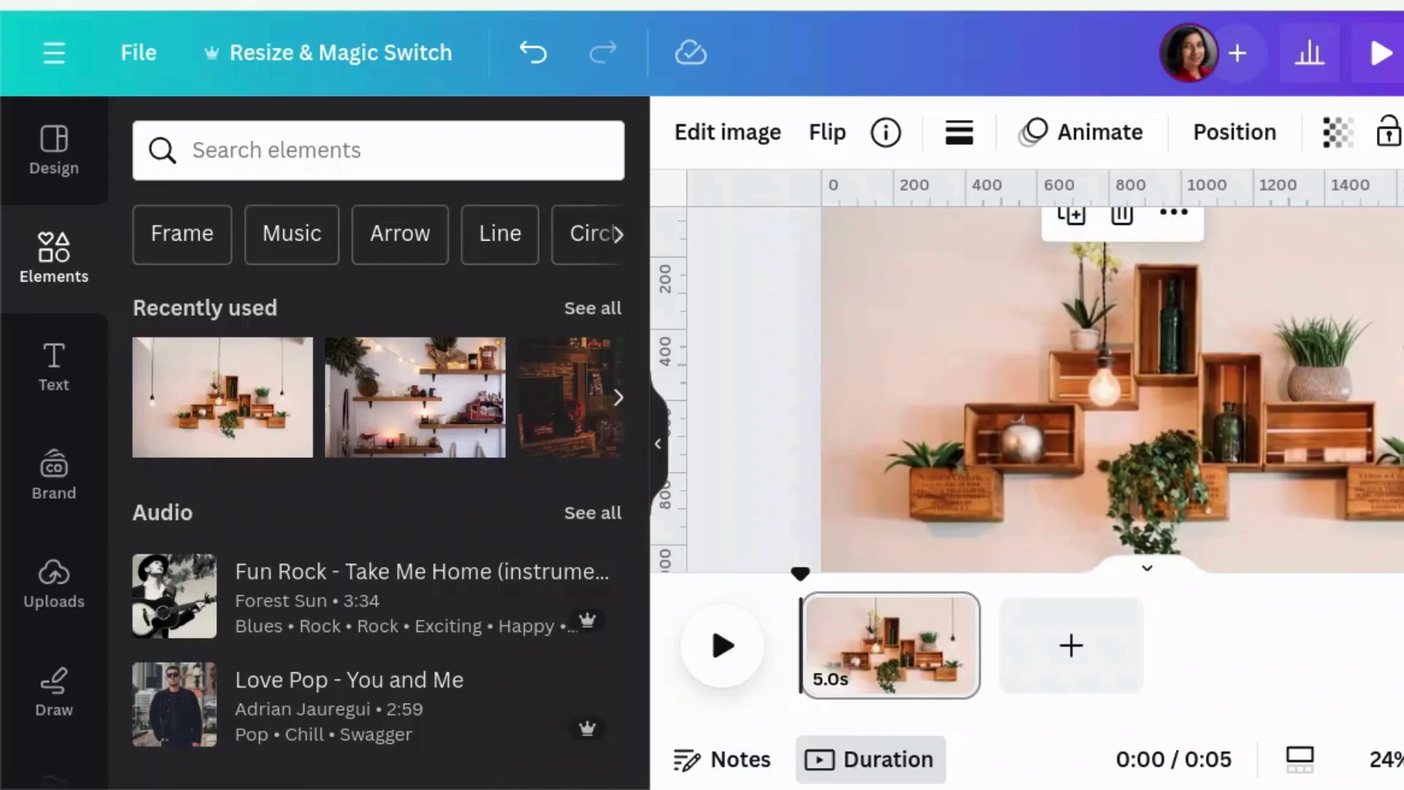
key("Escape")
scroll(1024, 388, "up", 1)
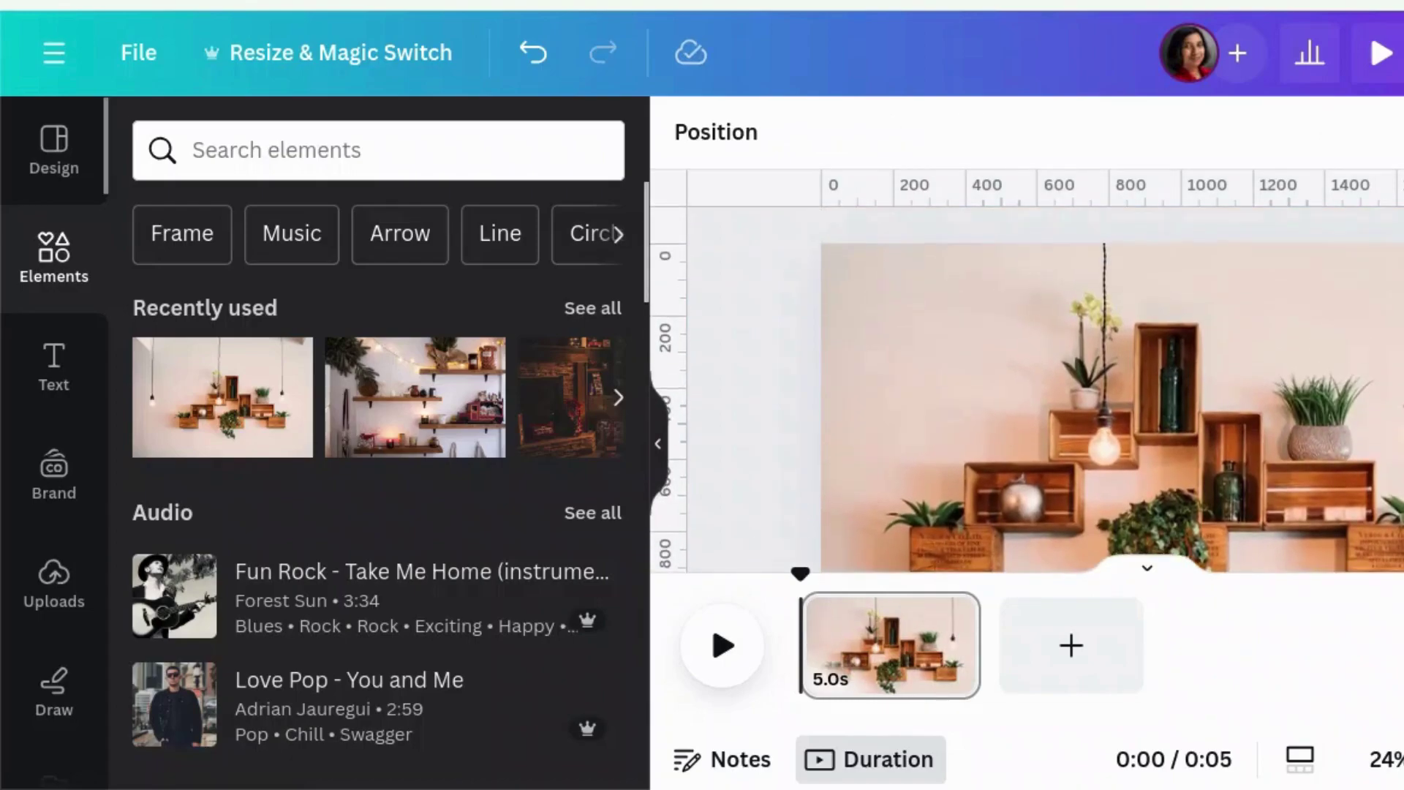
scroll(1024, 388, "down", 1)
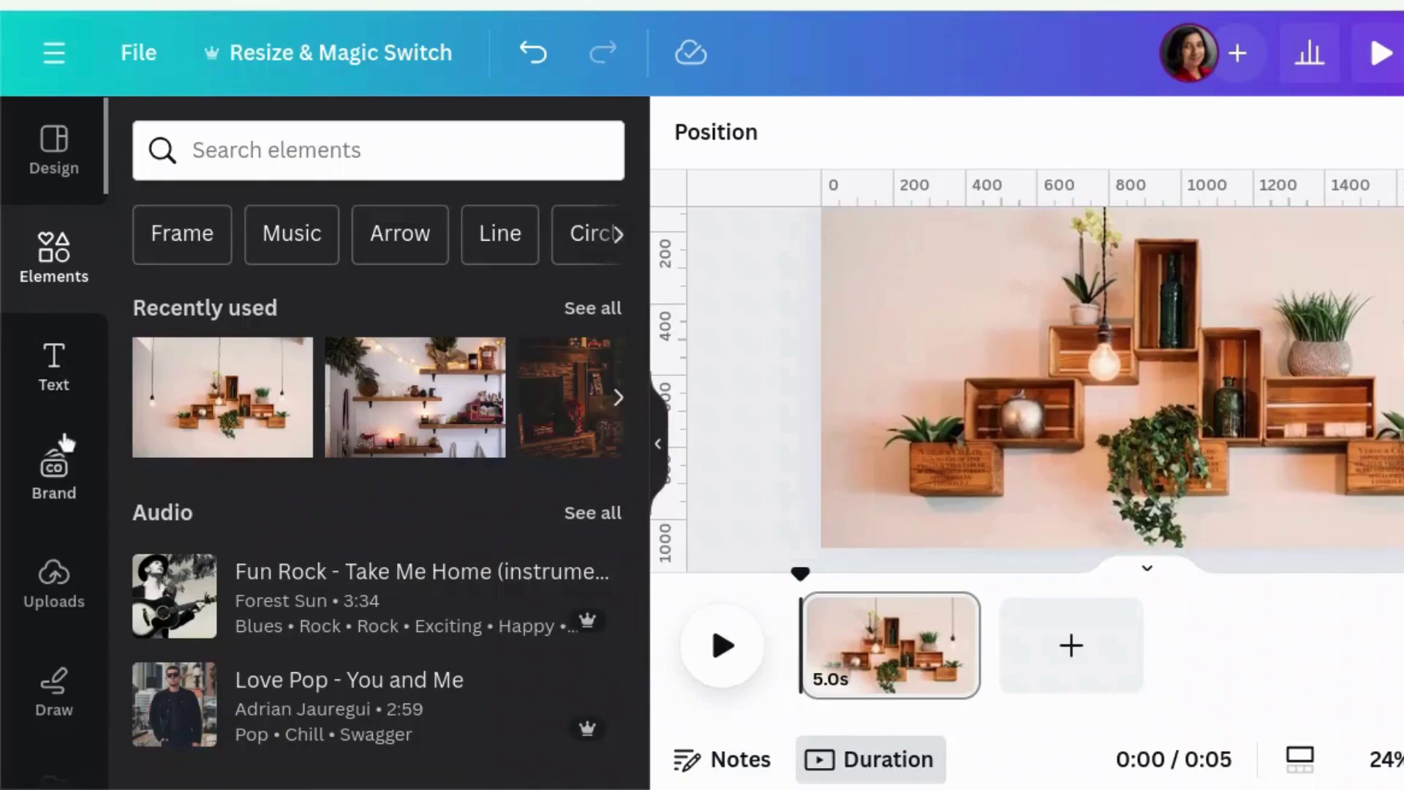
Search the uploaded images for "playing for love" and add the book cover images to the page
left_click(53, 585)
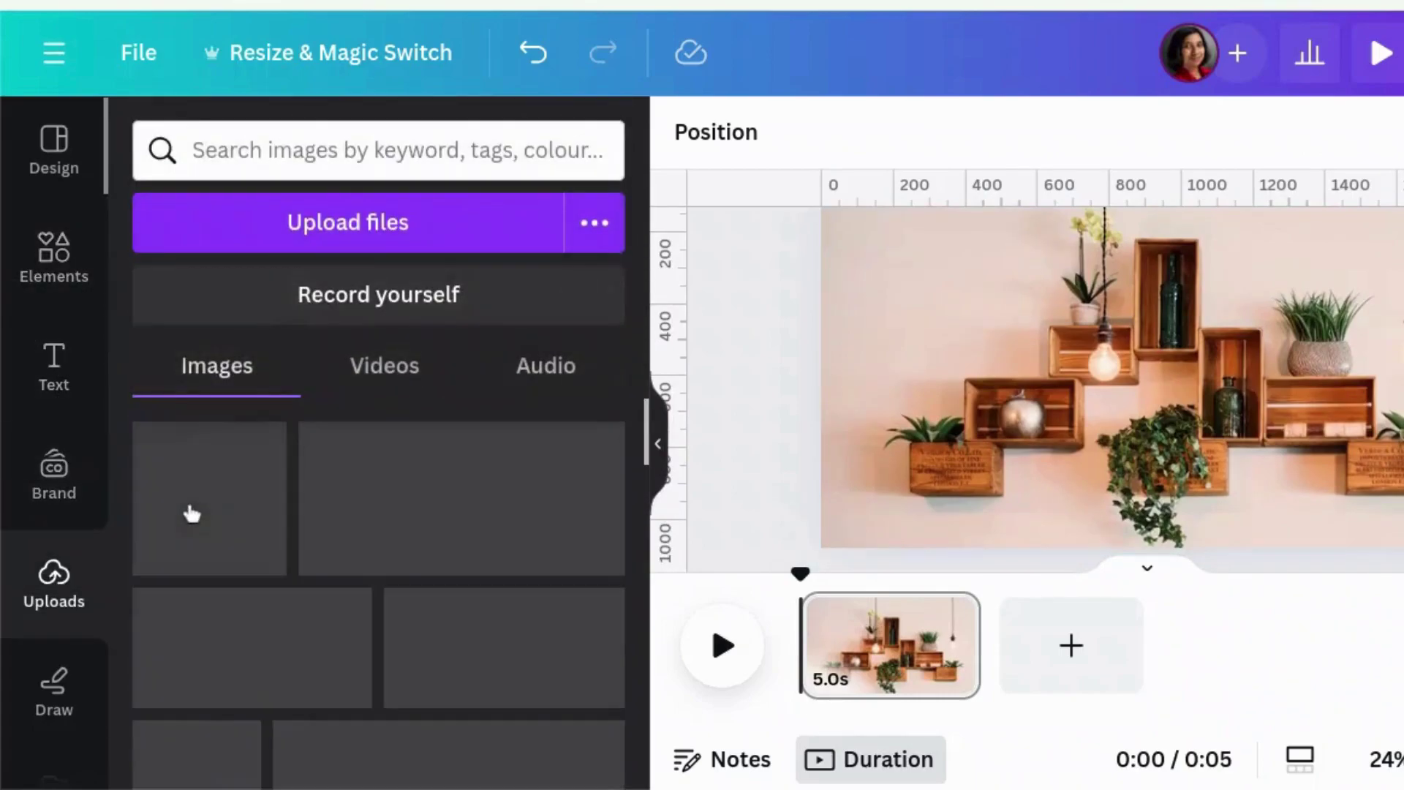
left_click(293, 167)
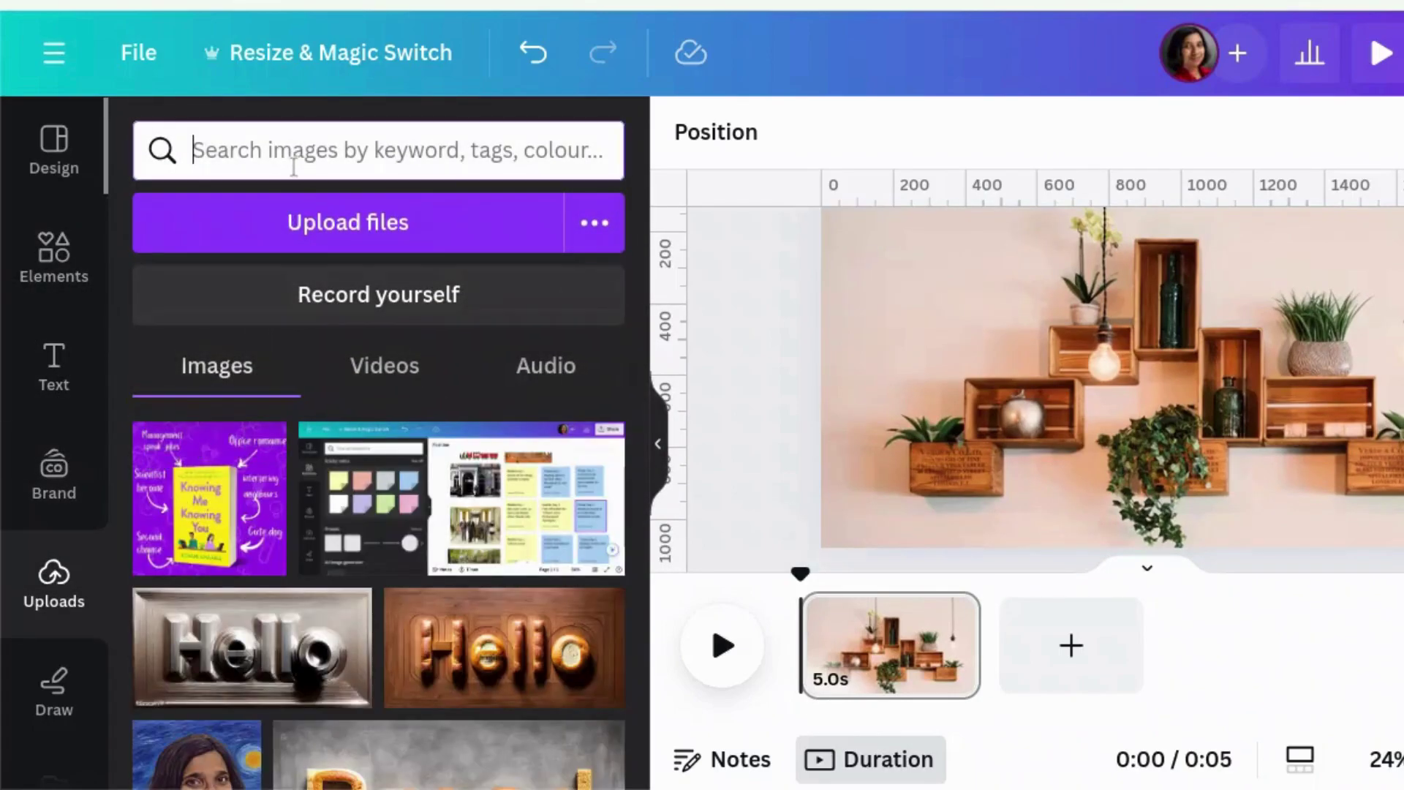
type("t")
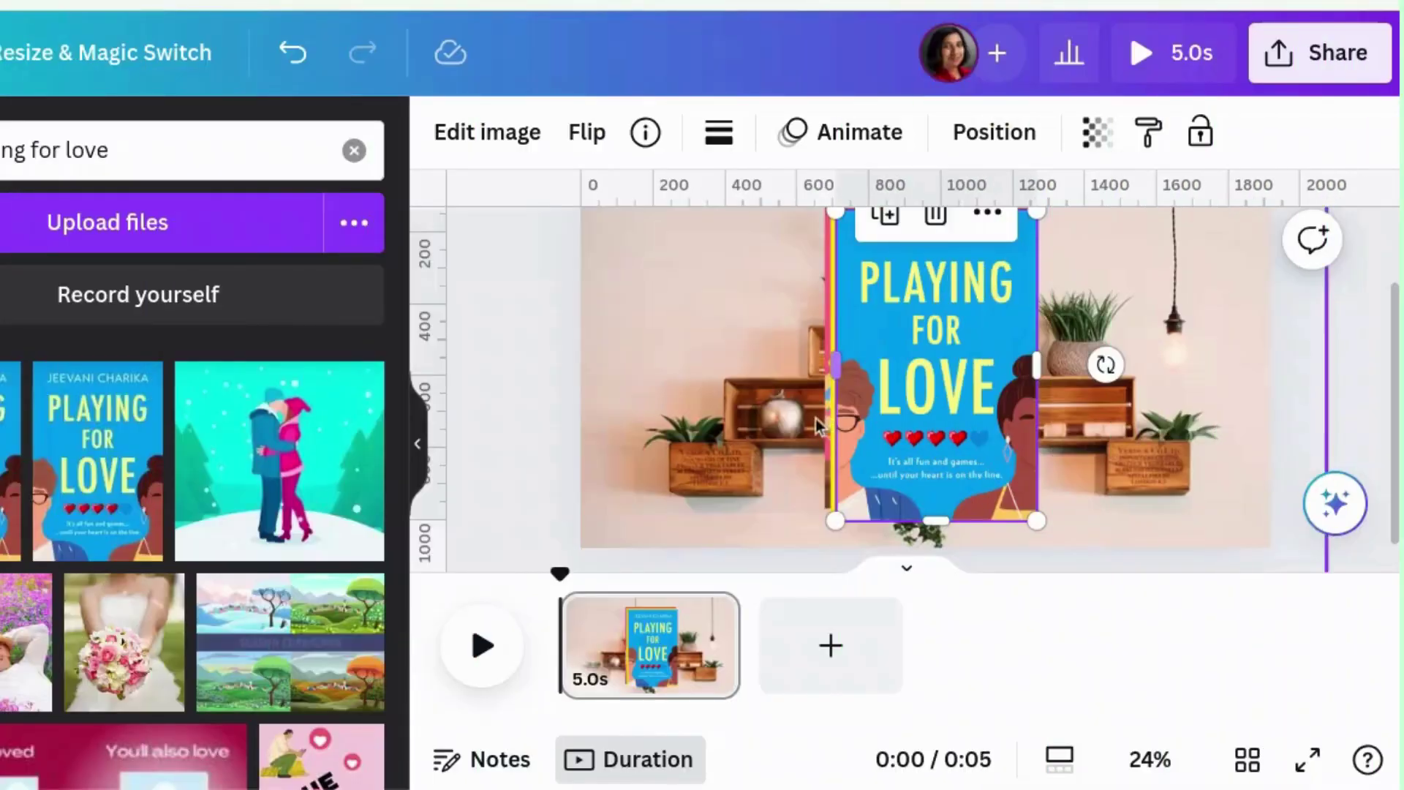
Move the shelf photo to a second page and shrink the stacked book covers on the first page to about 200 by 304
left_click_drag(794, 423, 854, 630)
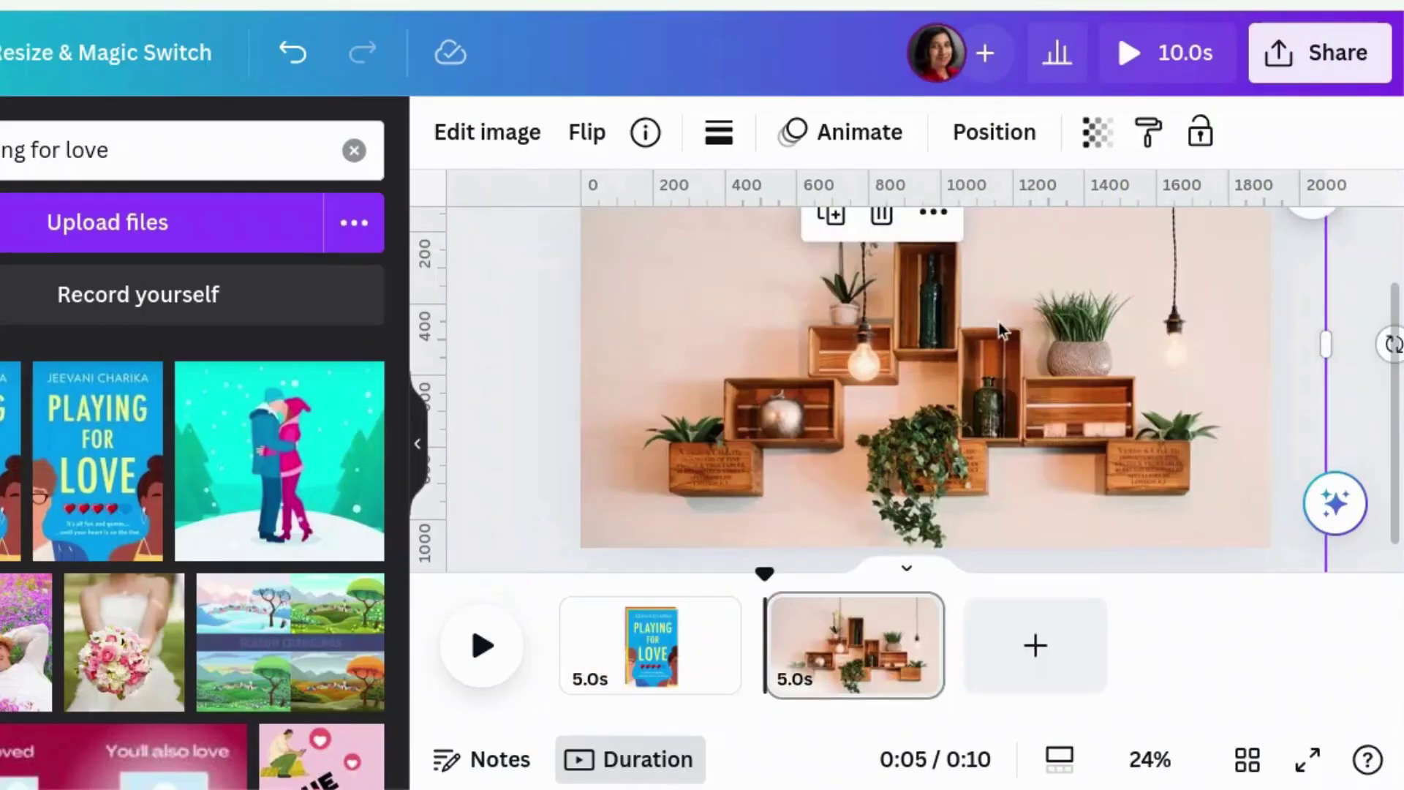
left_click(695, 644)
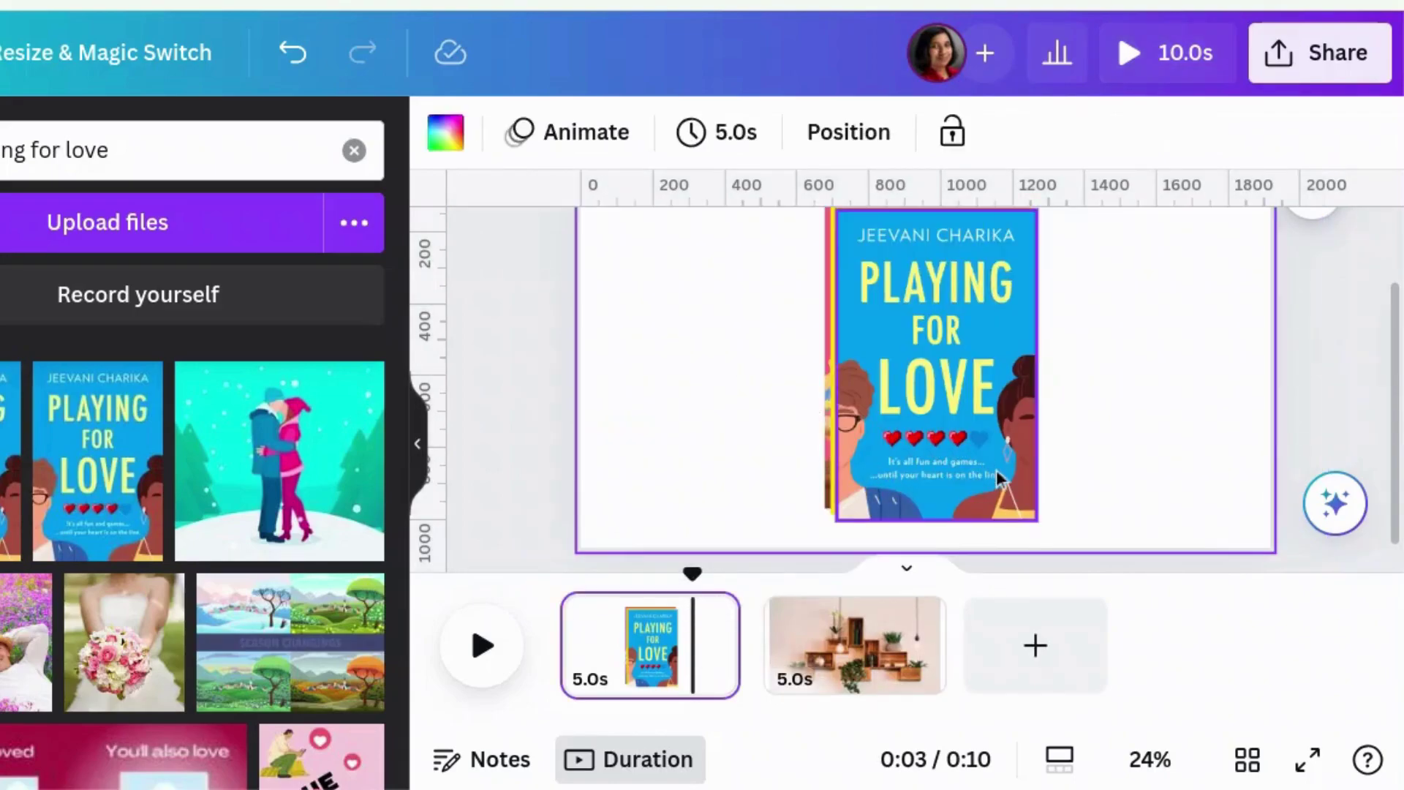
left_click_drag(1167, 502, 673, 336)
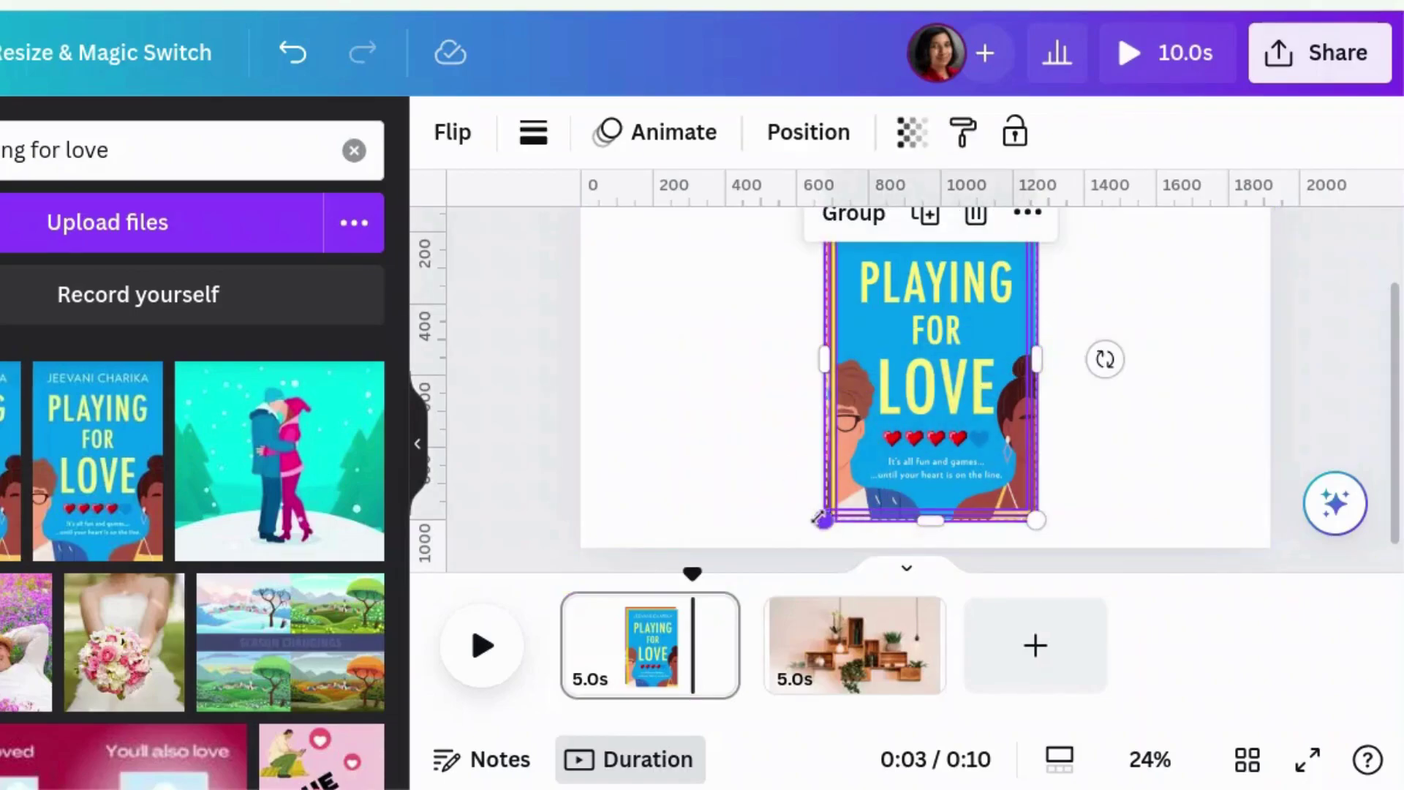
left_click_drag(818, 519, 977, 318)
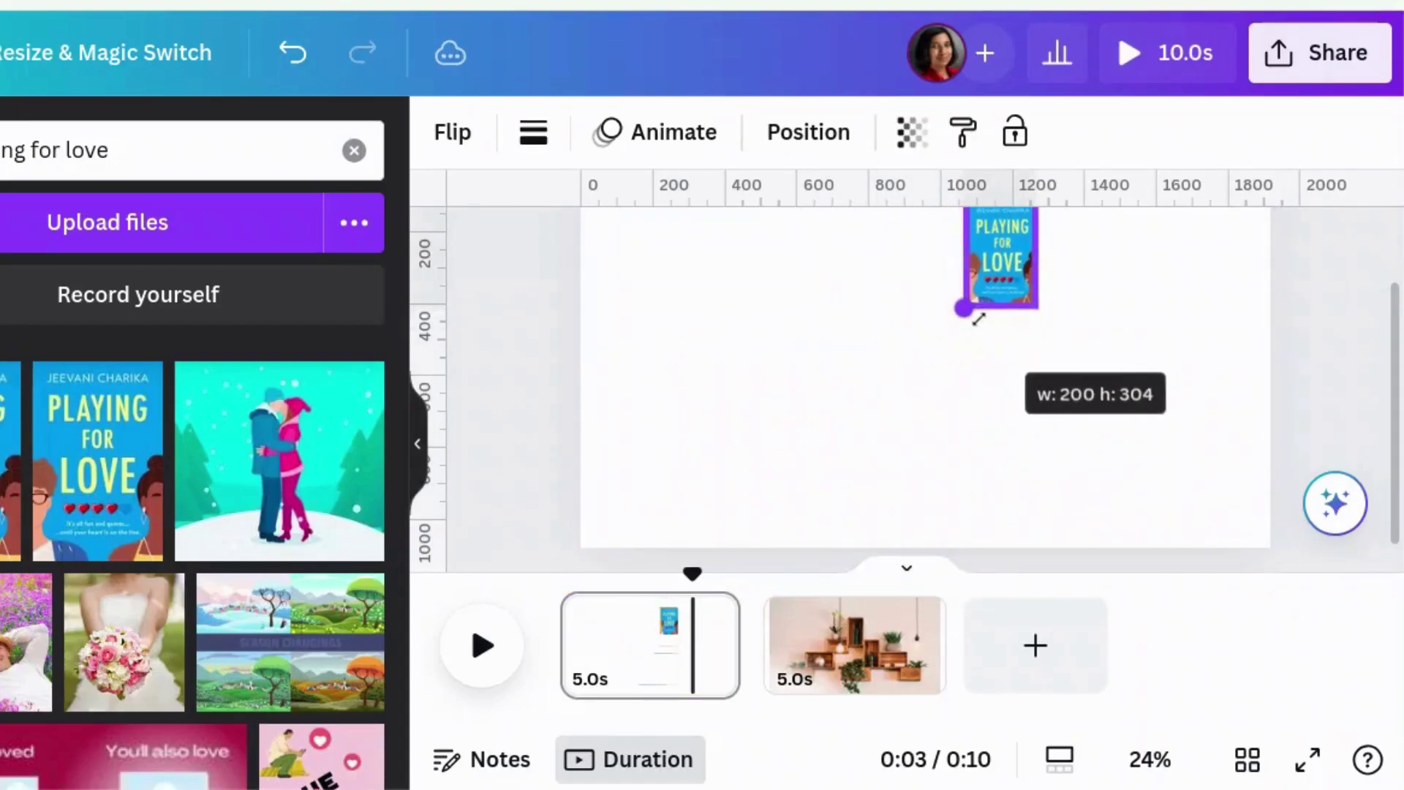
Move the shelf photo from the second page back onto the first page
left_click(894, 646)
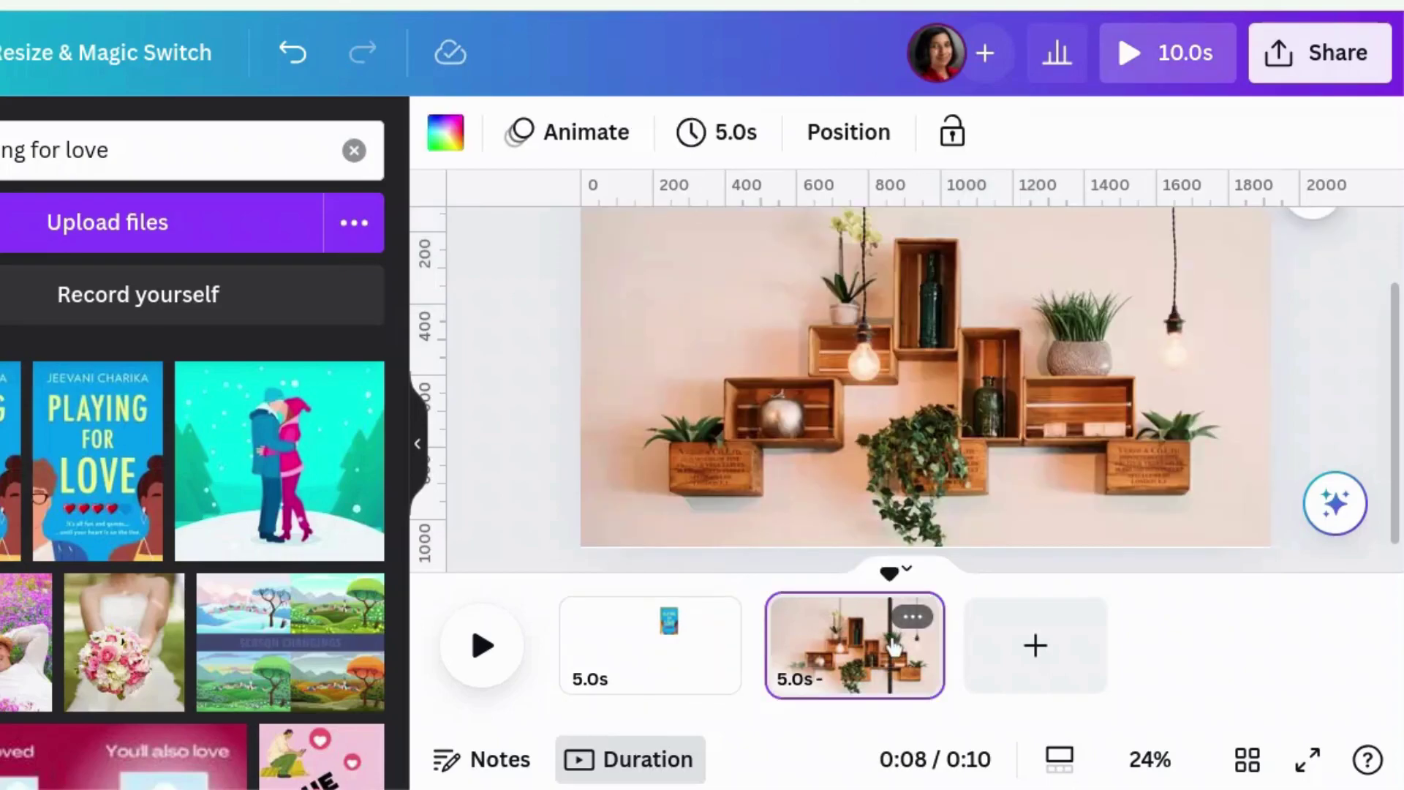
mouse_move(894, 647)
left_mouse_down()
mouse_move(894, 634)
mouse_move(702, 622)
left_mouse_up()
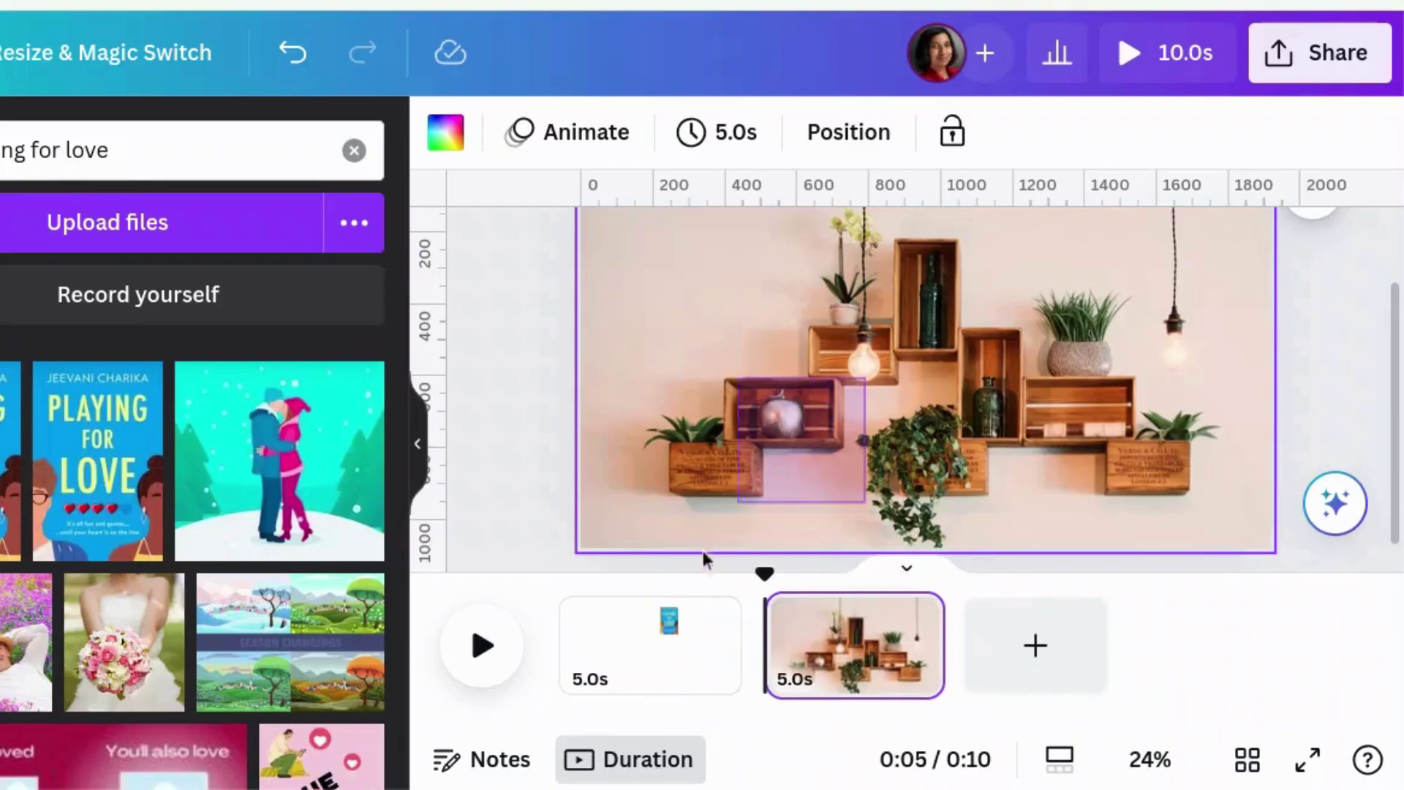
left_click(858, 414)
left_click_drag(859, 414, 665, 633)
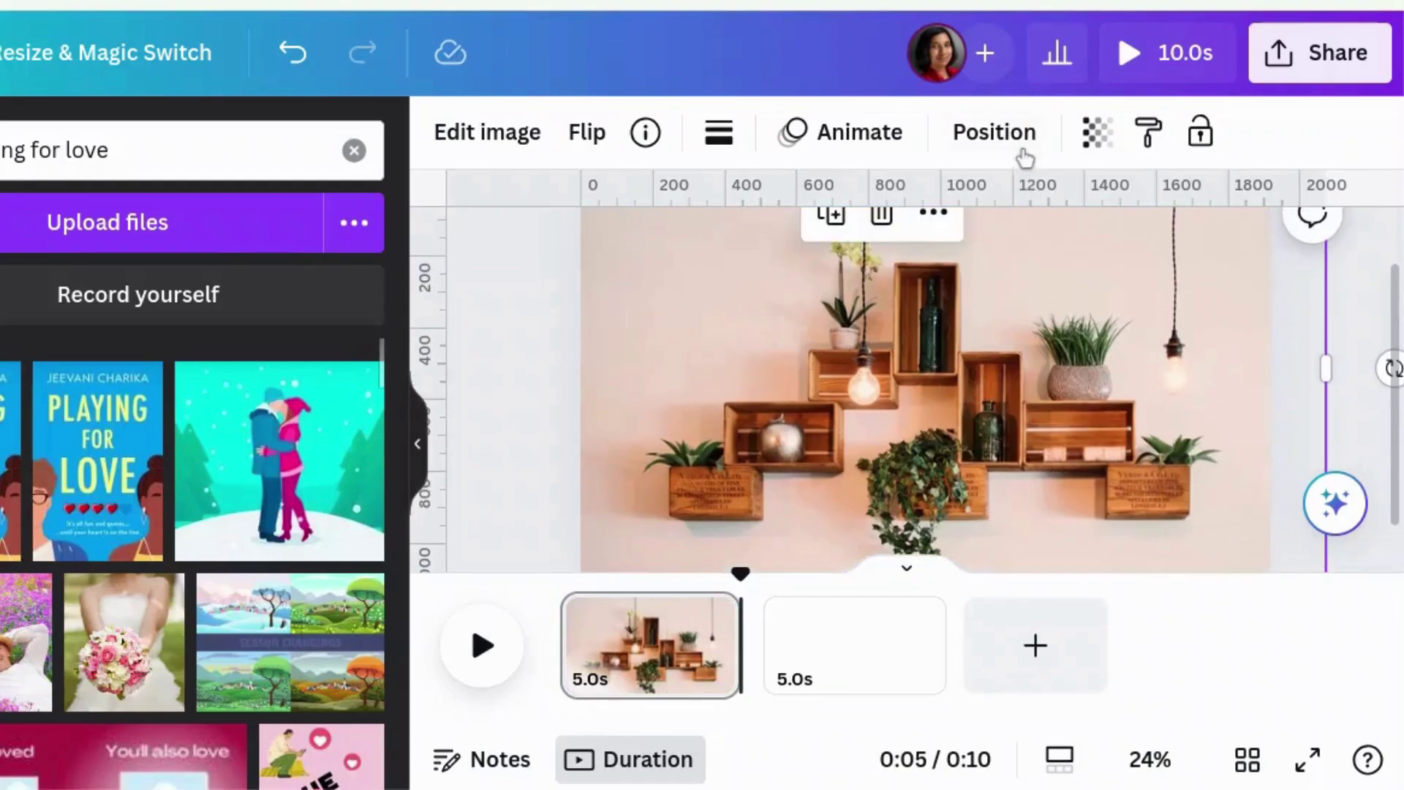
Send the shelf photo to the back, behind the stacked book covers
left_click(1013, 145)
left_click(219, 211)
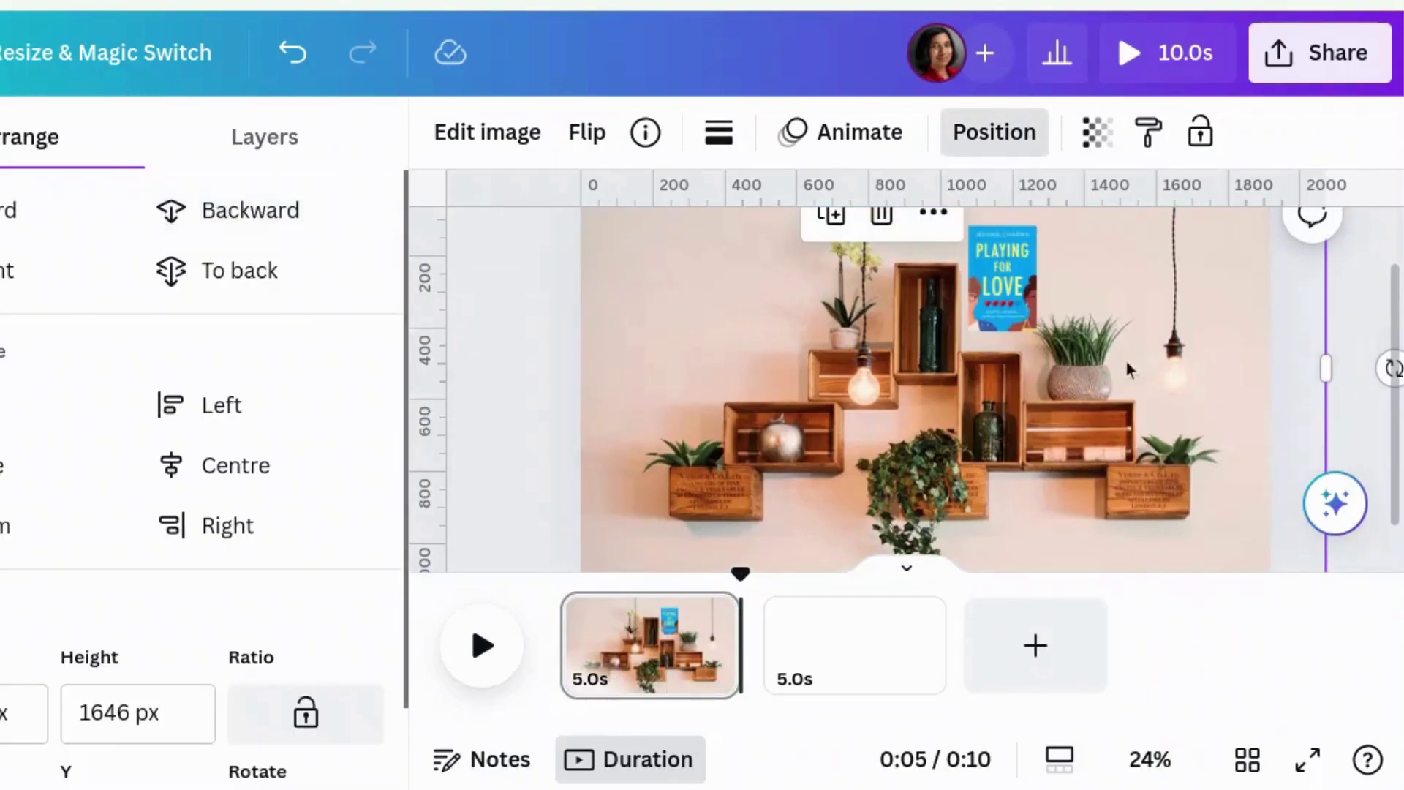
left_click(230, 280)
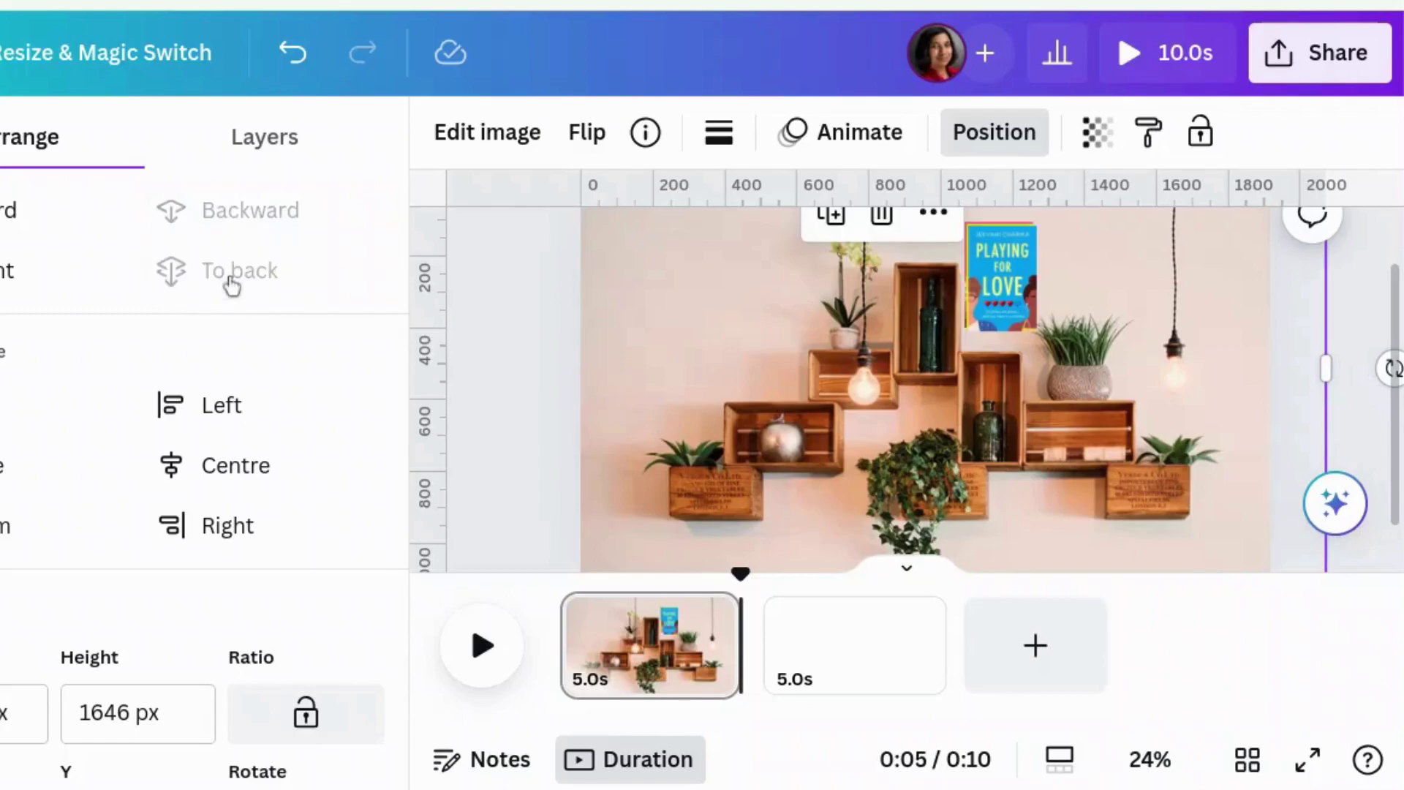
left_click(1351, 314)
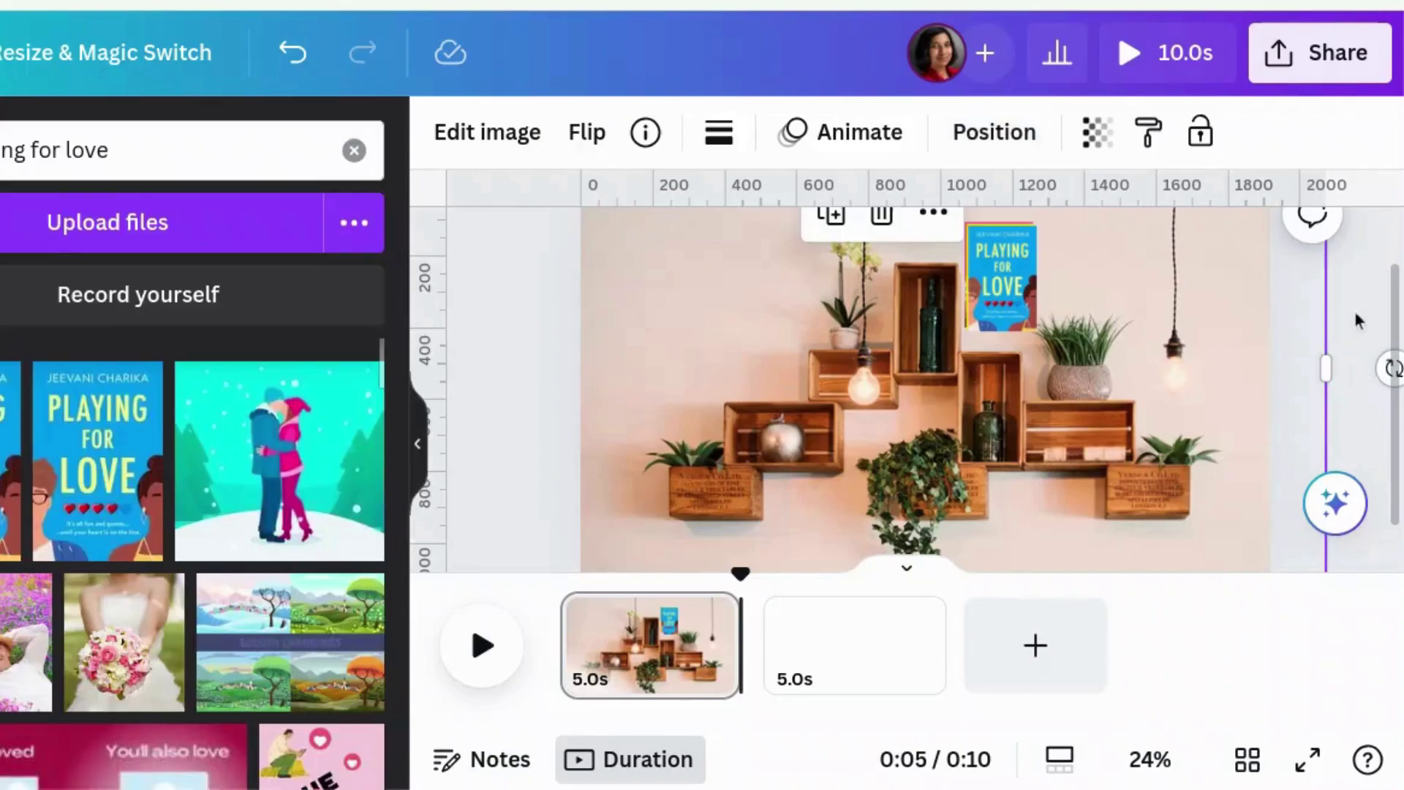
Shrink the stacked book covers a little further and nudge the shelf photo slightly right and down
left_click(1004, 263)
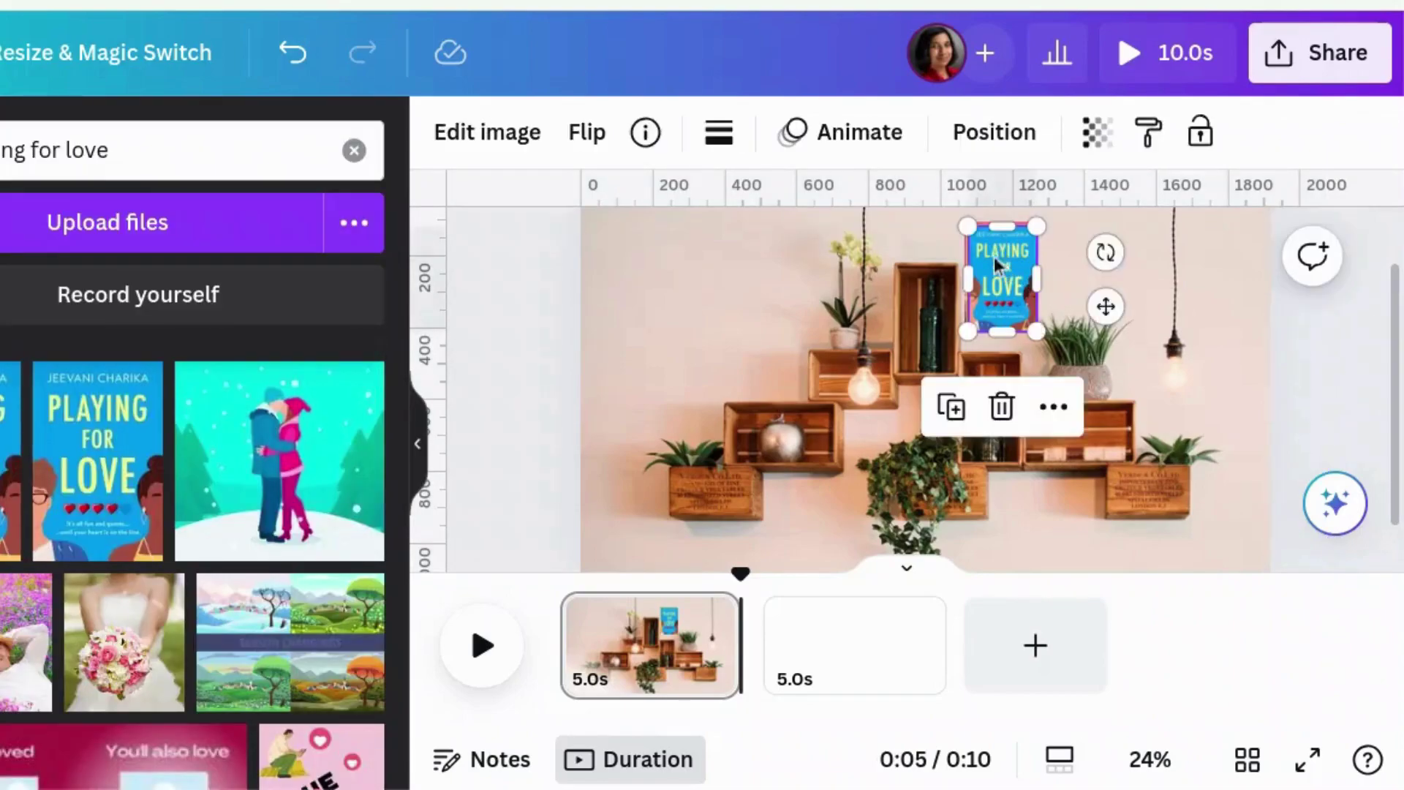
left_click(941, 210)
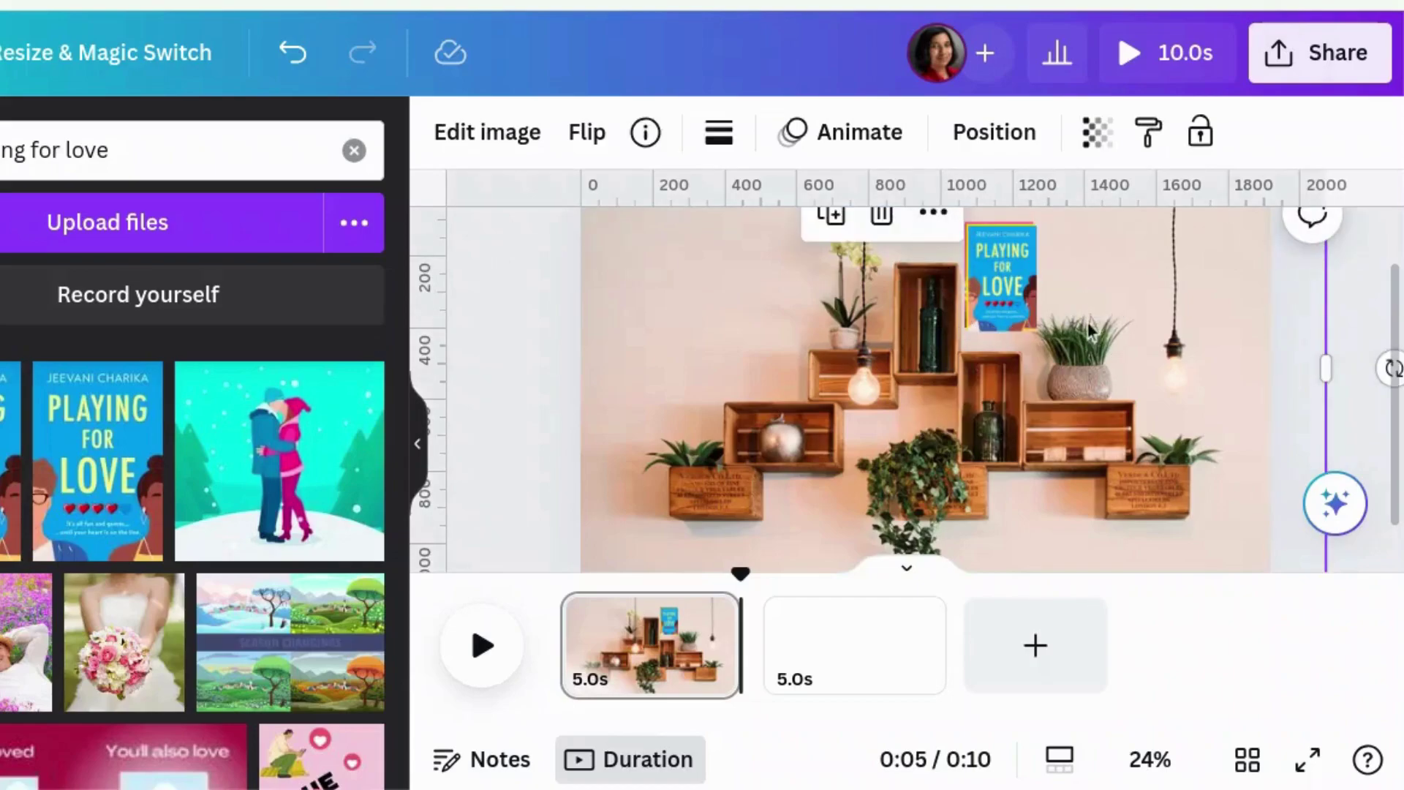
left_click_drag(1053, 311, 682, 305)
left_click_drag(1111, 356, 1022, 247)
left_click(863, 439)
left_click_drag(863, 439, 1276, 458)
left_click(1361, 353)
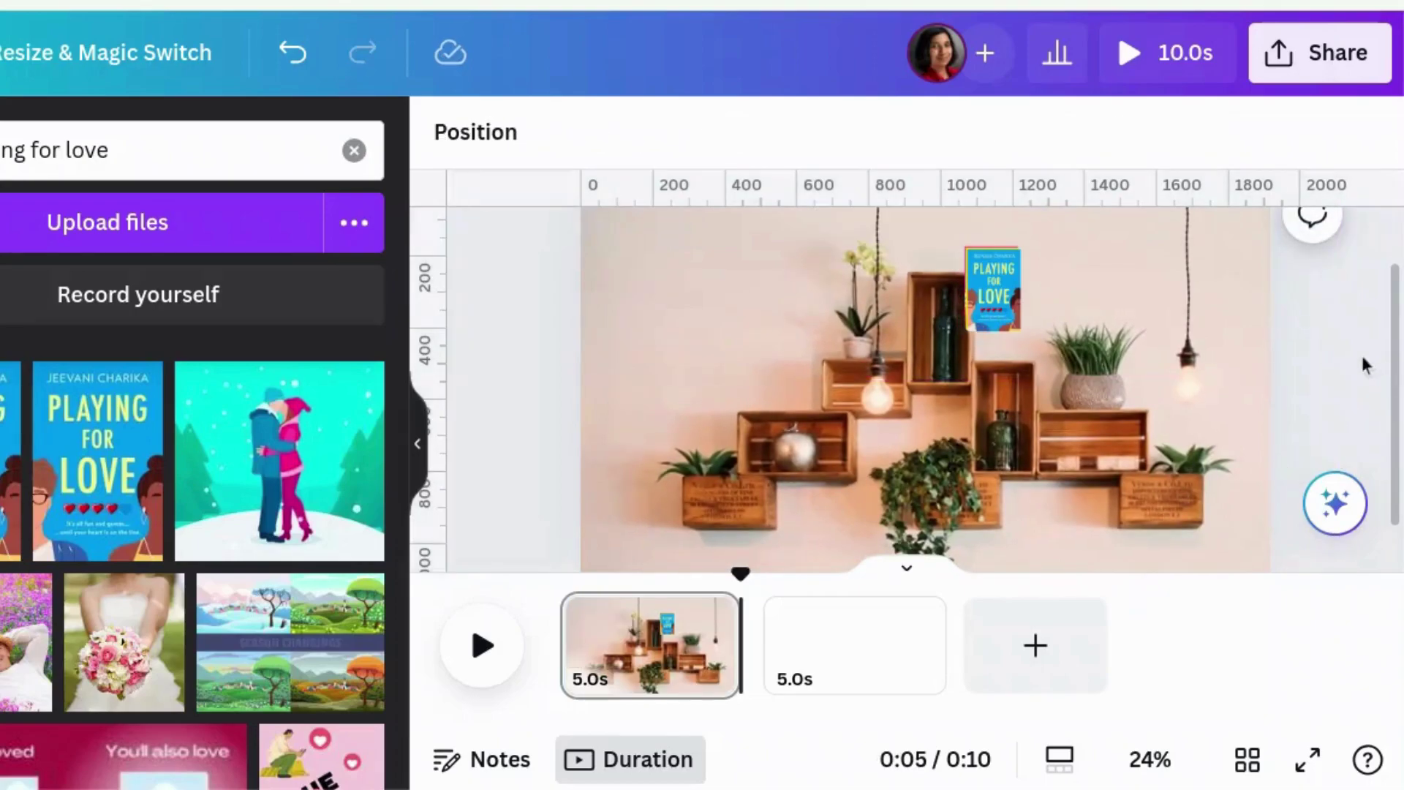
Place the Playing for Love cover on the left box, the yellow cover on the right-hand box and the pink cover on the tallest box
left_click(992, 291)
left_click_drag(912, 345, 779, 369)
left_click(1064, 287)
left_click(1000, 293)
left_click_drag(1000, 293, 1012, 319)
left_click_drag(994, 261, 940, 201)
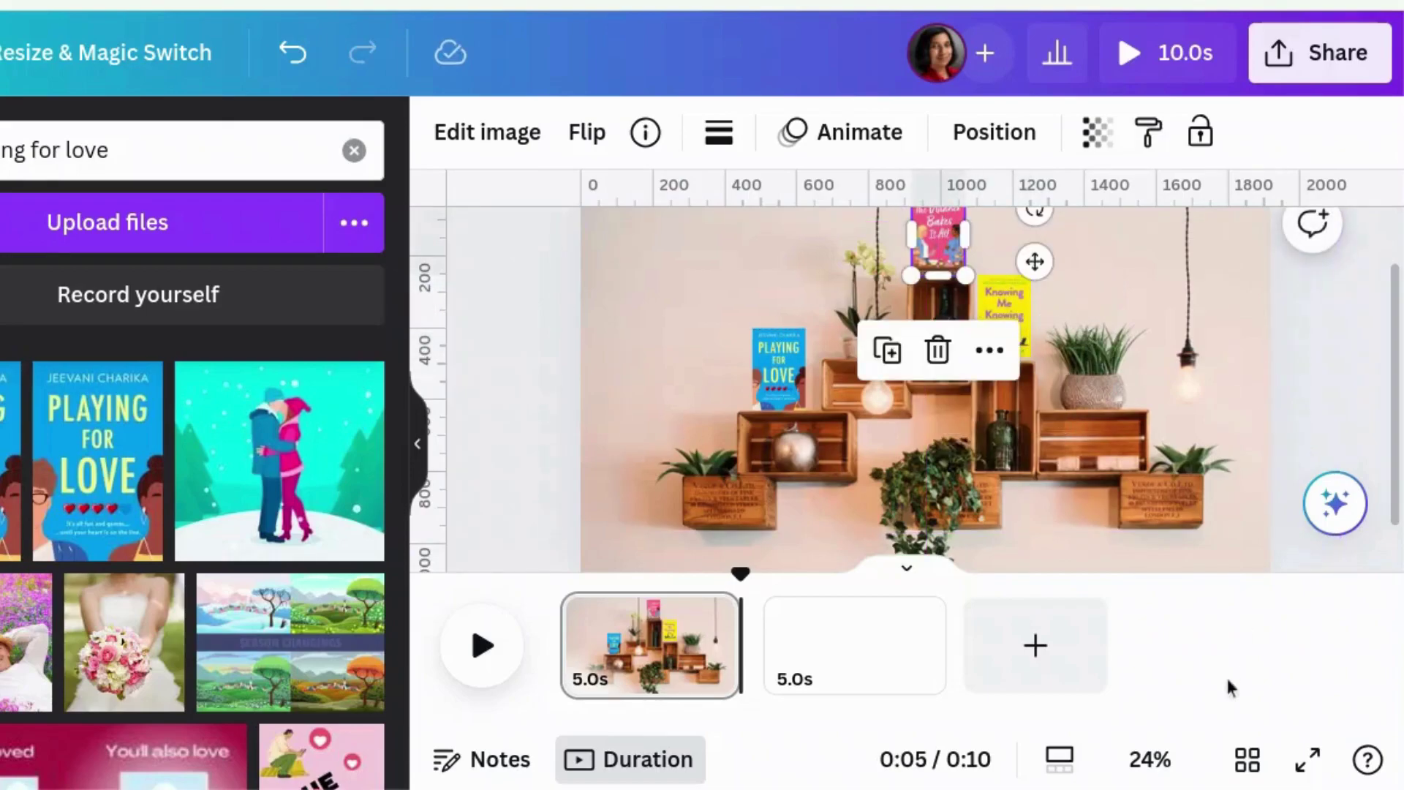
Scale the shelf photo down slightly and reposition it so that it still covers the page and lines up with the covers
left_click(1169, 764)
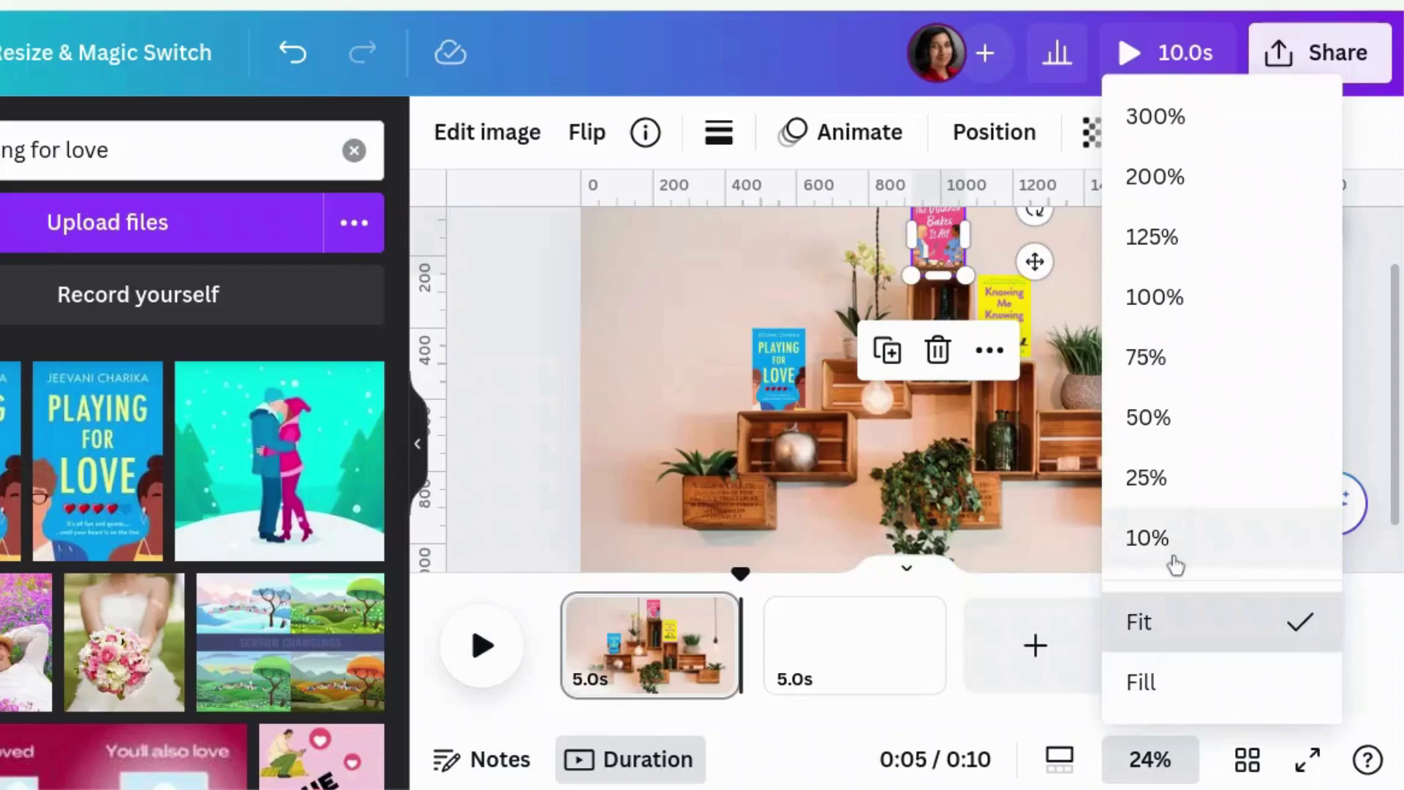
left_click(1172, 564)
left_click(1192, 450)
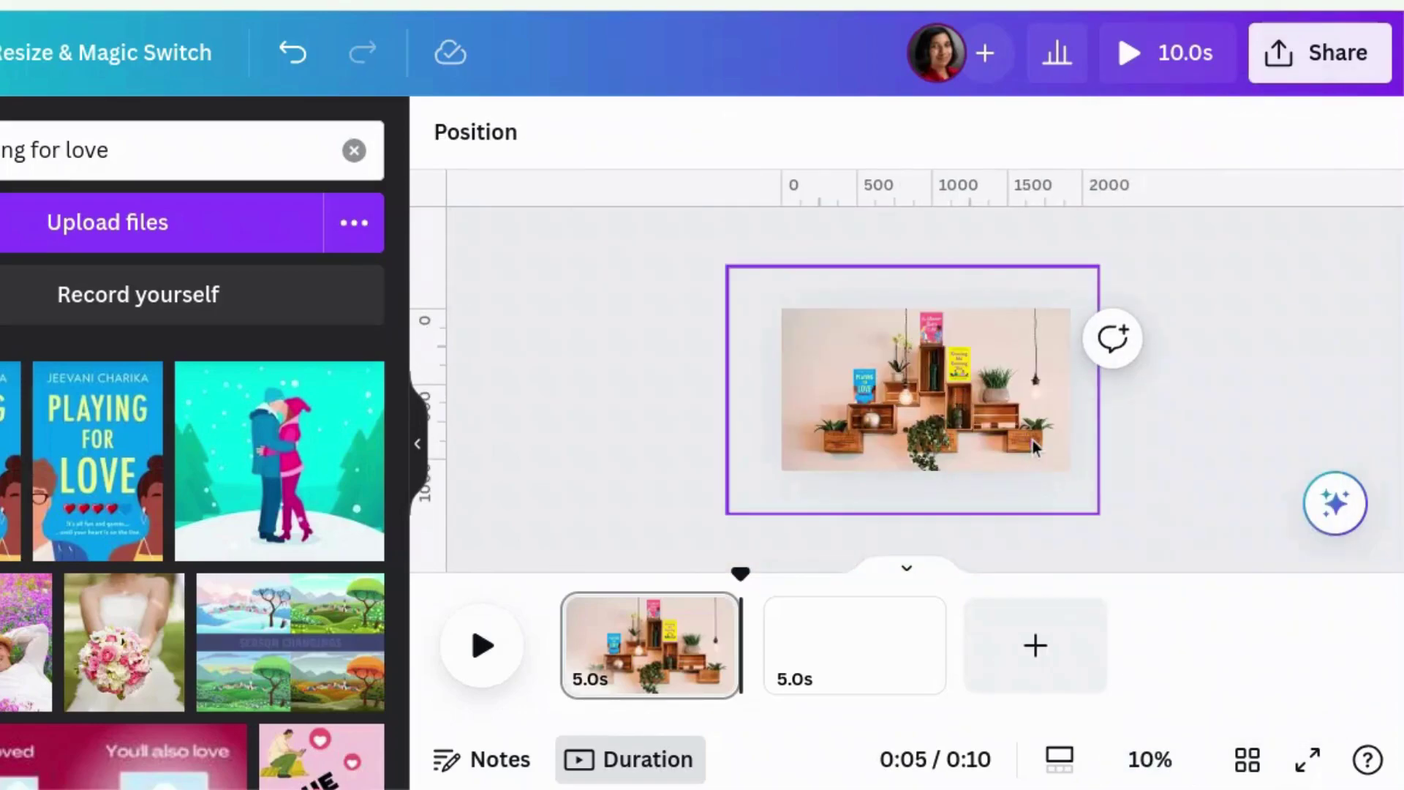
left_click(994, 427)
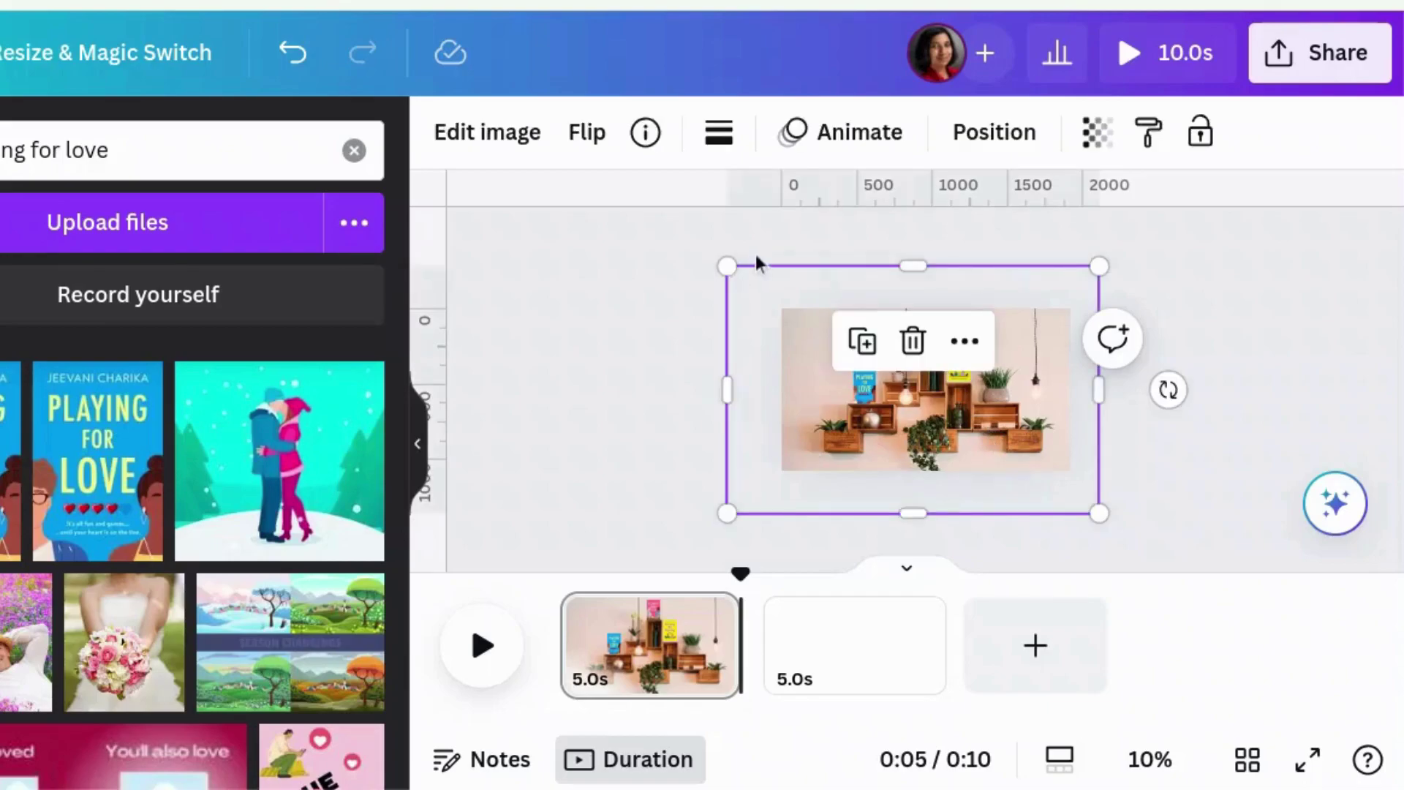
left_click_drag(727, 512, 741, 503)
left_click_drag(920, 426, 908, 432)
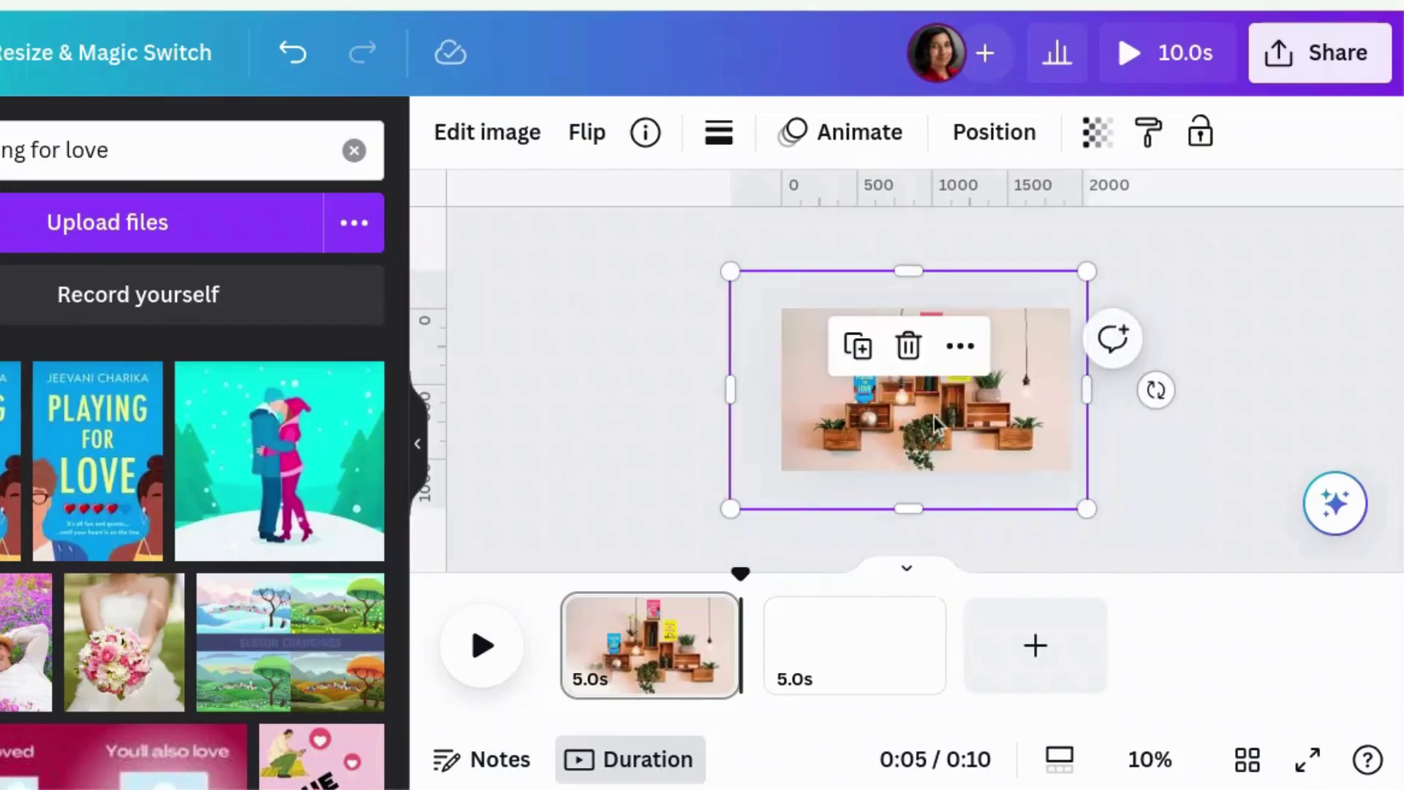
Nudge the pink and yellow covers slightly left, closer to the tops of their boxes
left_click(1248, 410)
left_click(932, 336)
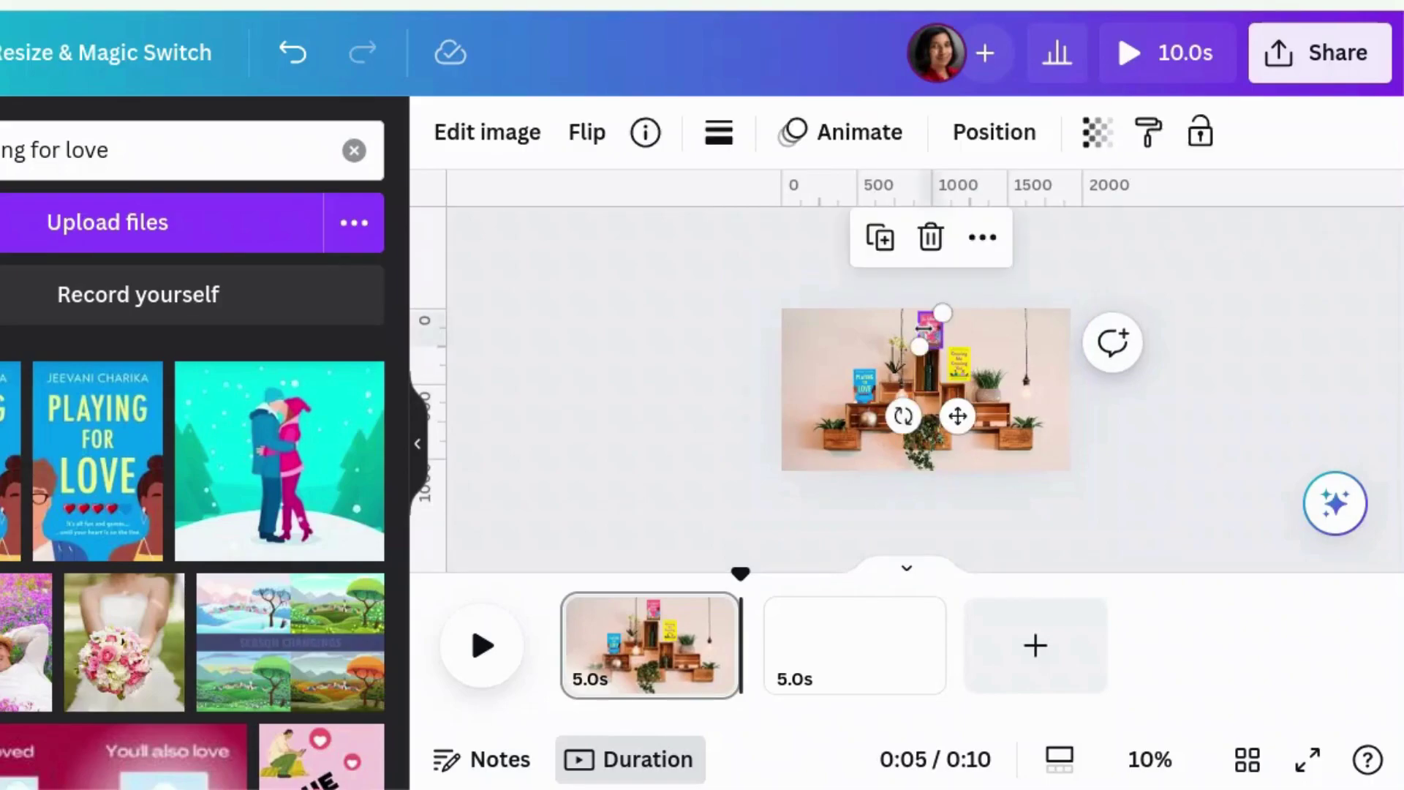
left_click_drag(958, 370, 954, 368)
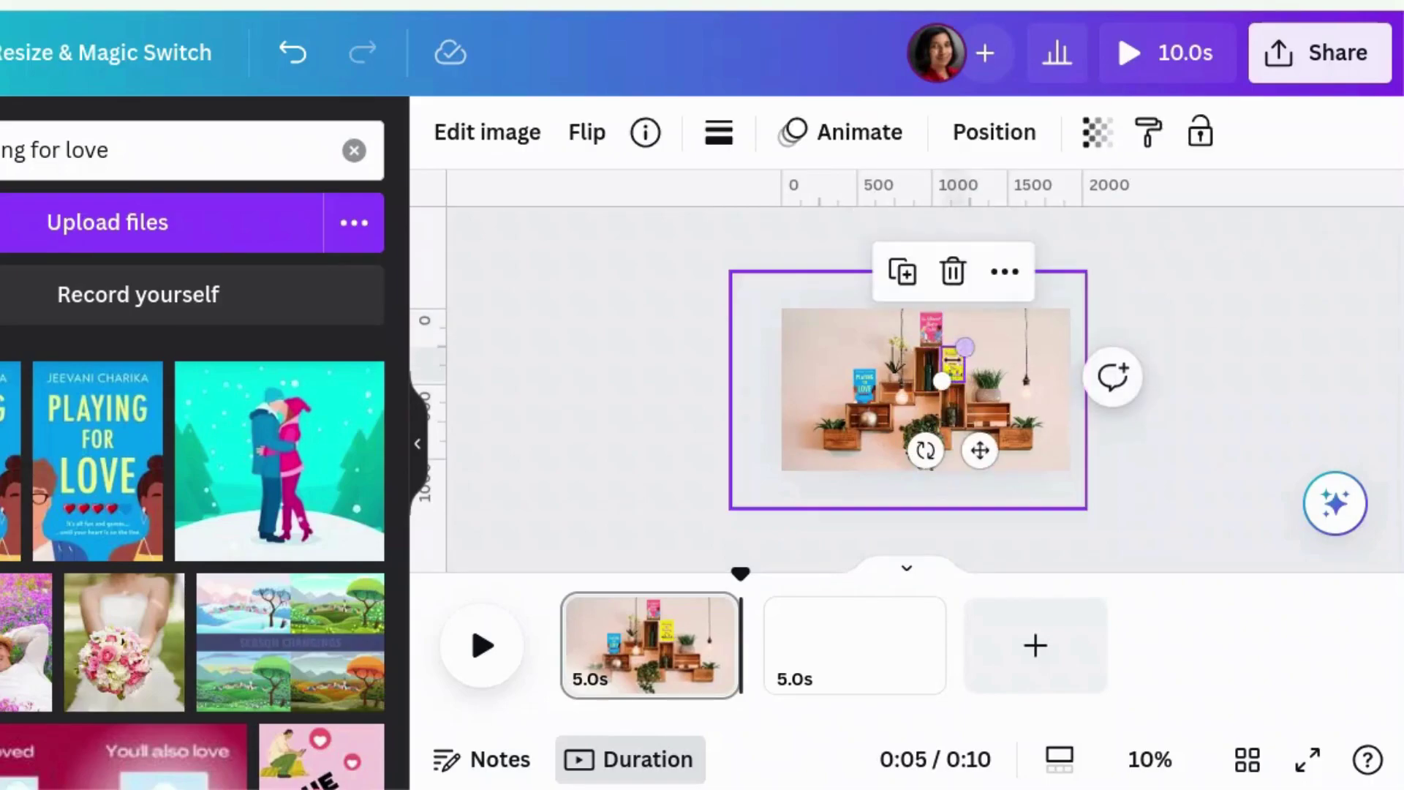
Fine-tune the cover positions, centring the pink cover on the tallest box and lowering the yellow cover onto its box
left_click(1147, 757)
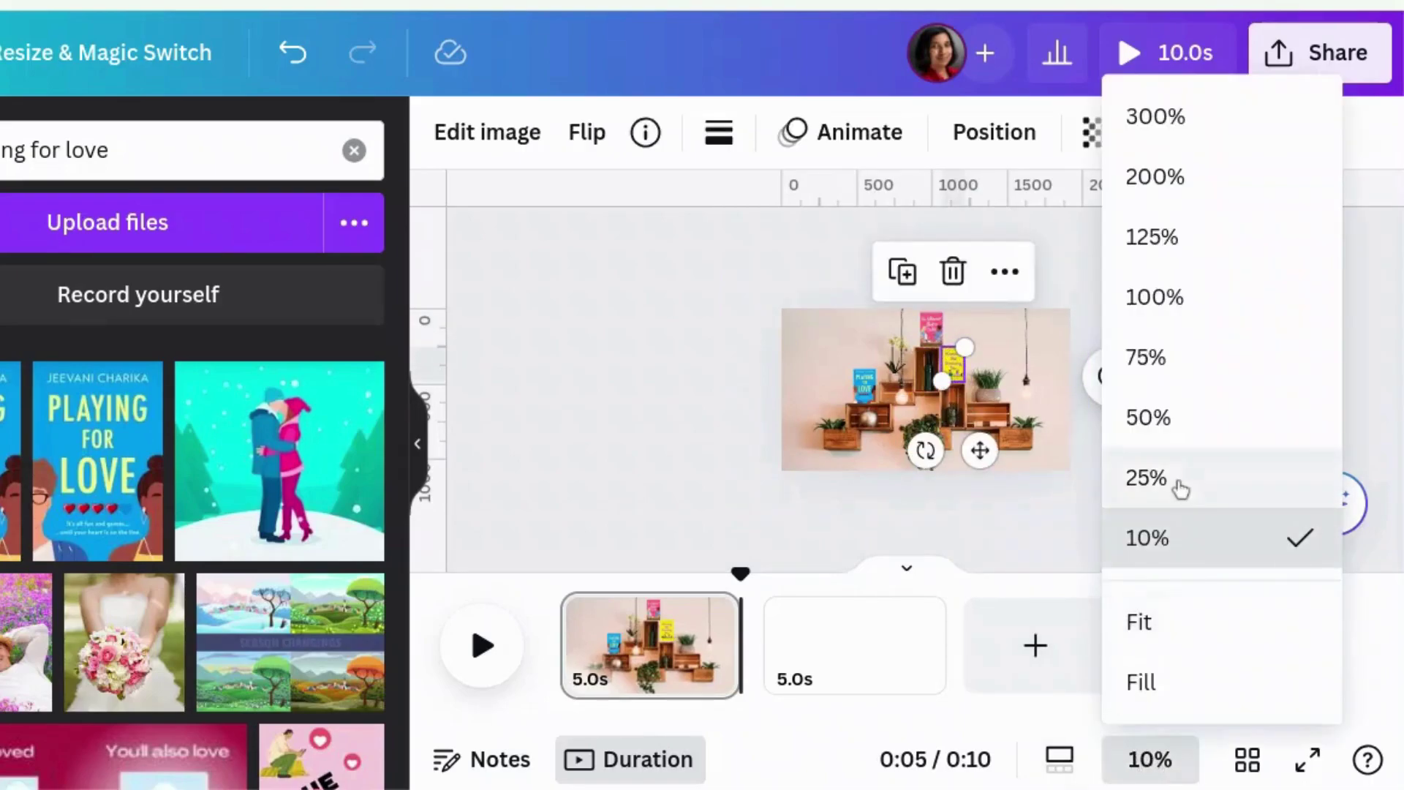
left_click(1177, 479)
scroll(1226, 383, "up", 1)
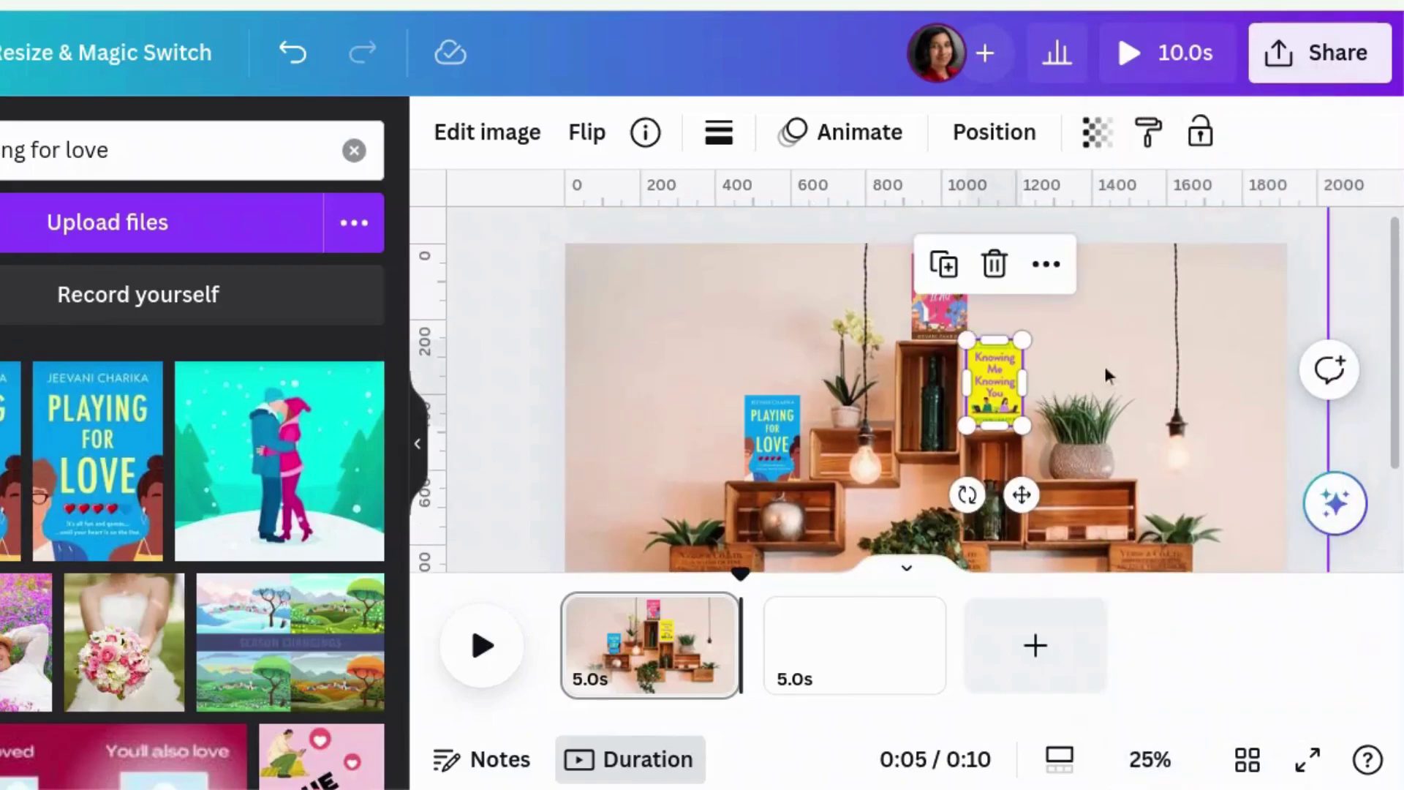
left_click_drag(946, 306, 934, 306)
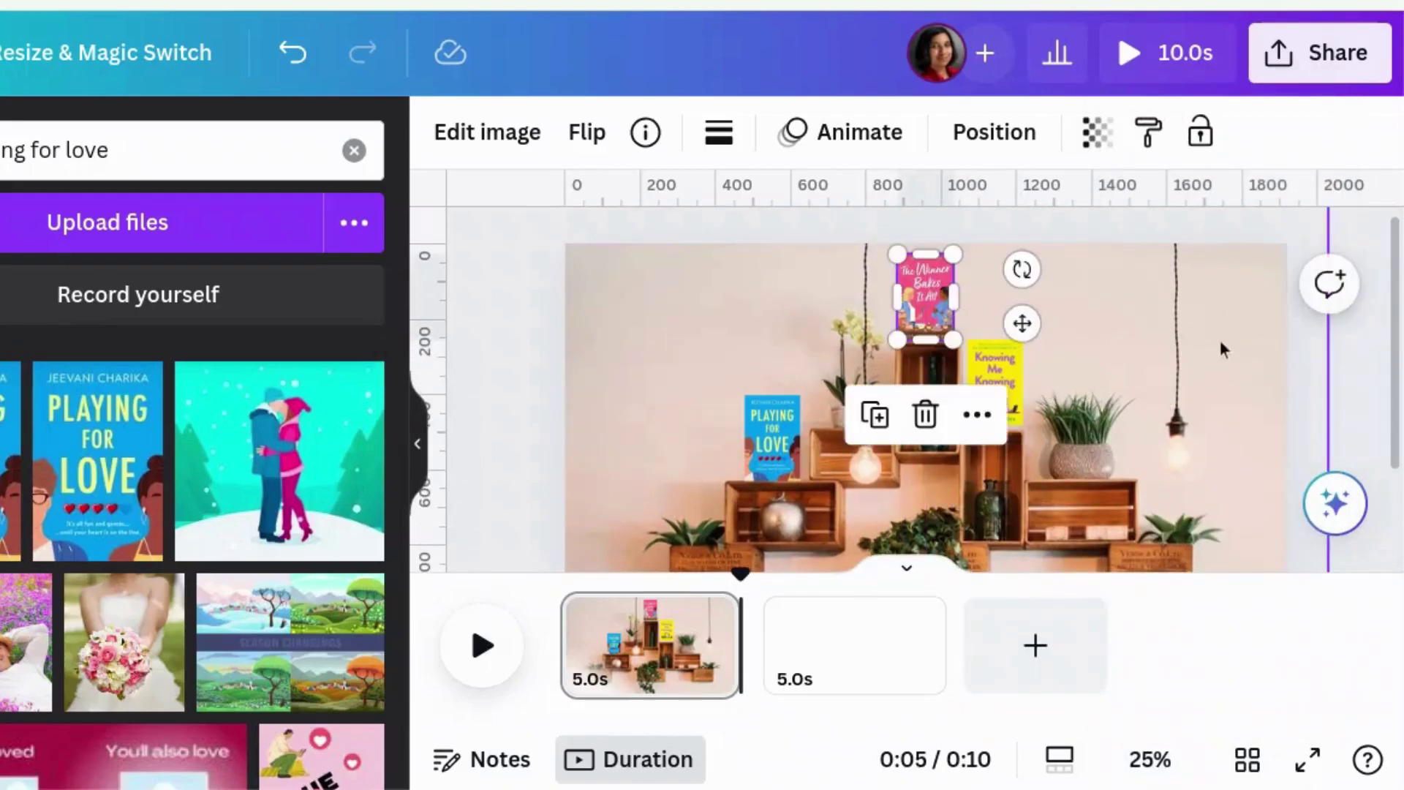
left_click(1175, 379)
left_click_drag(994, 393, 991, 399)
left_click(1279, 424)
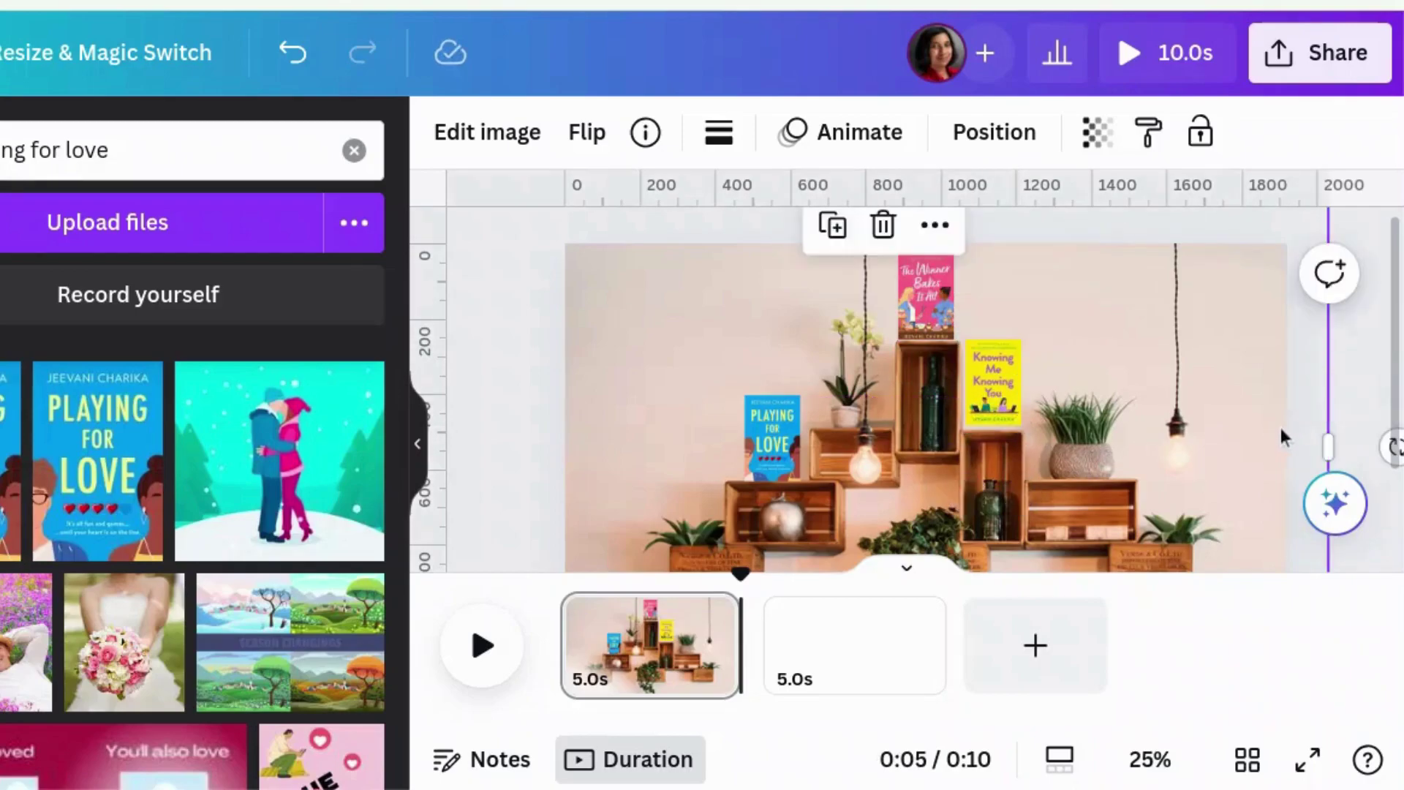
double_click(1279, 424)
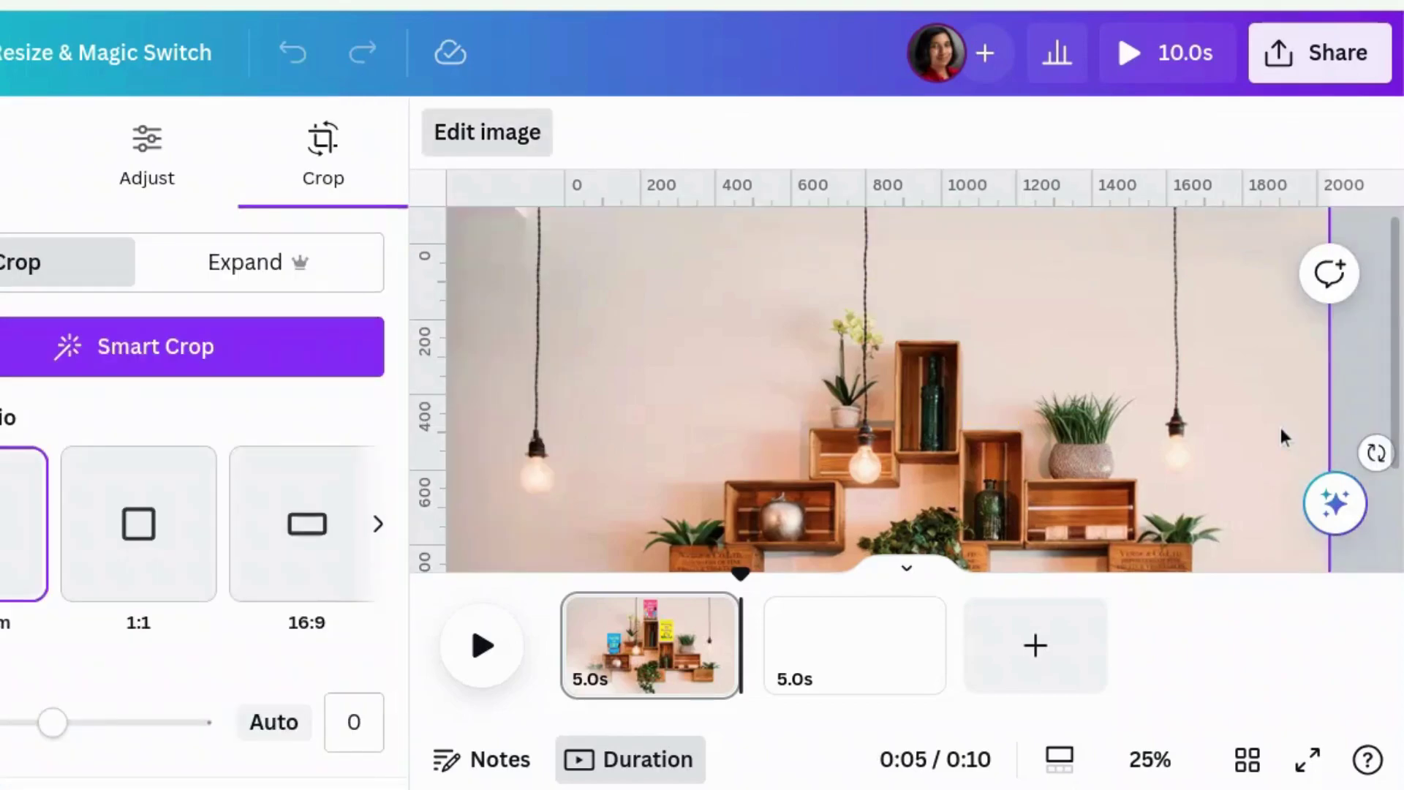
left_click(668, 662)
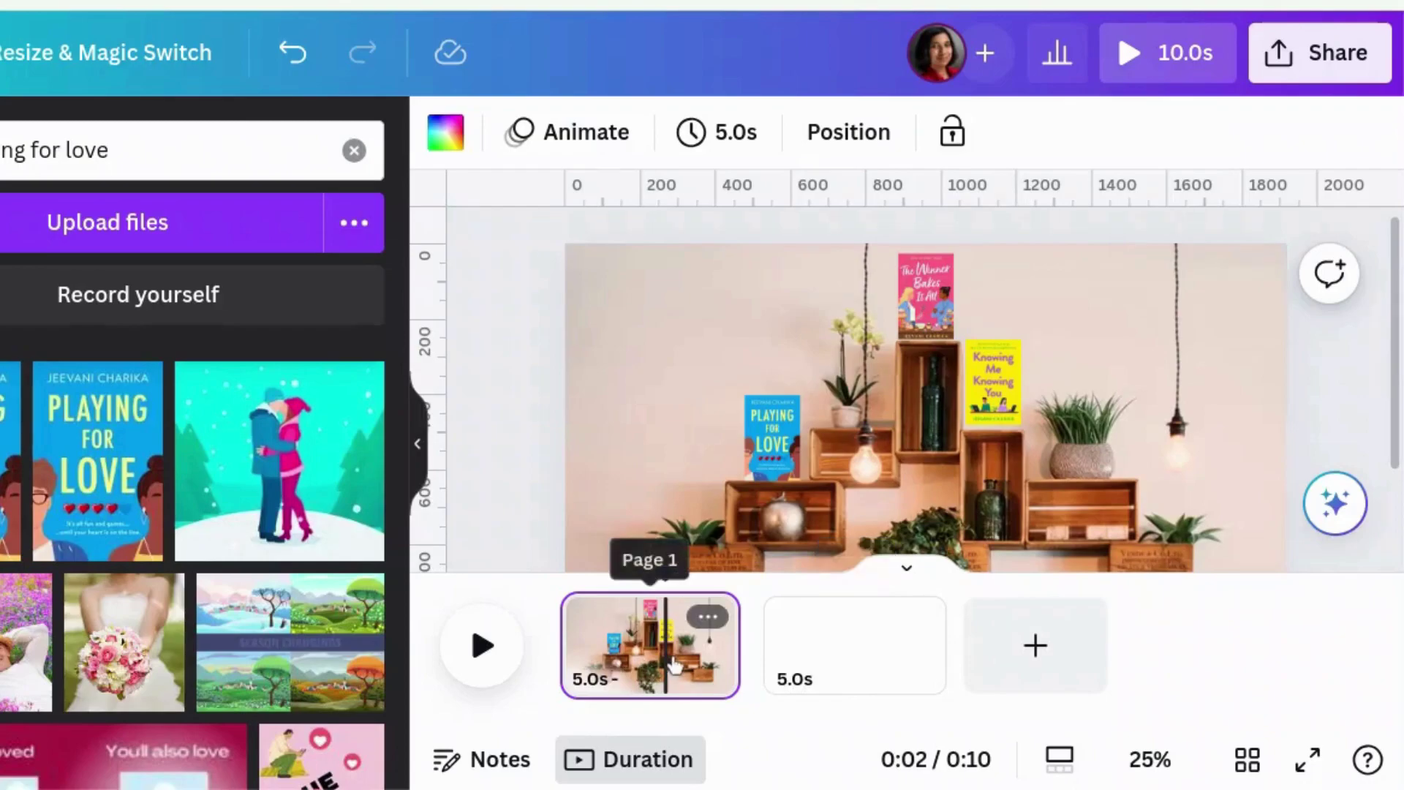
Delete the empty second page and duplicate the bookshelf page in its place
right_click(824, 651)
left_click(994, 296)
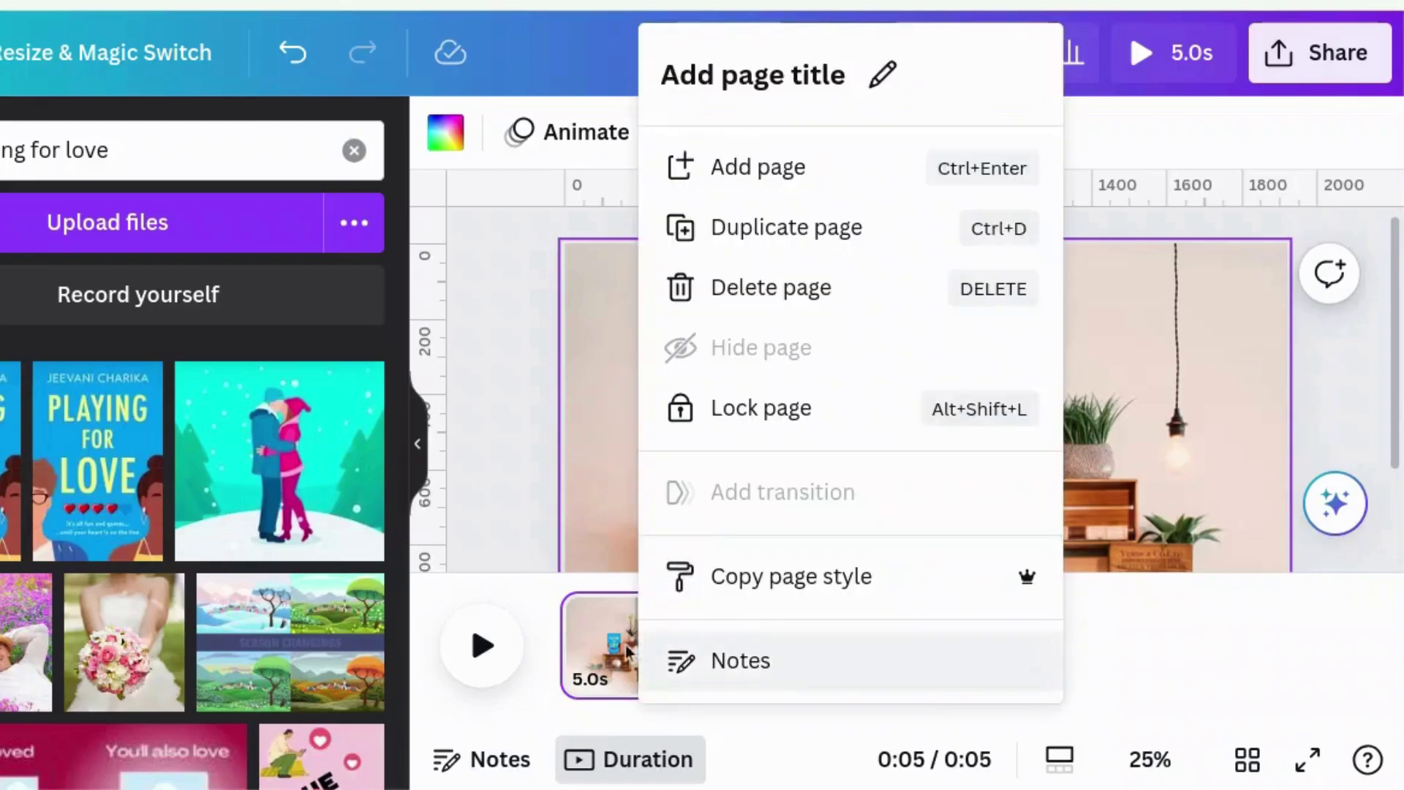
left_click(781, 244)
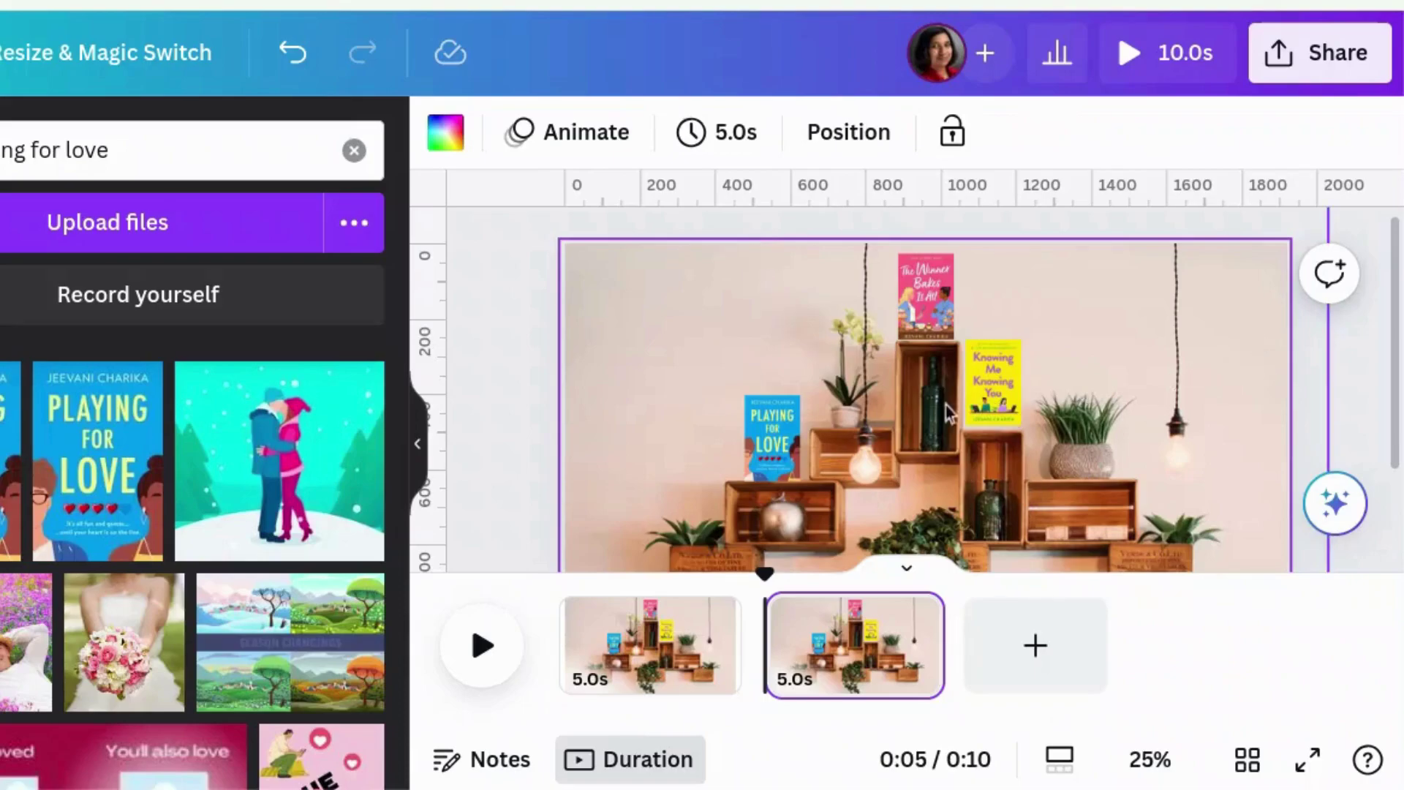
Group the three book covers on the second page, and group them with the shelf photo
left_click(767, 437)
left_click(927, 302, "shift")
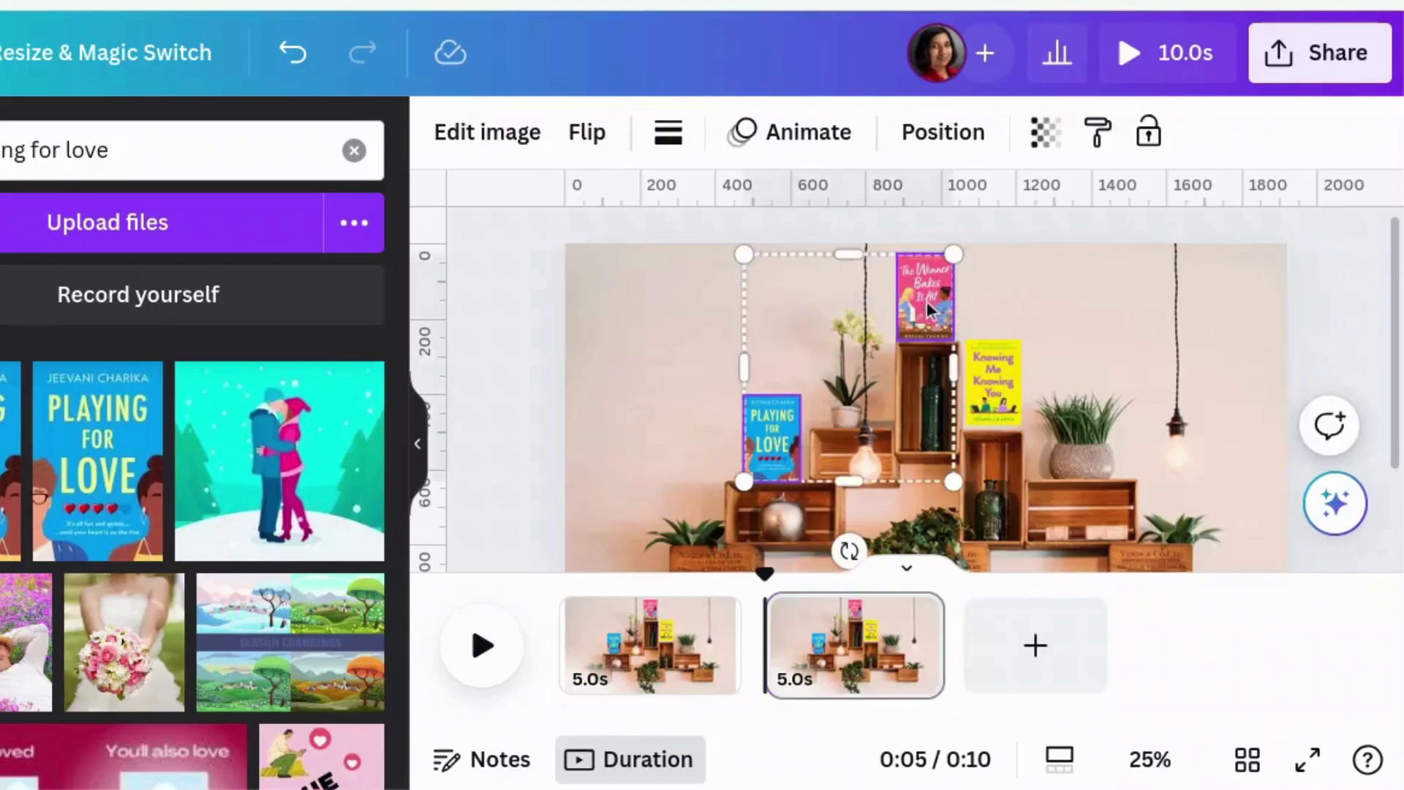
left_click(992, 394, "shift")
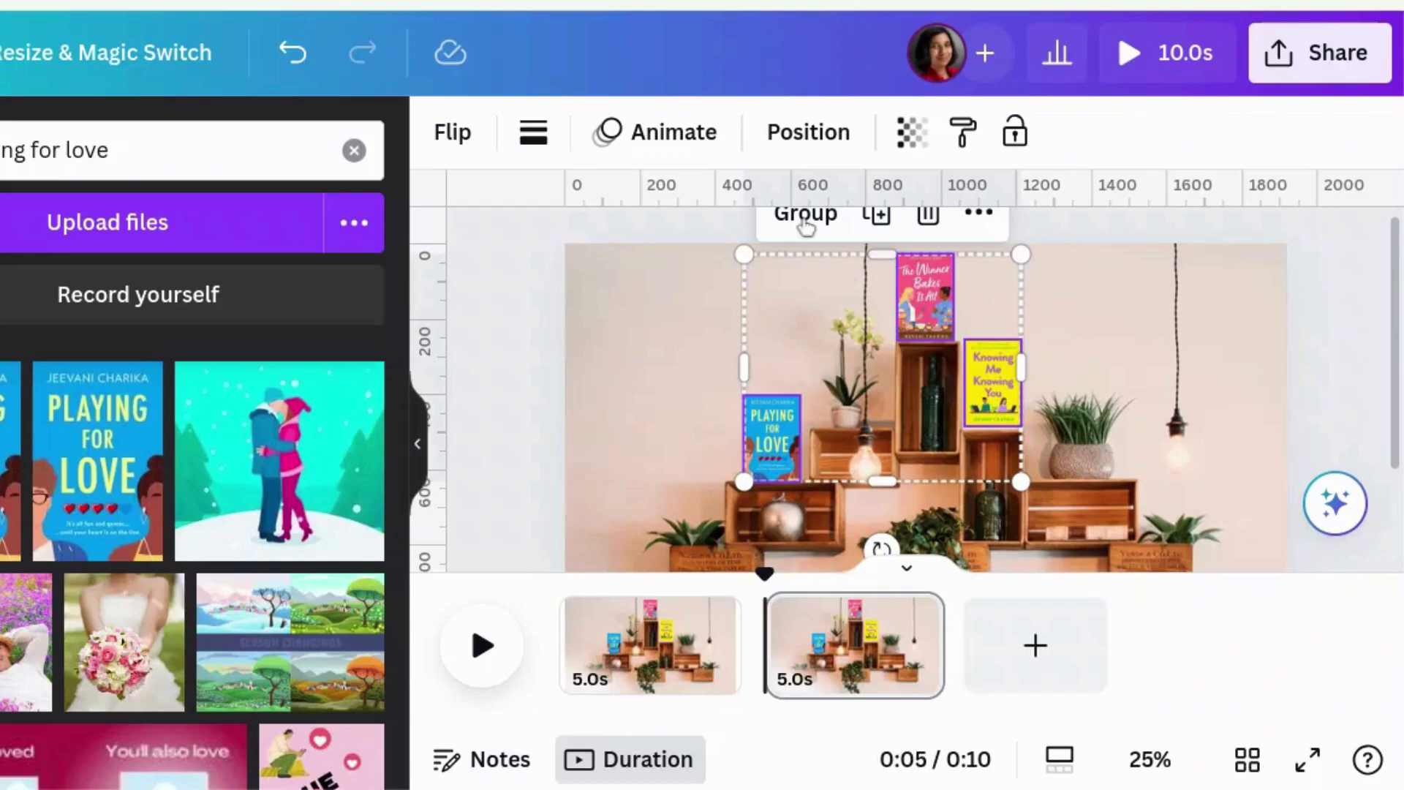
left_click(810, 220)
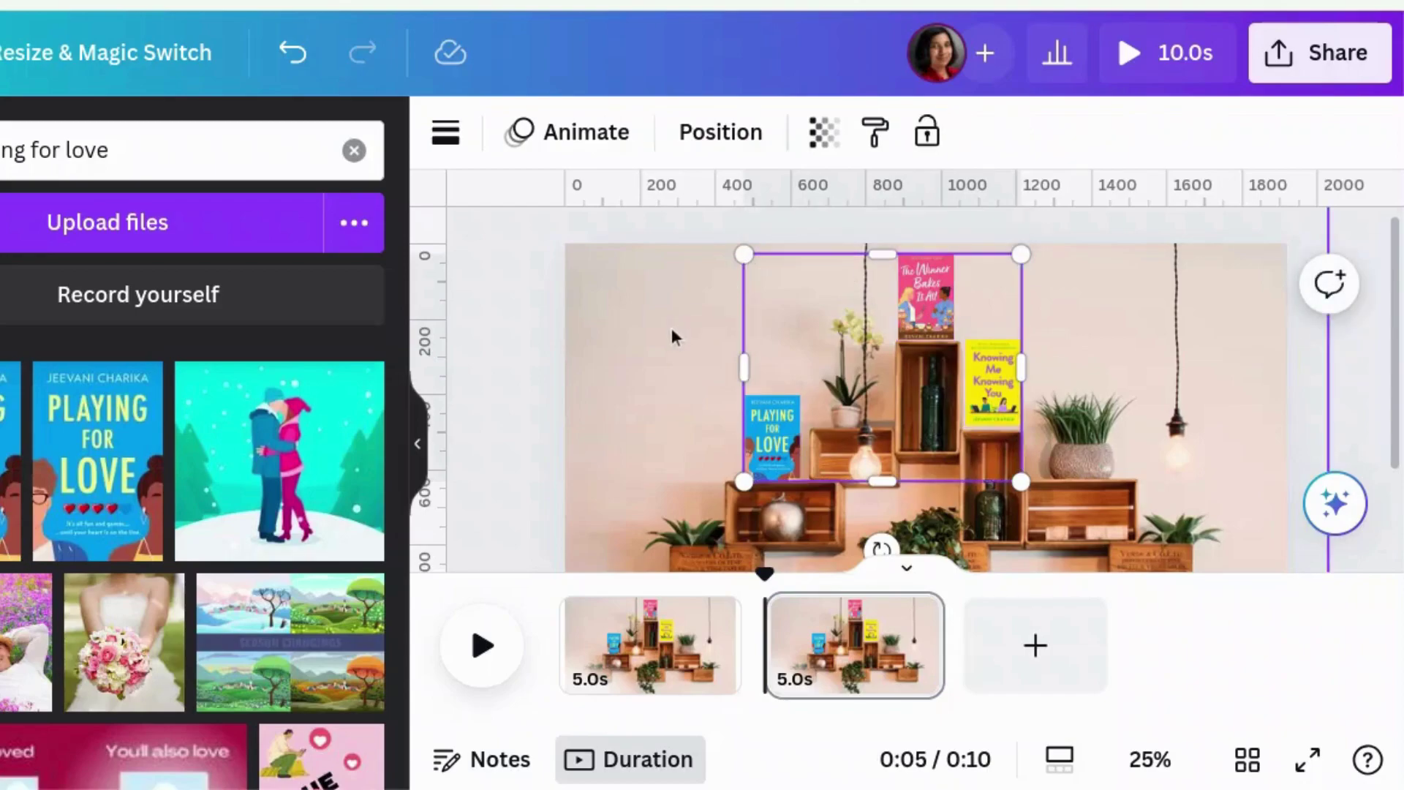
key("ctrl+shift+g")
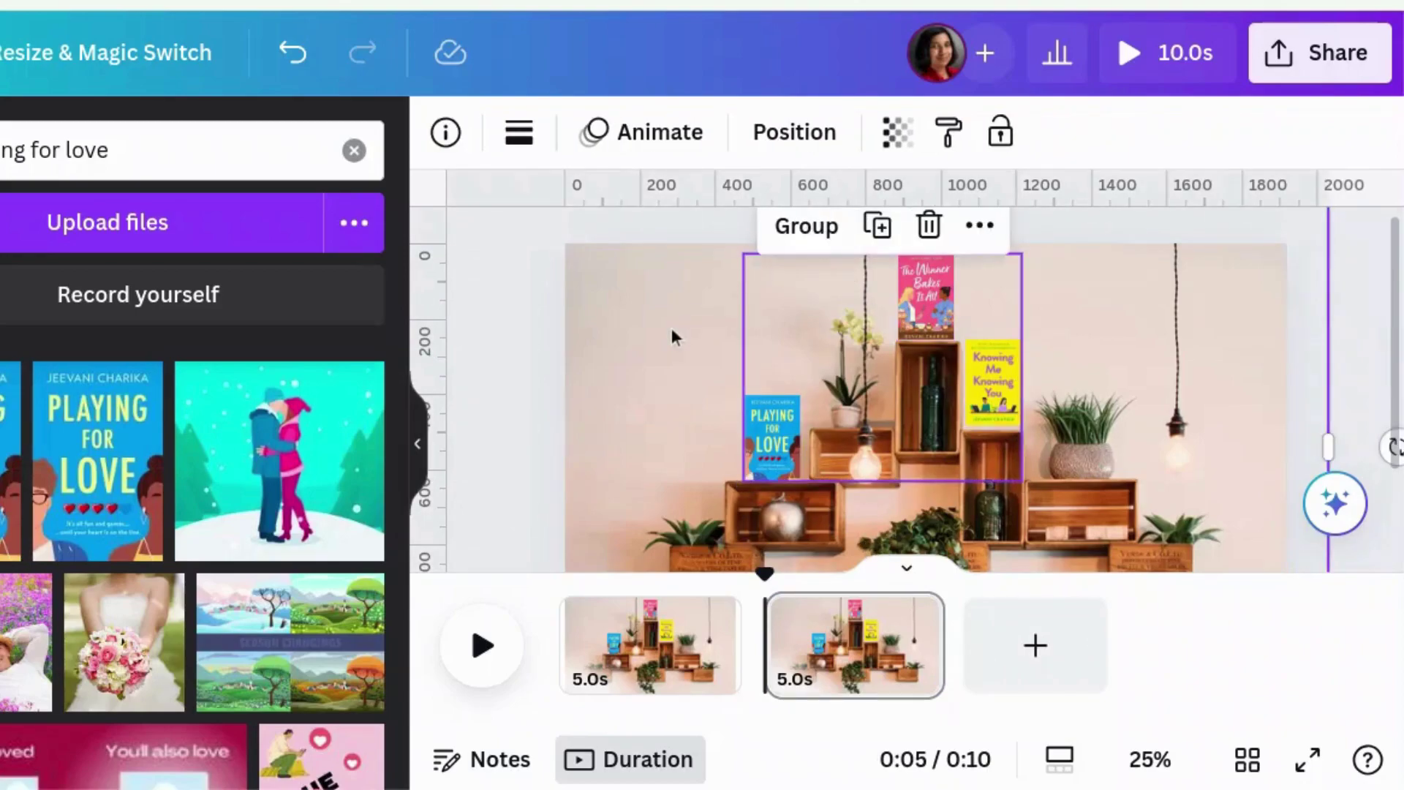
left_click(764, 283)
left_click(812, 228)
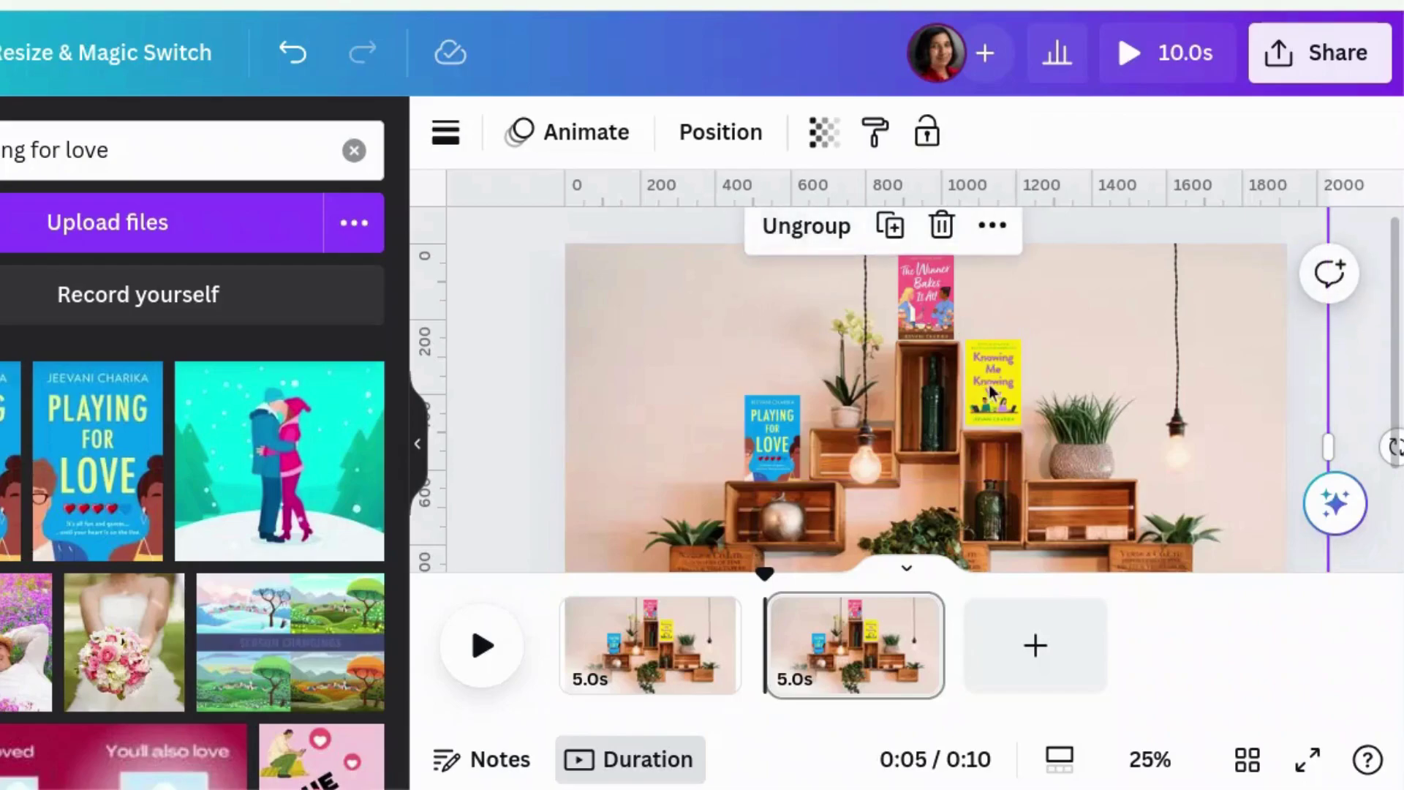
Enlarge the grouped shelf scene on page 2 and reposition it as a close-up of the Playing for Love cover
scroll(989, 384, "down", 2)
scroll(989, 383, "down", 2)
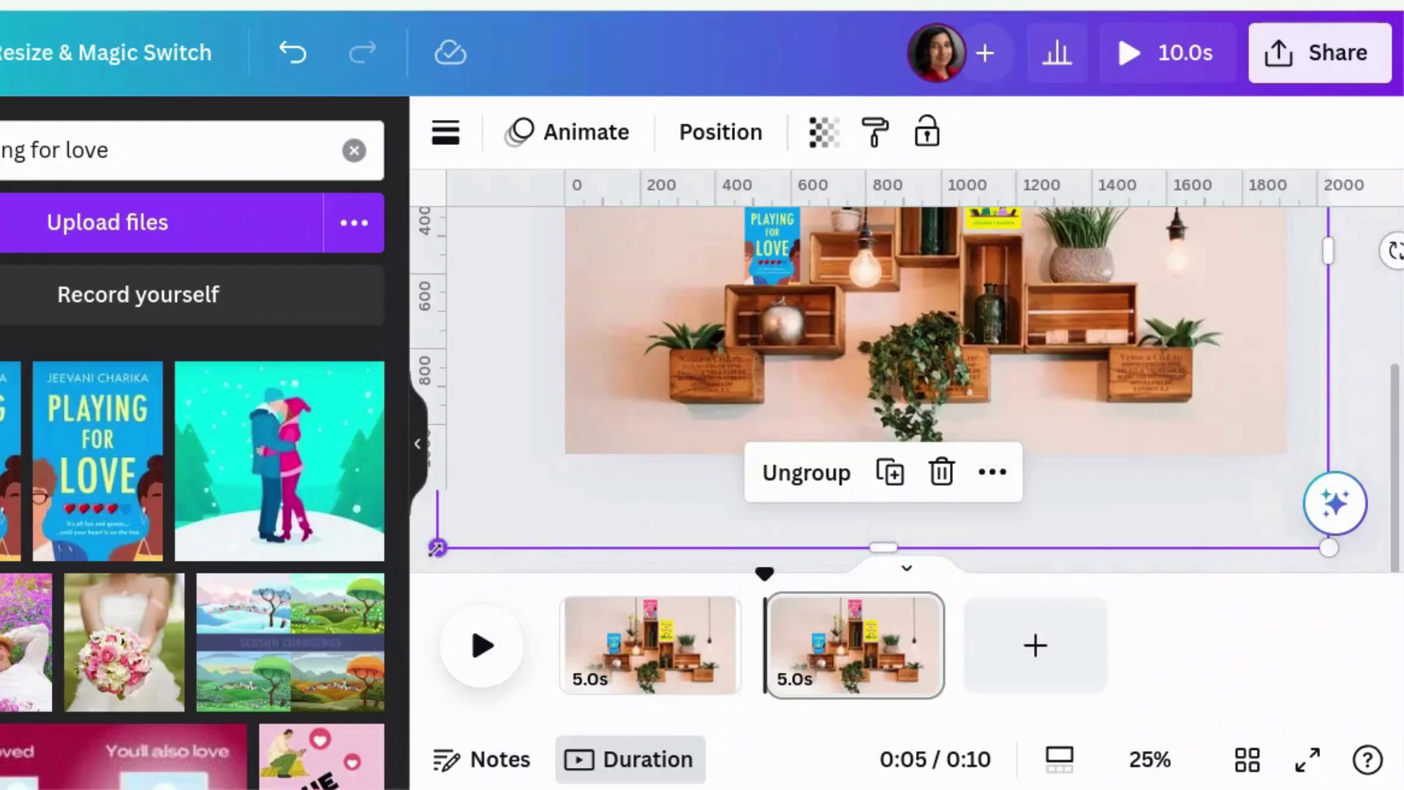
left_click(1133, 759)
left_click(1148, 539)
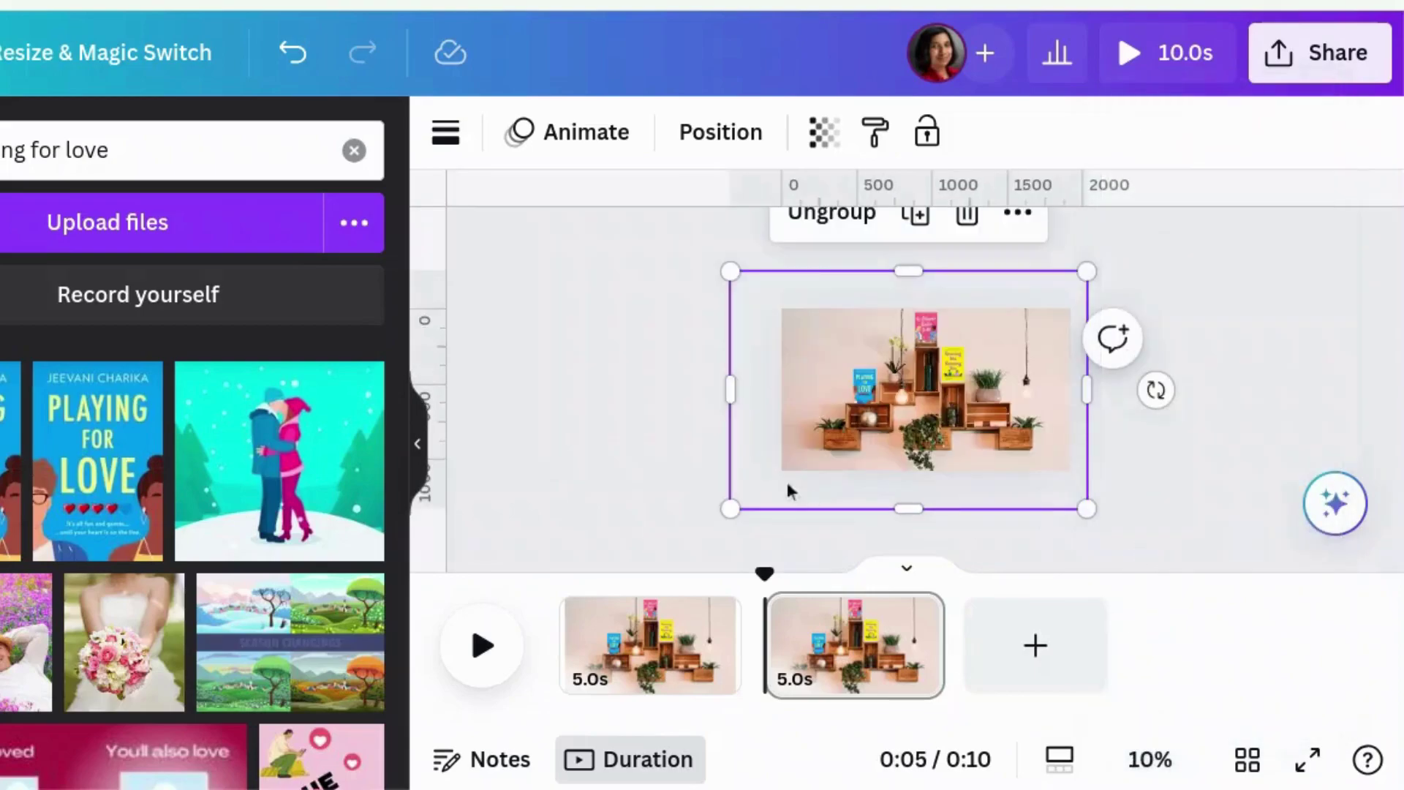
left_click_drag(720, 509, 547, 514)
left_click_drag(925, 470, 1086, 433)
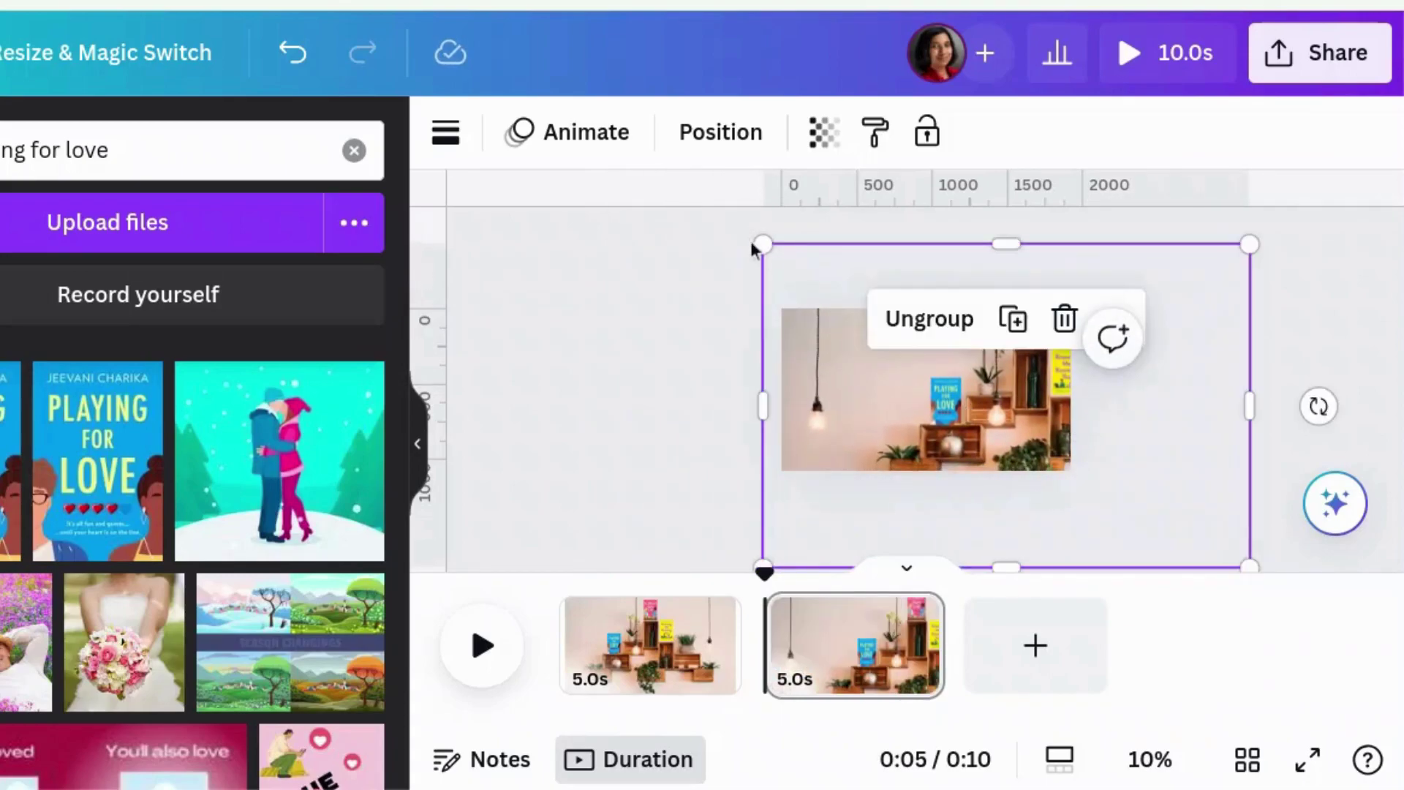
left_click_drag(763, 244, 645, 187)
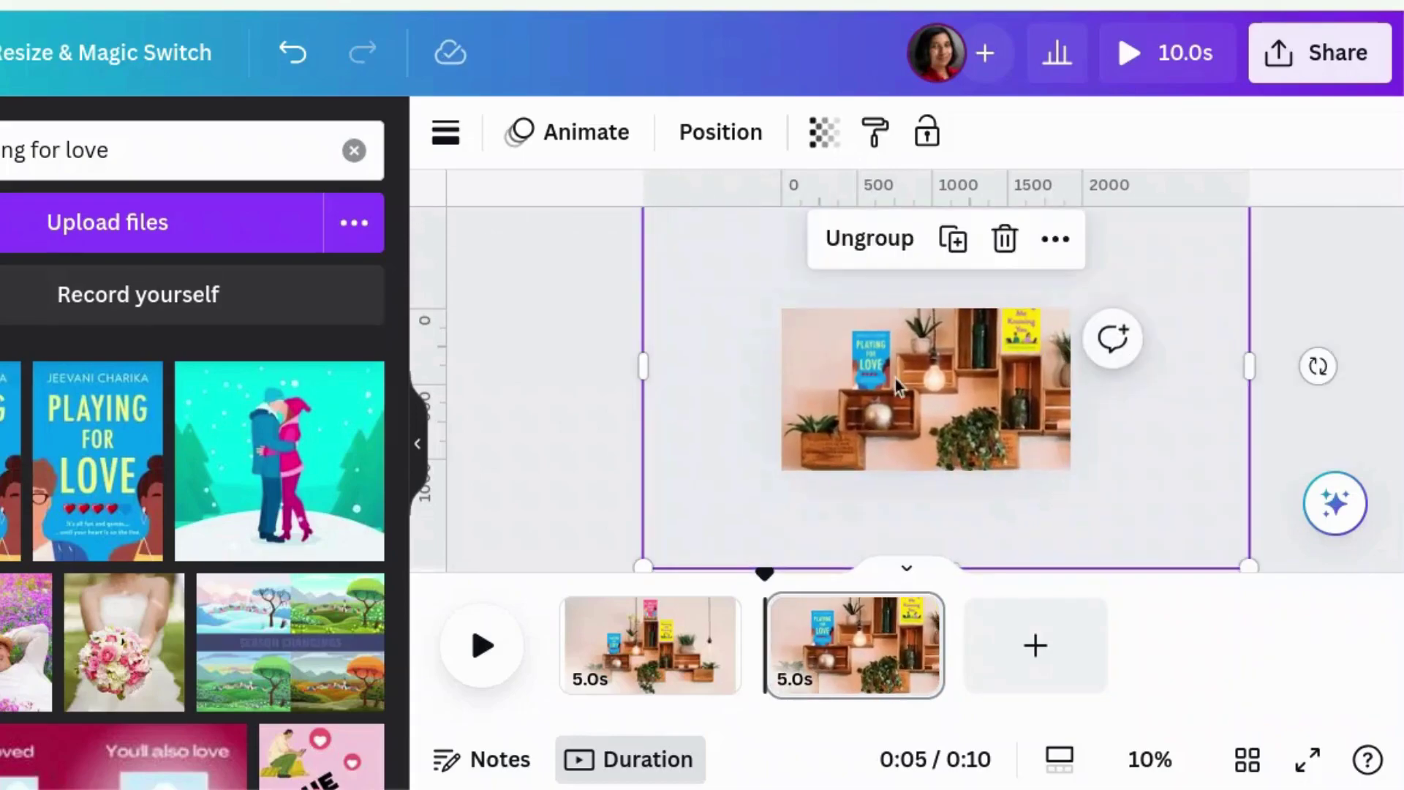
left_click_drag(895, 399, 996, 392)
left_click(1204, 354)
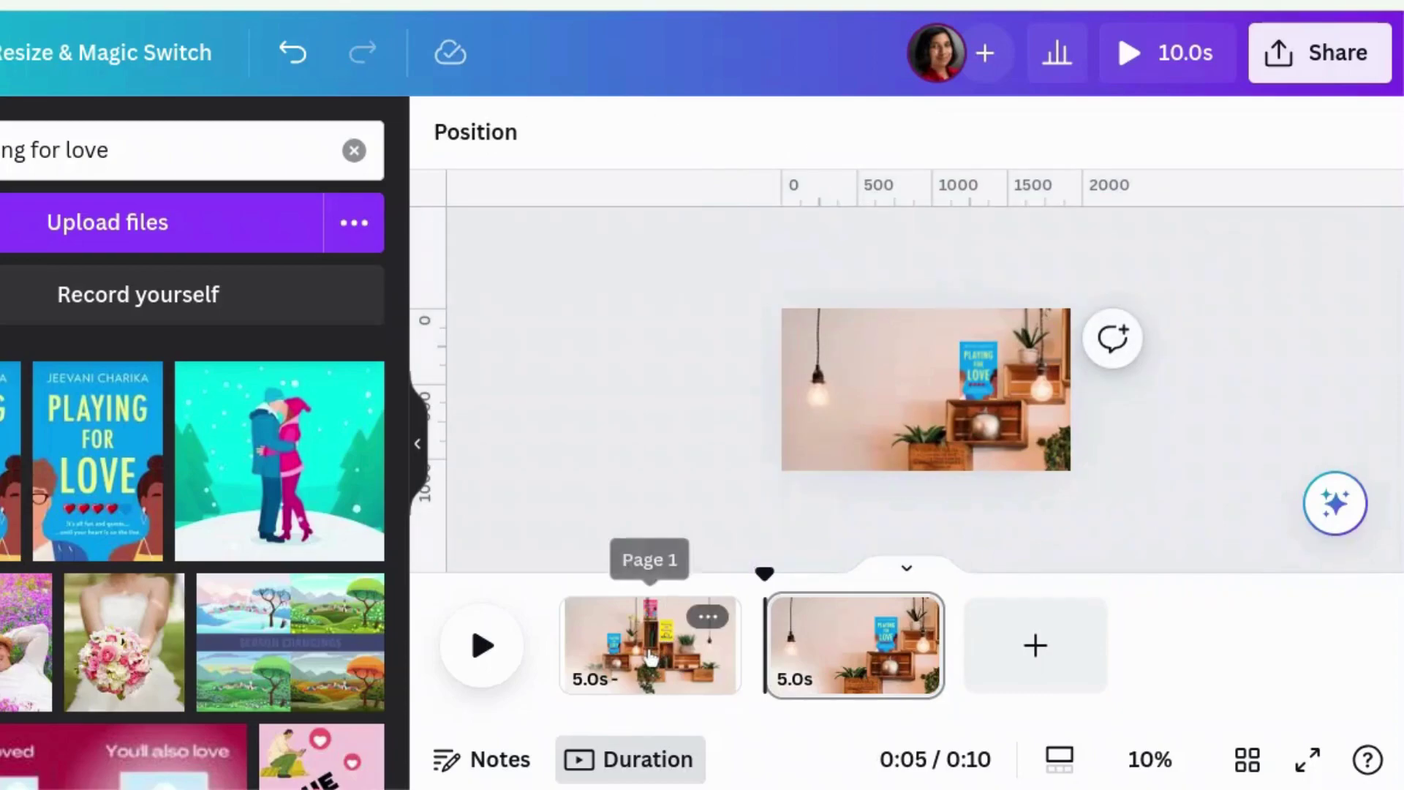
Duplicate pages 1 and 2 together to add another wide view and close-up pair
left_click(831, 662)
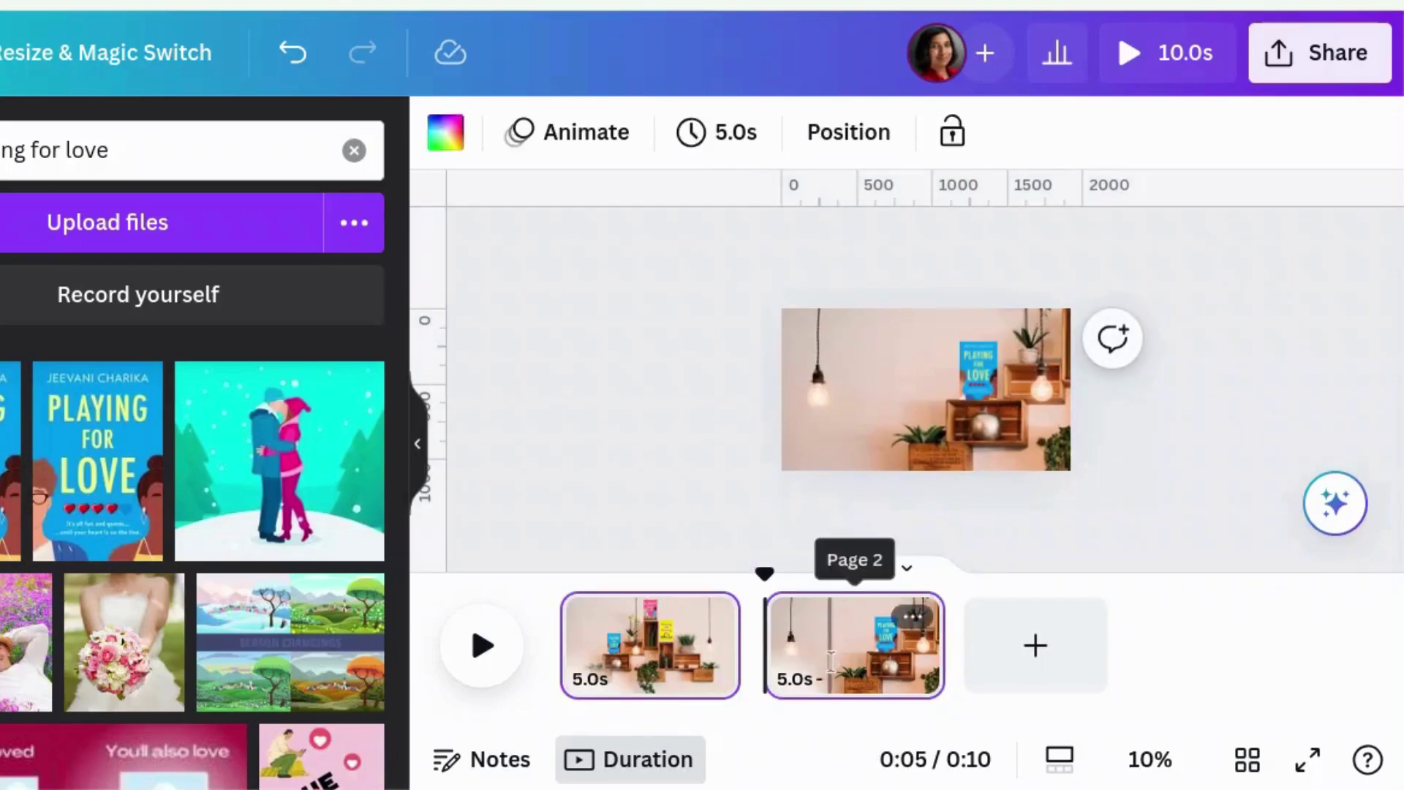
right_click(666, 662)
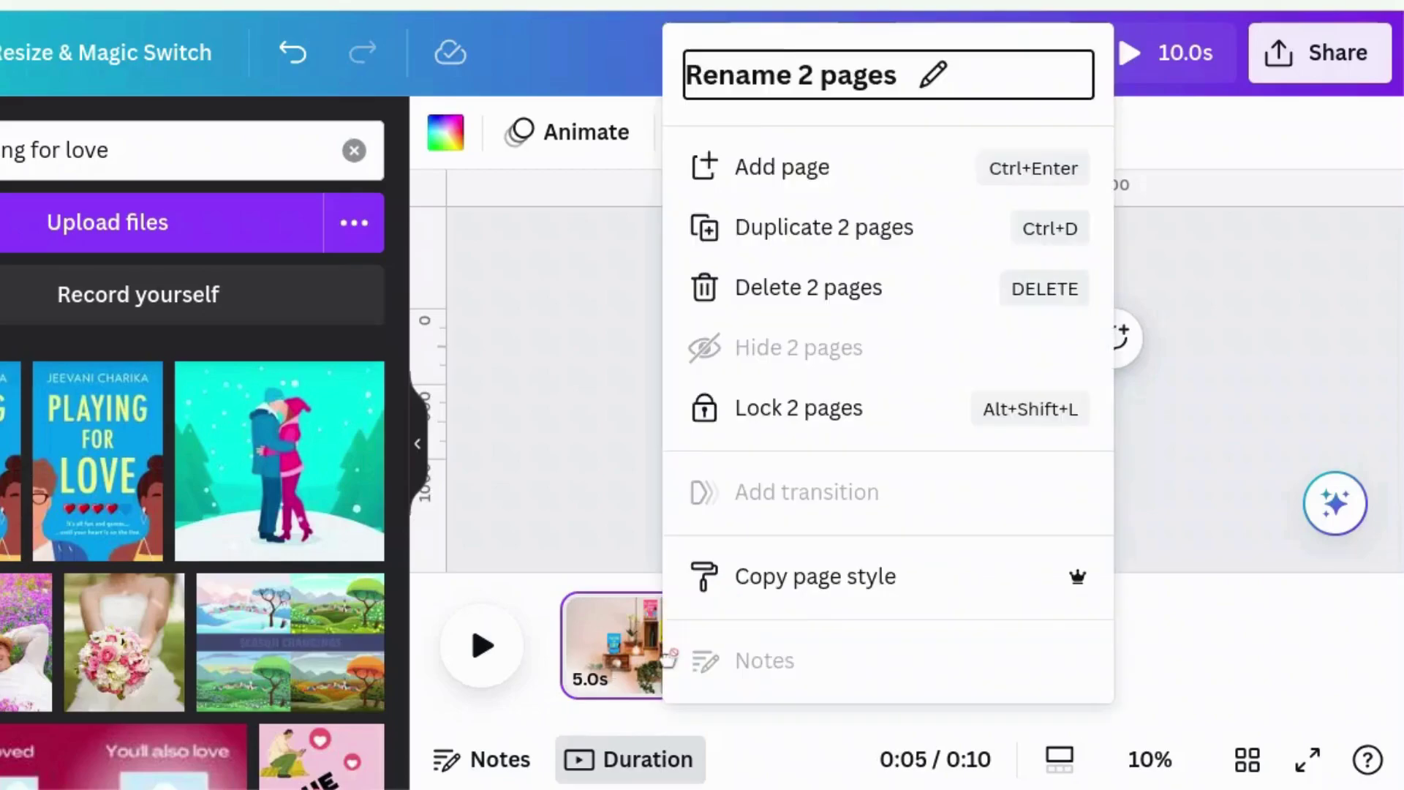
left_click(874, 228)
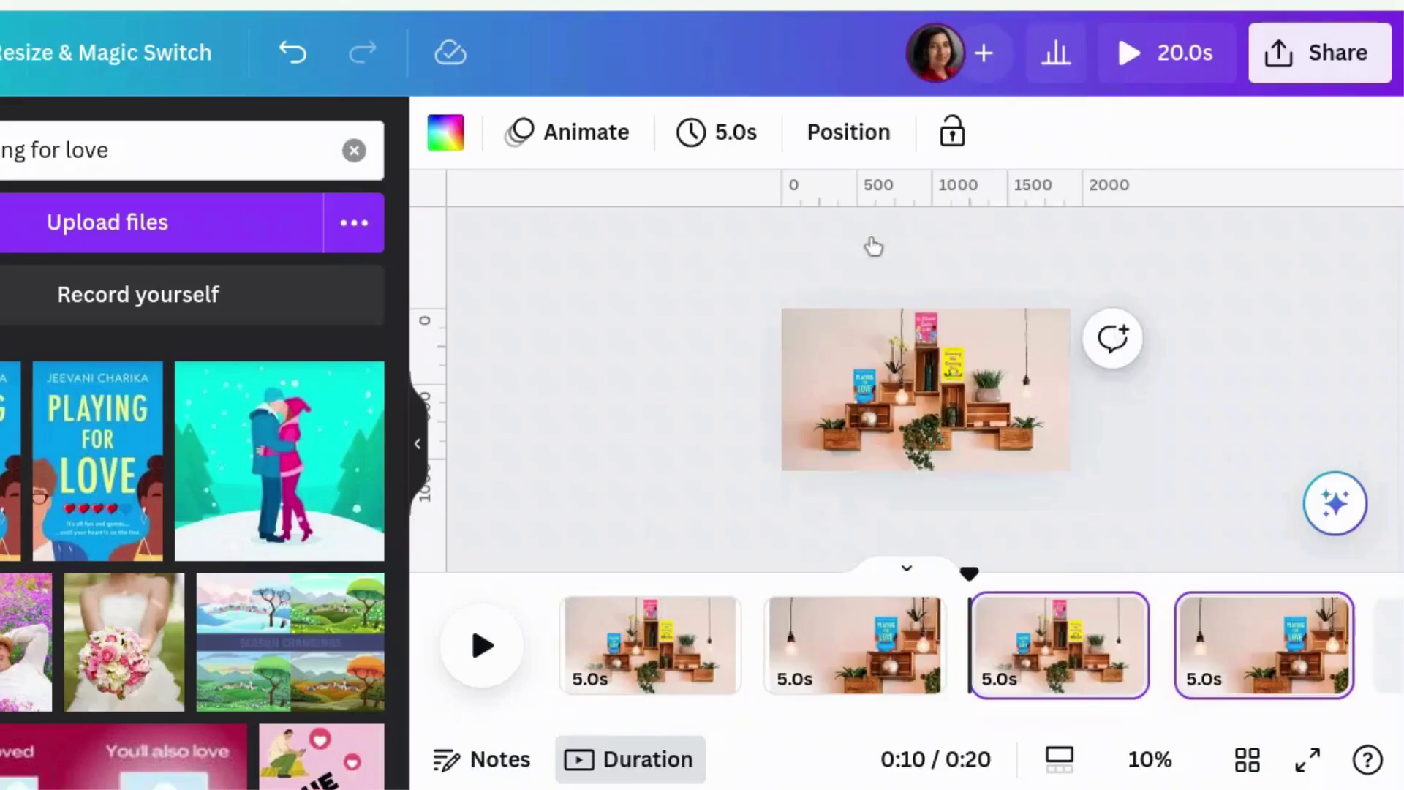
Move the enlarged shelf group on page 4 left and slightly down so the close-up features the yellow cover
left_click(1265, 691)
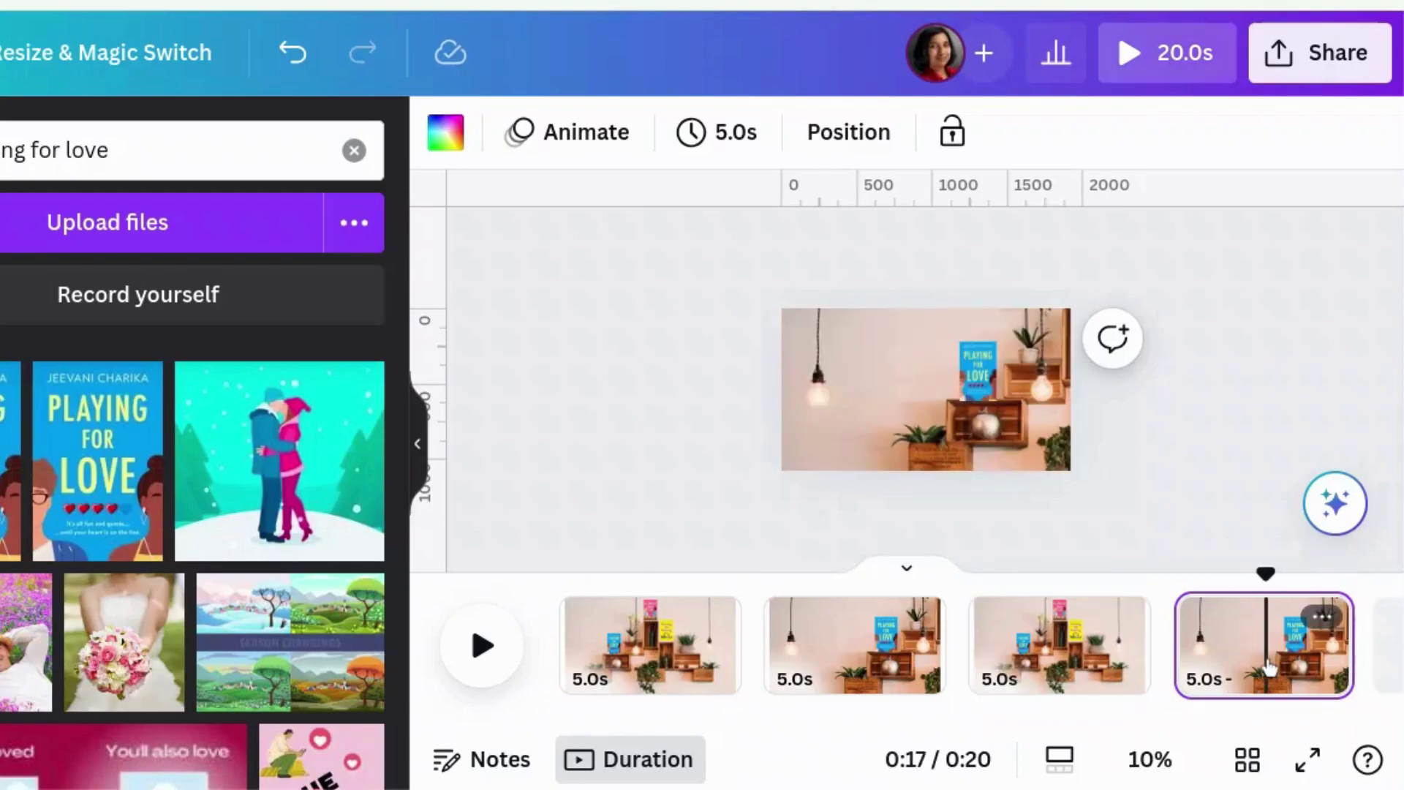
left_click(922, 395)
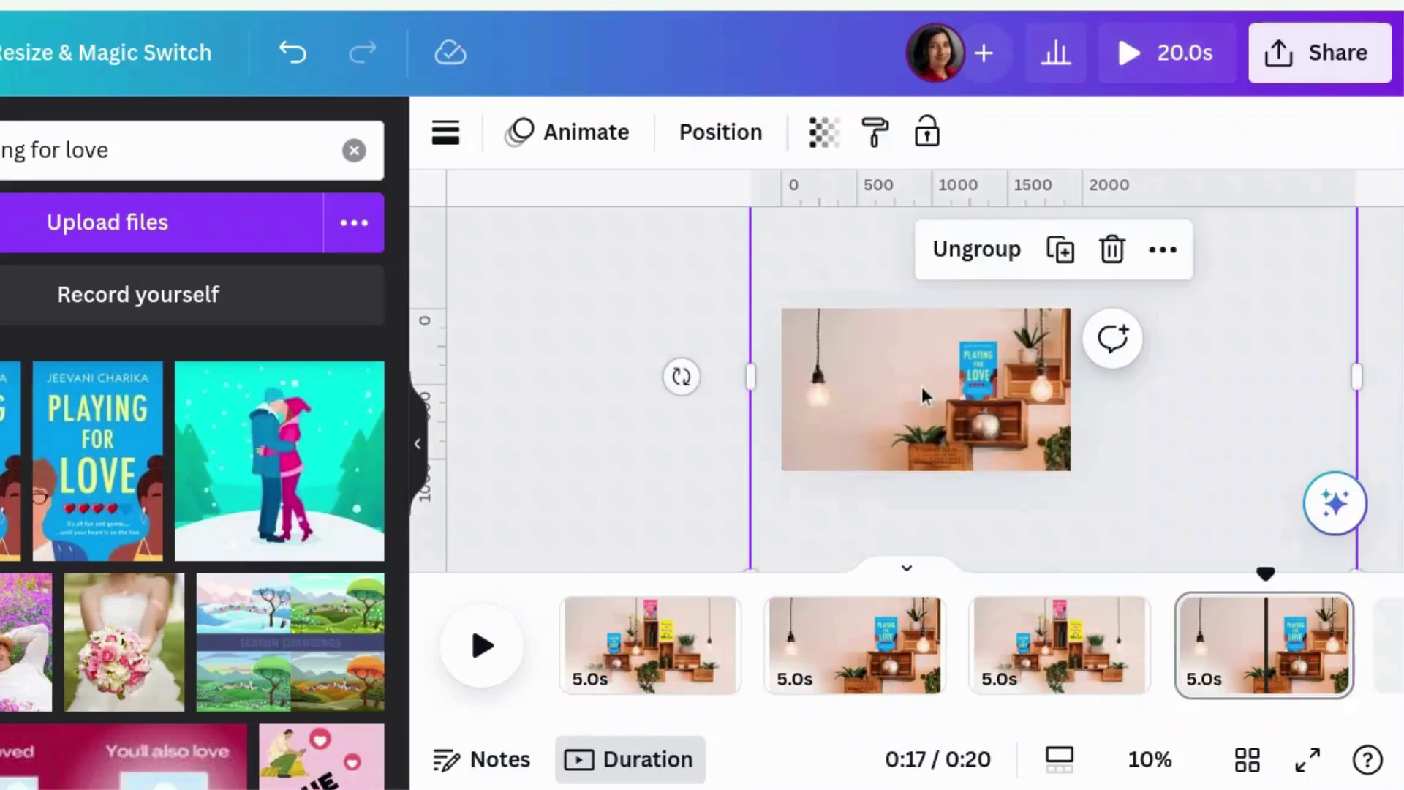
left_click_drag(923, 394, 646, 444)
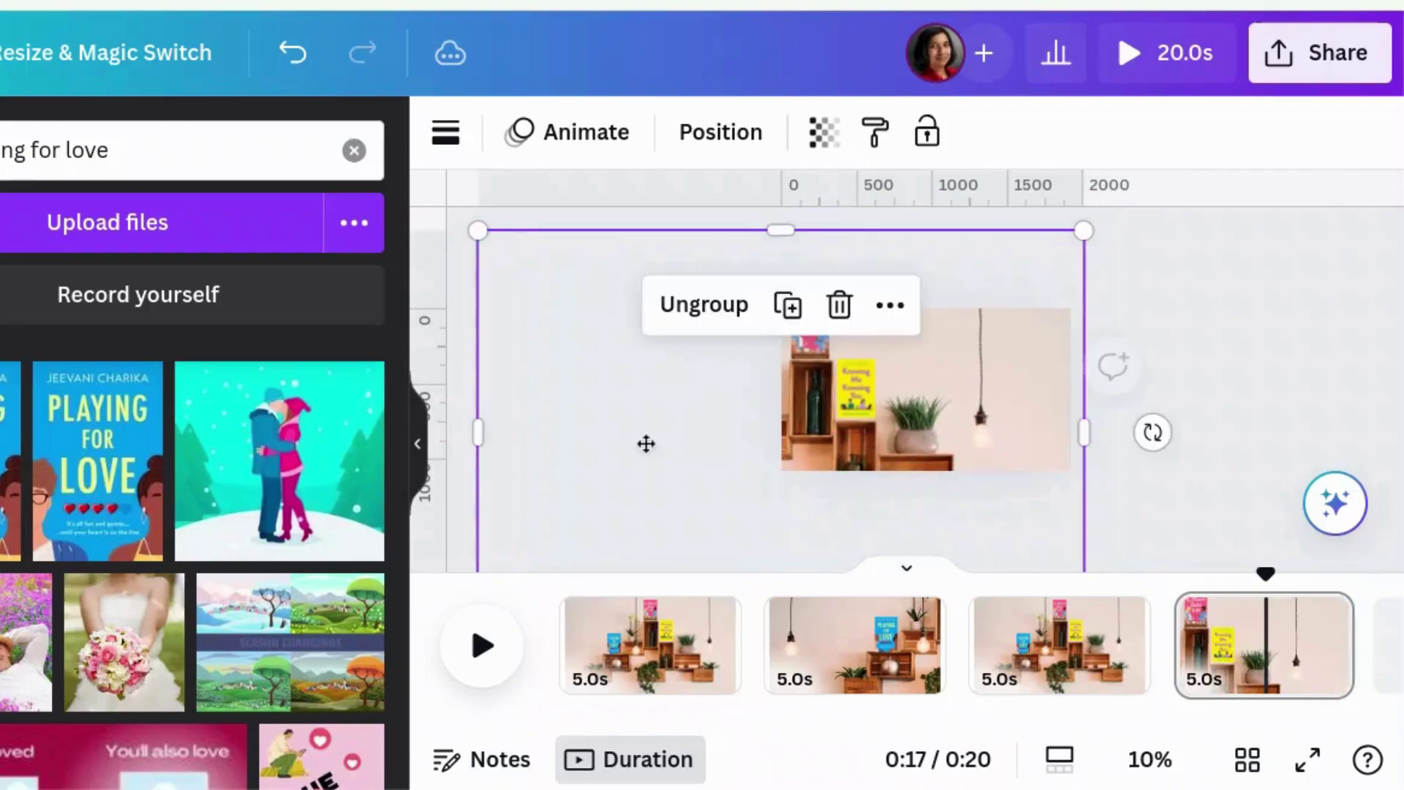
Duplicate pages 3 and 4 together to add a third wide view and close-up pair
left_click(1079, 643)
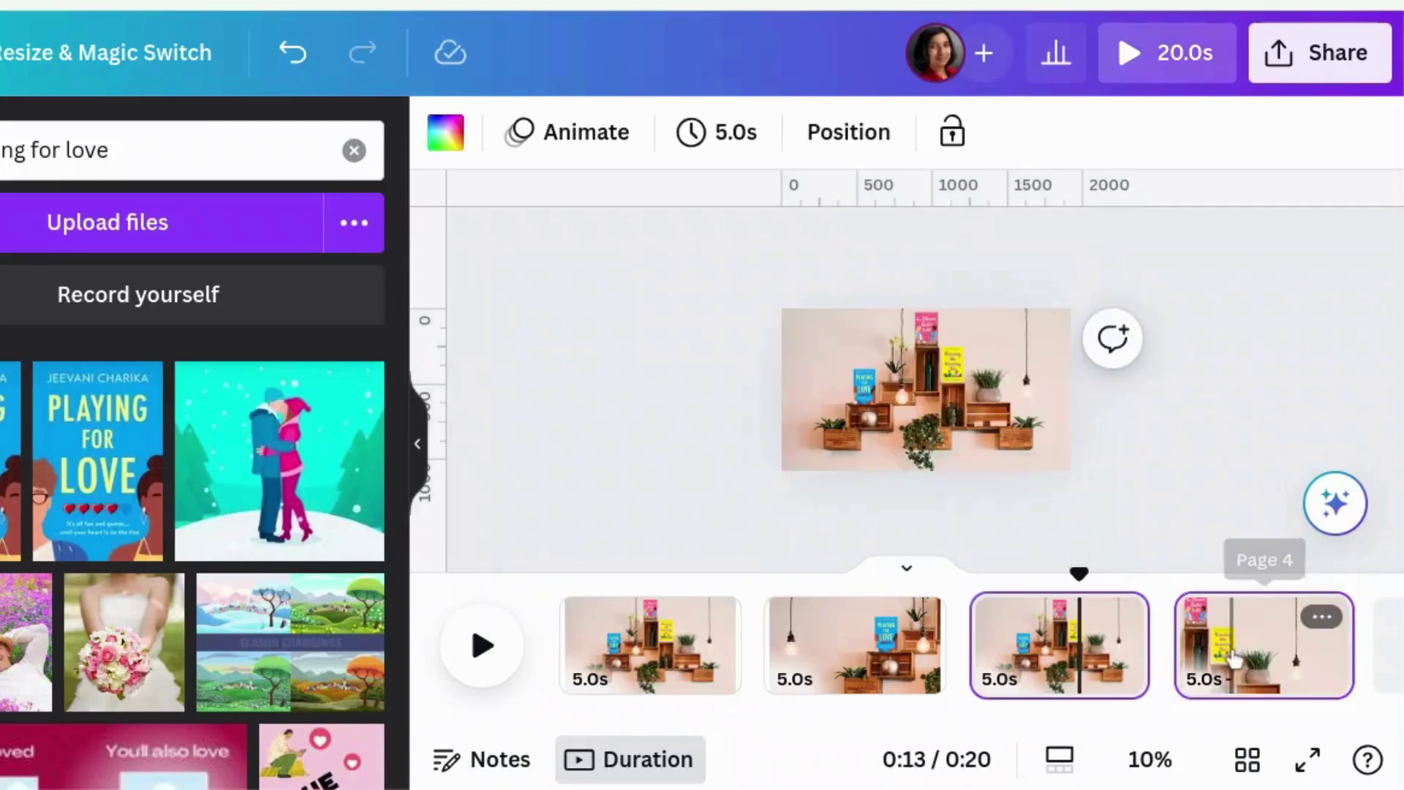
right_click(1233, 658)
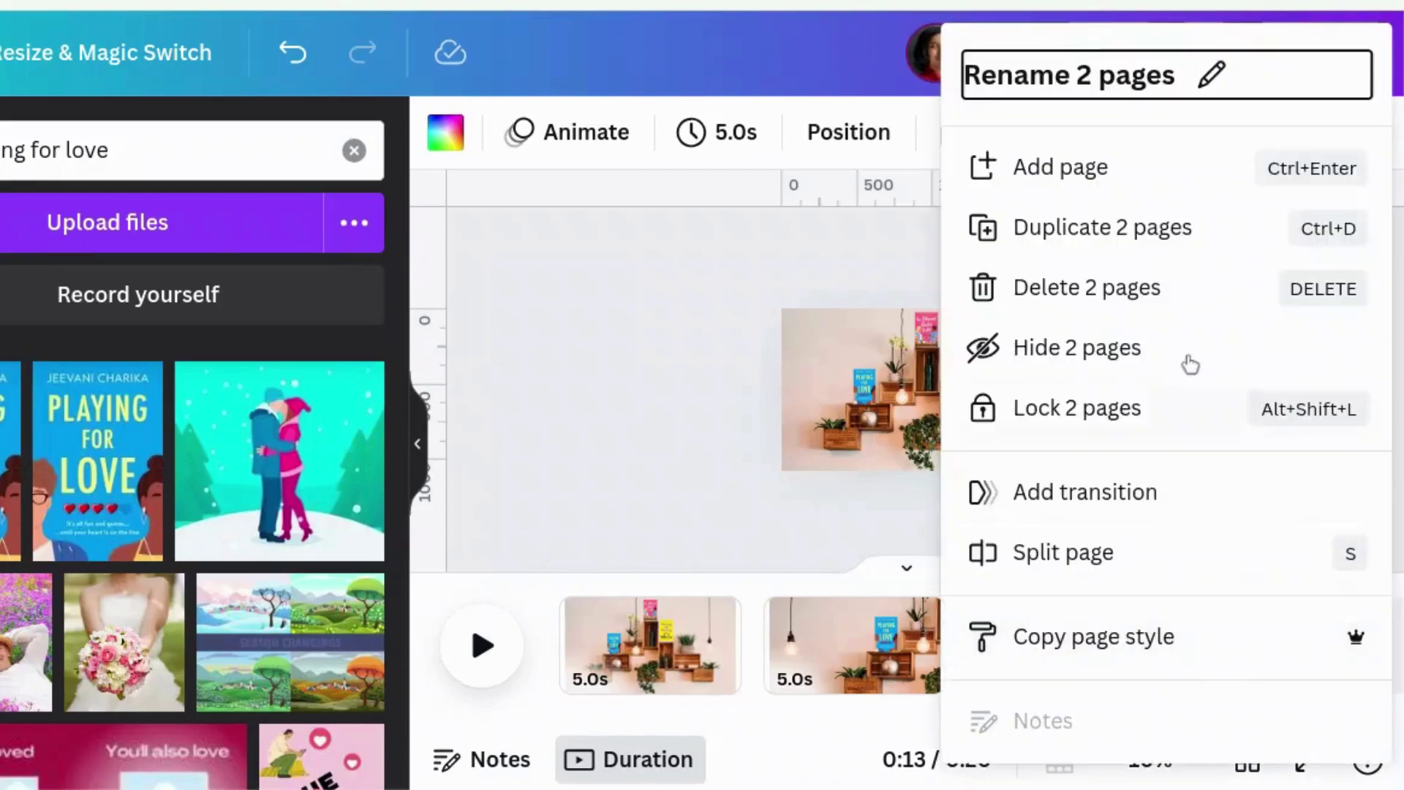
left_click(1209, 243)
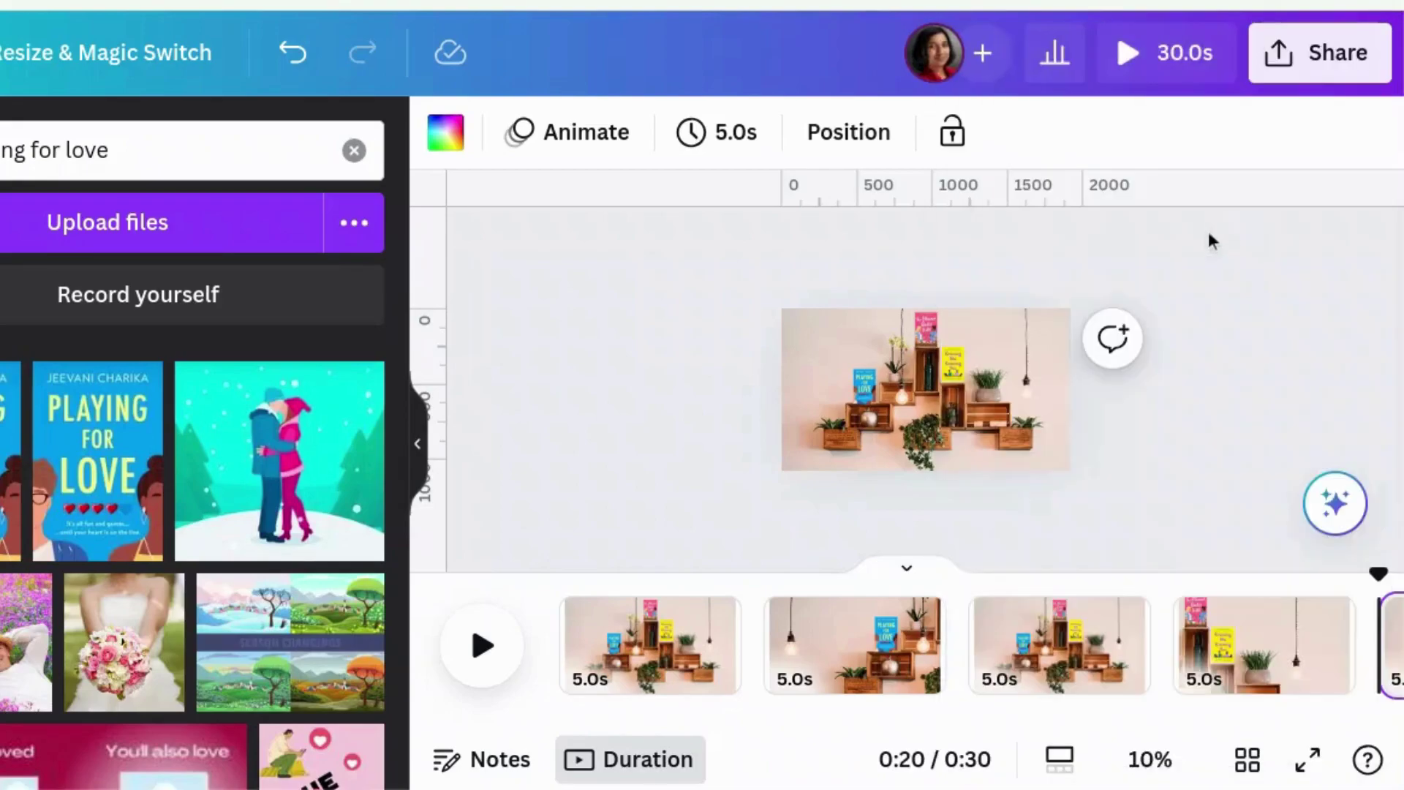
Shift the enlarged shelf group on page 6 down and slightly right to bring the whole pink cover into the close-up
left_click(1393, 681)
left_click(482, 640)
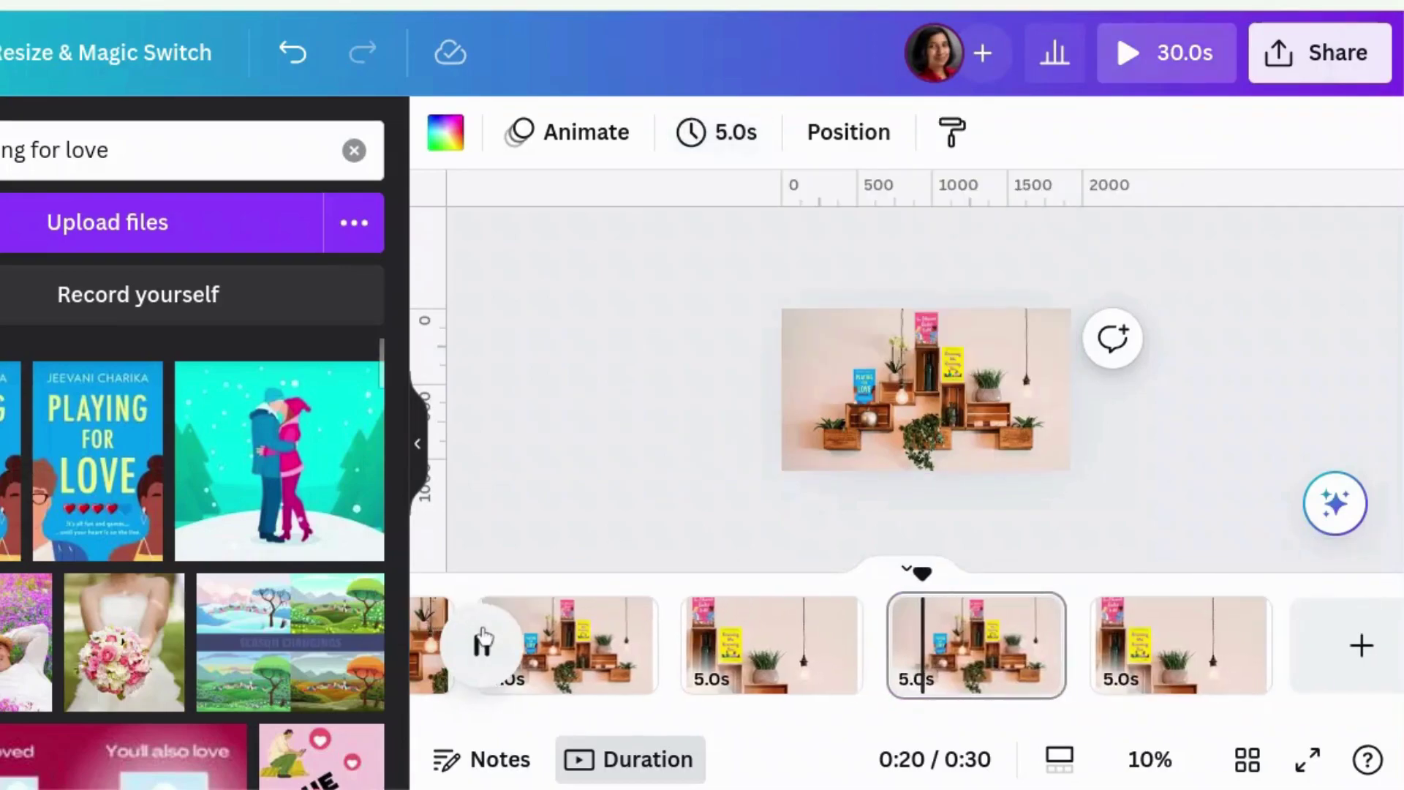
left_click(1229, 684)
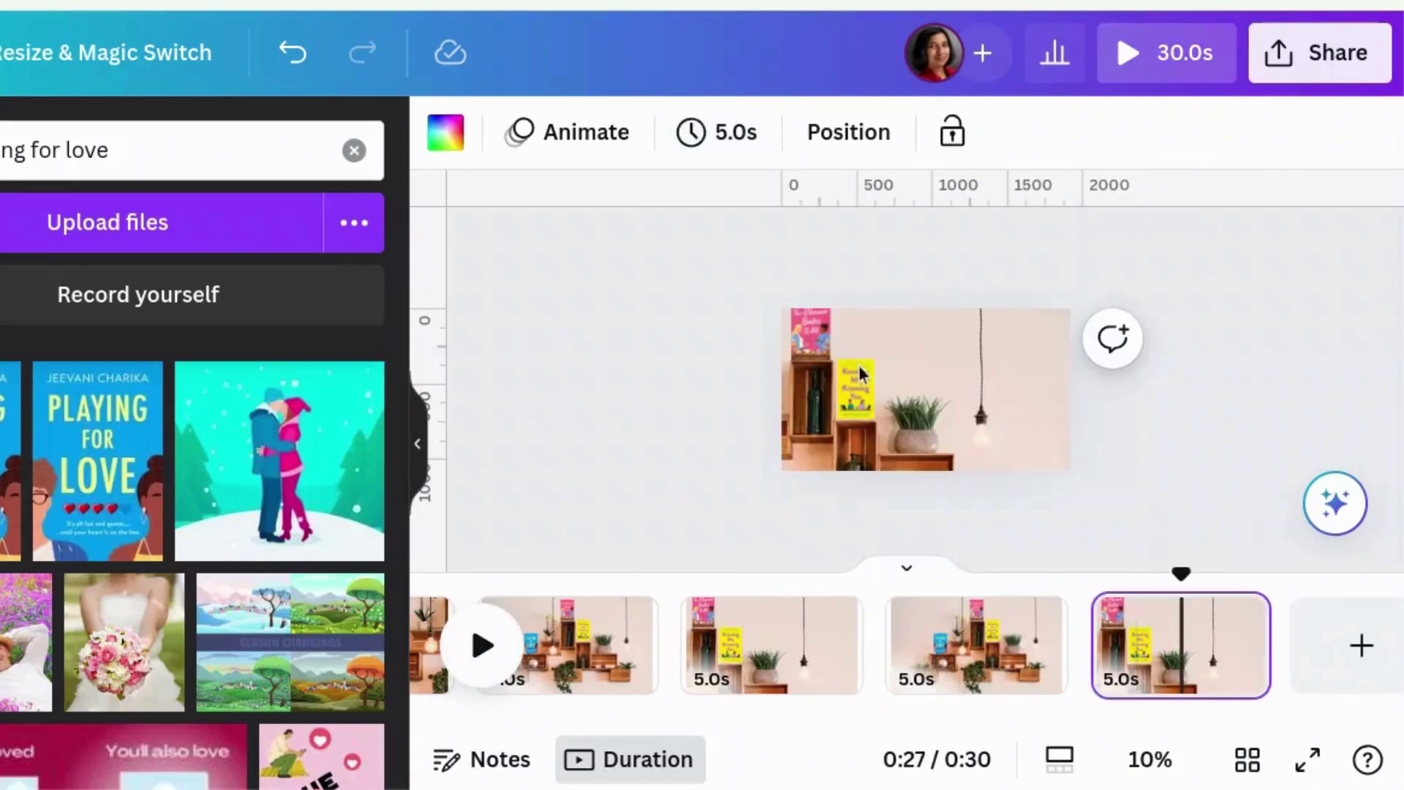
left_click(860, 373)
left_click_drag(914, 395, 947, 444)
Duplicate the wide shelf view on page 5 and place a wide view as the final page
left_click(956, 677)
right_click(953, 680)
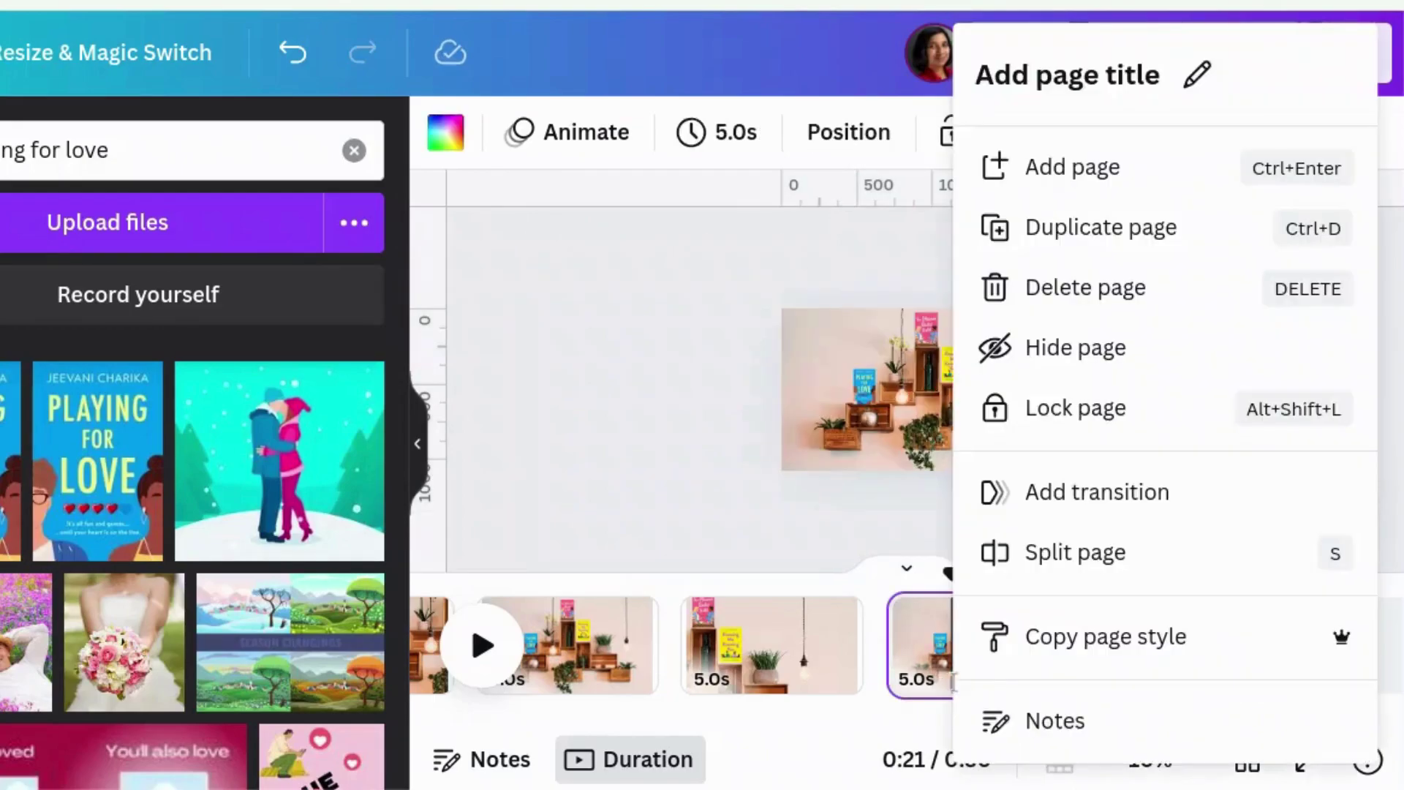
left_click(1106, 238)
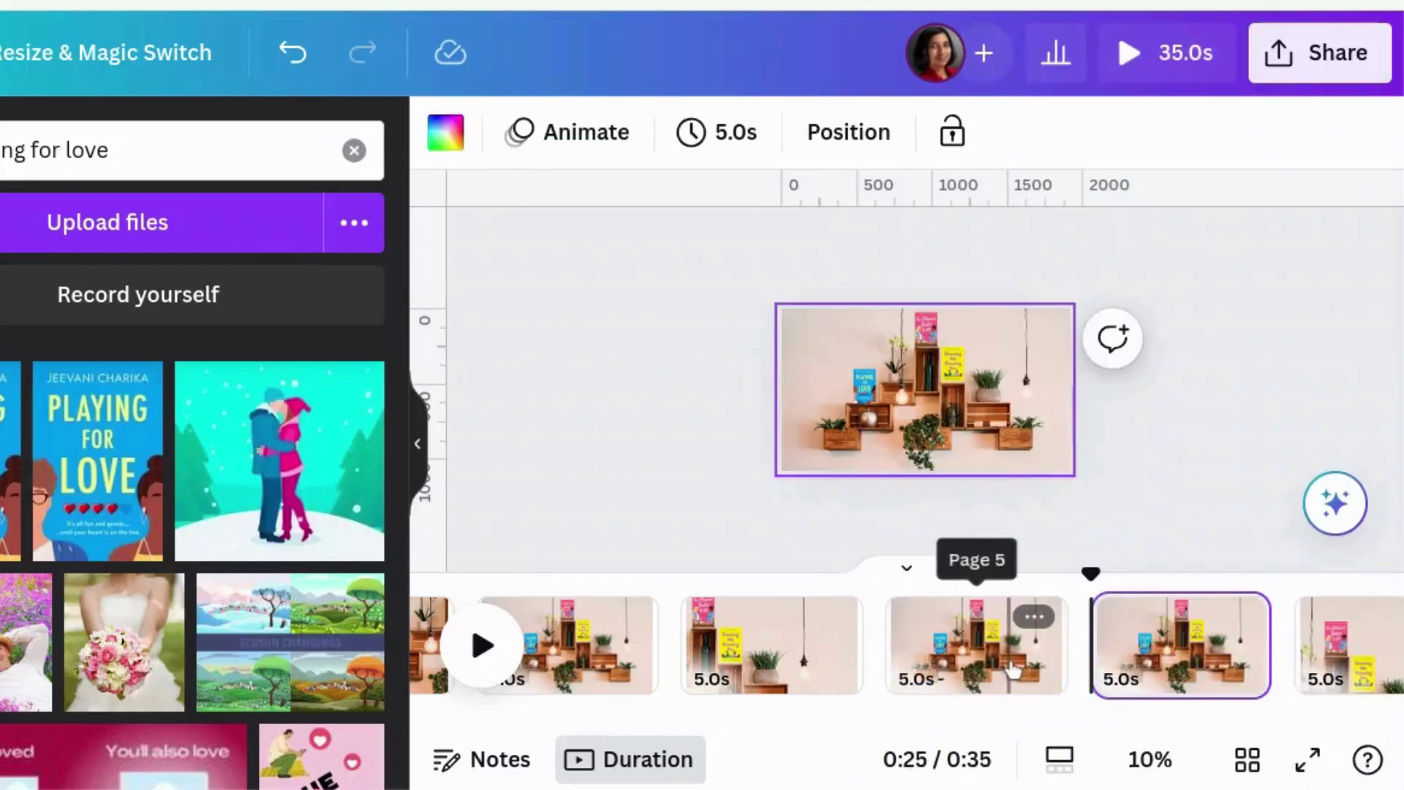
left_click_drag(1013, 667, 957, 636)
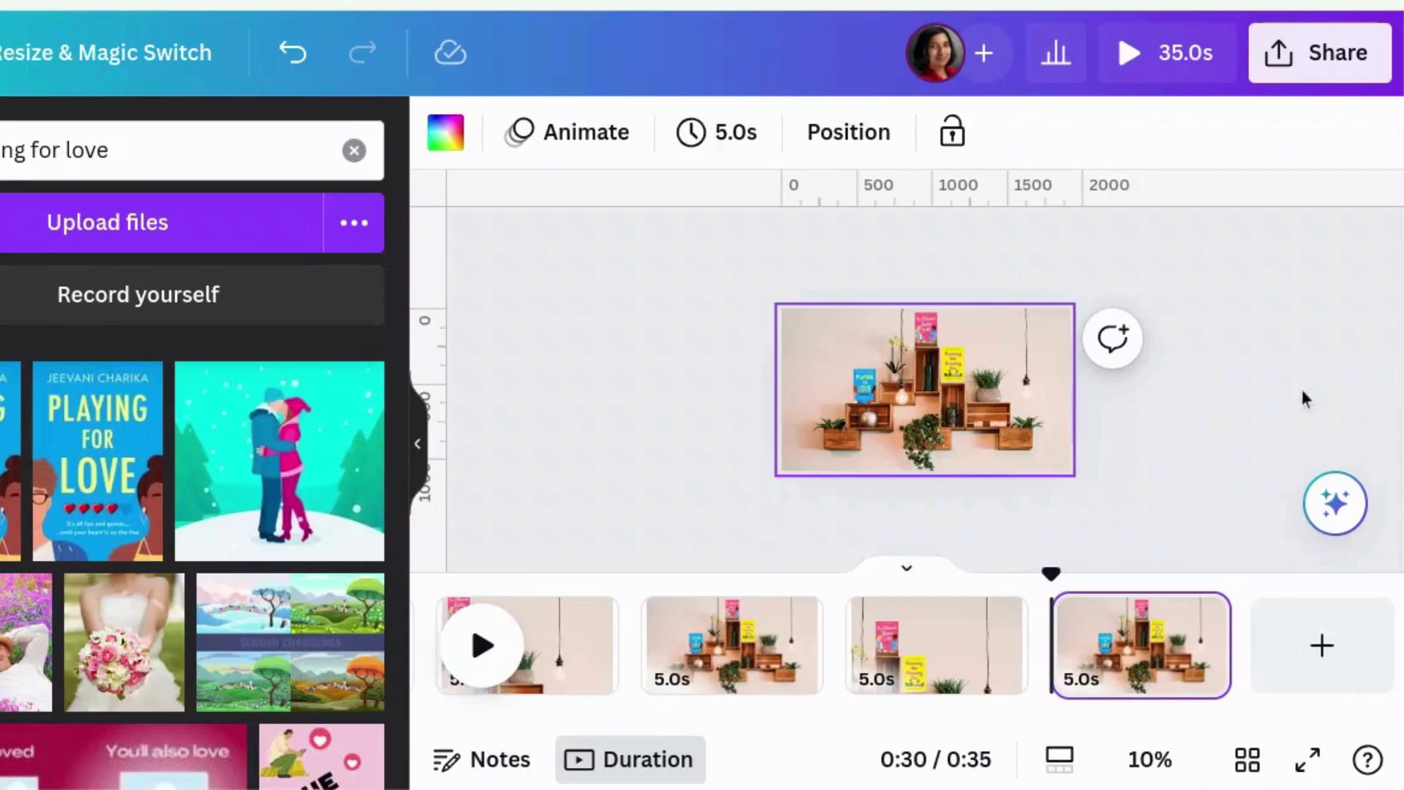
left_click(1306, 399)
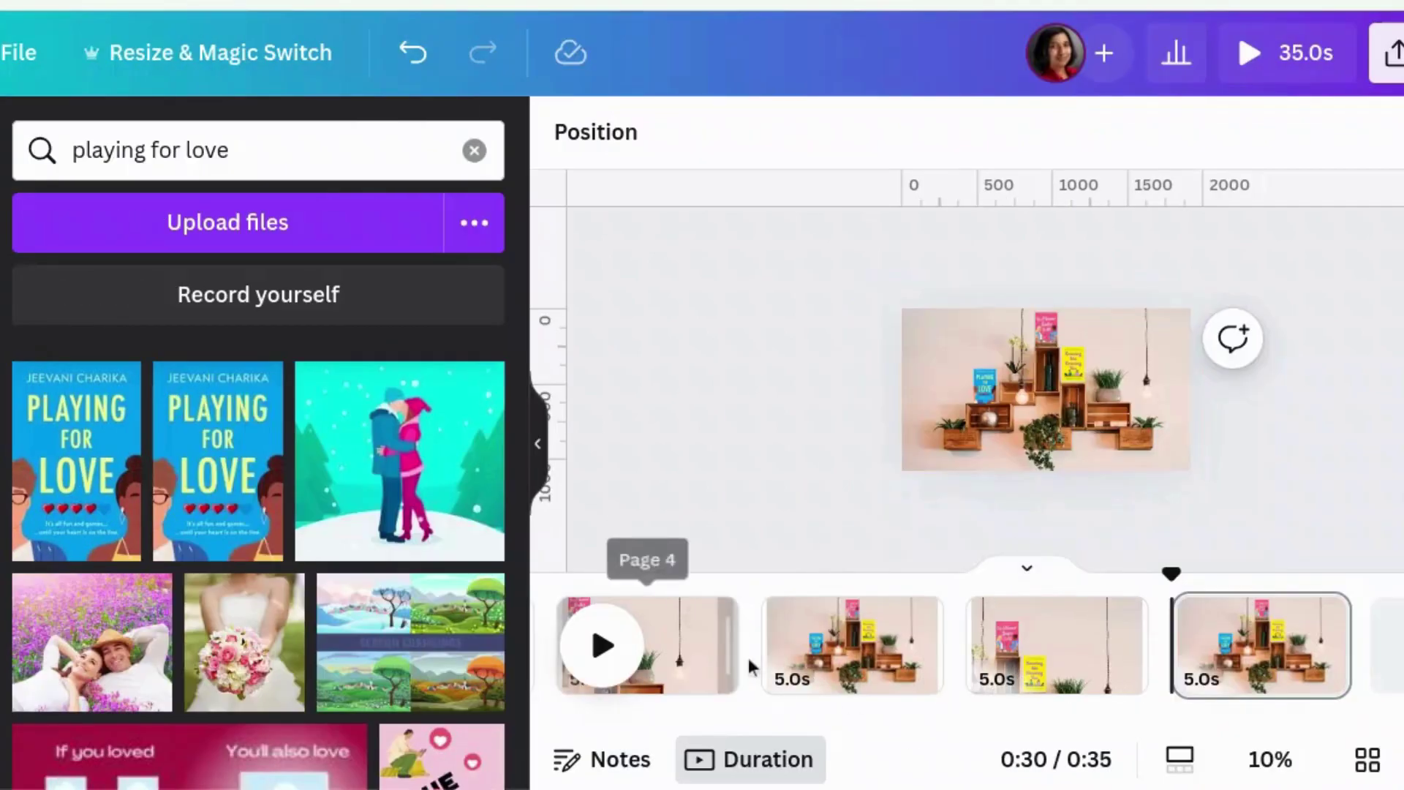
Add a Match & Move transition between pages 4 and 5 with a duration of 0.8 seconds
left_click(767, 669)
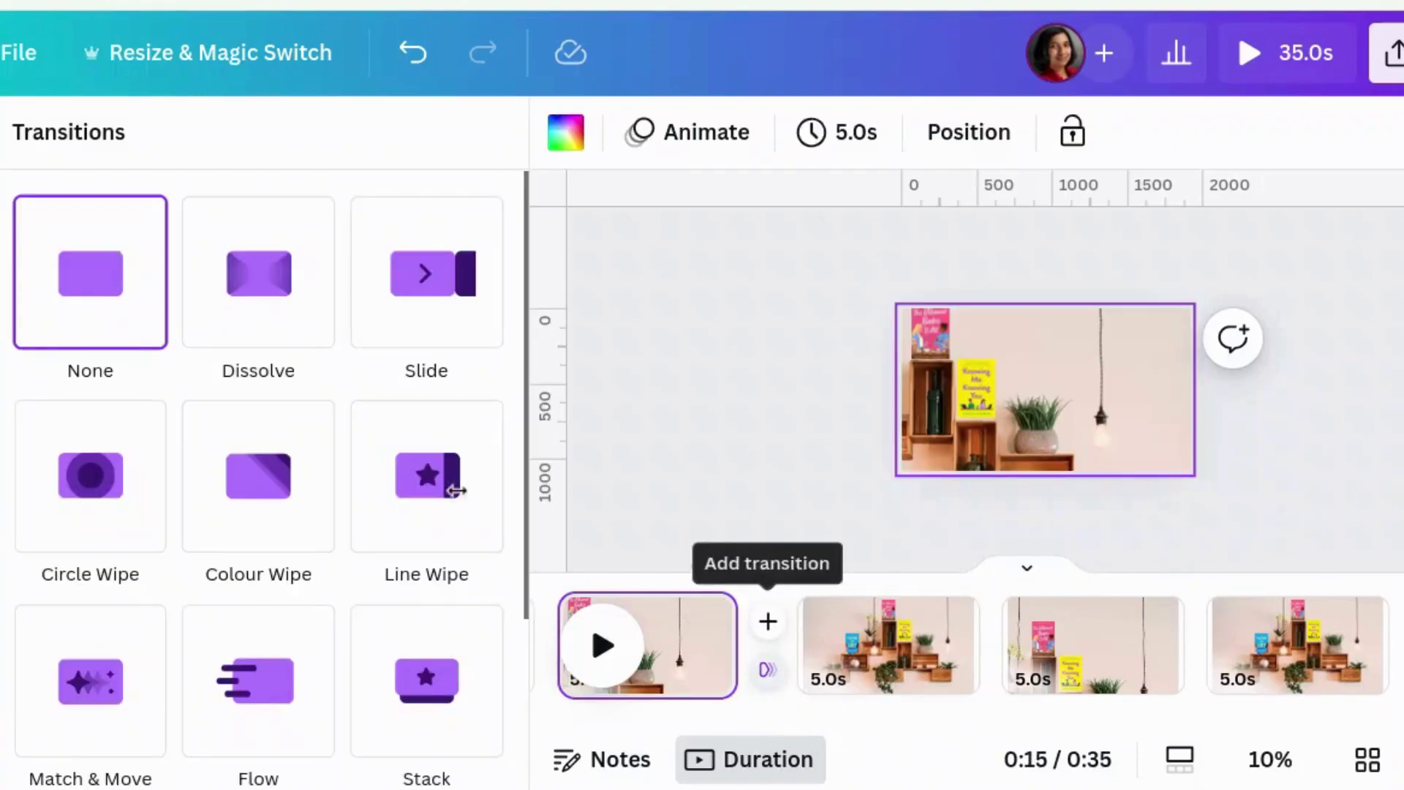
left_click(101, 677)
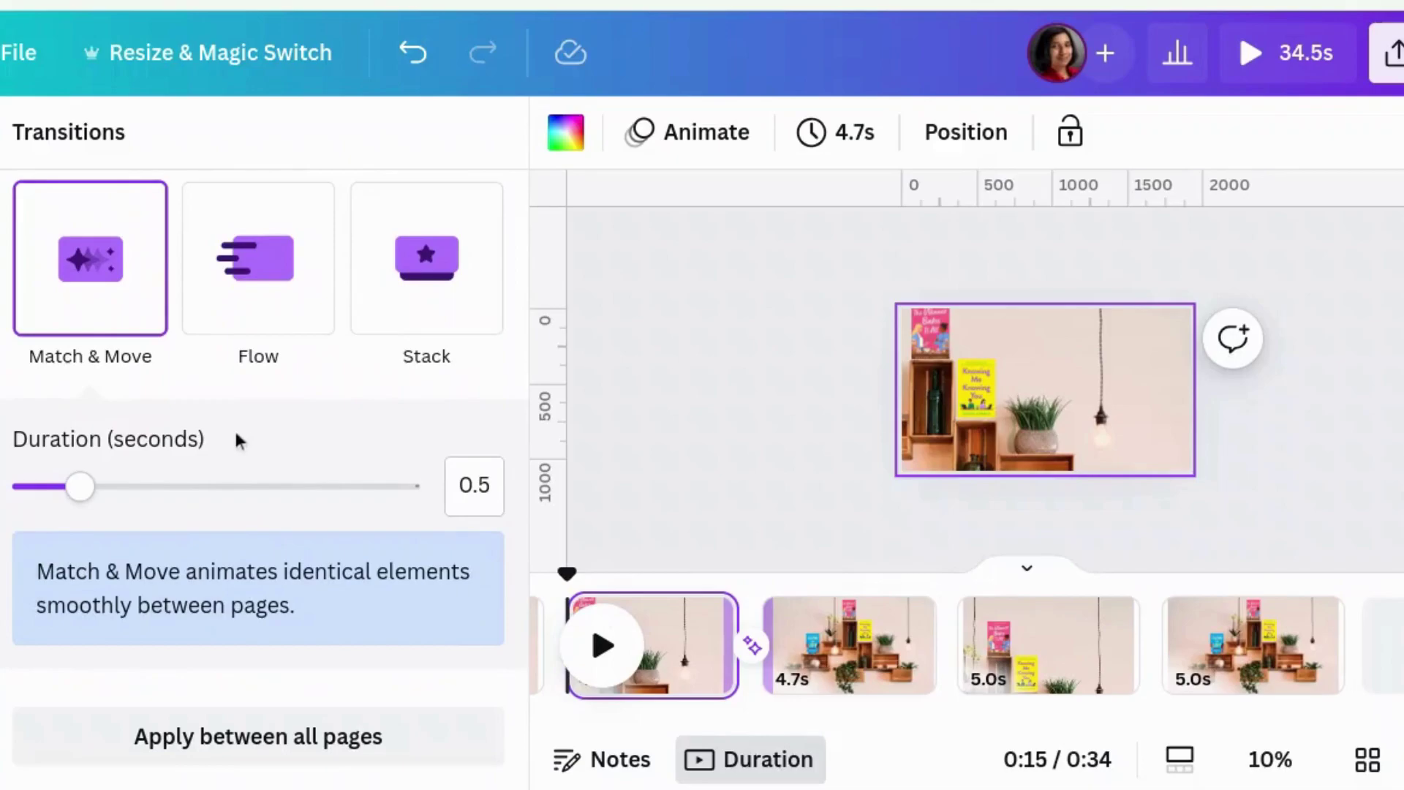
left_click(114, 500)
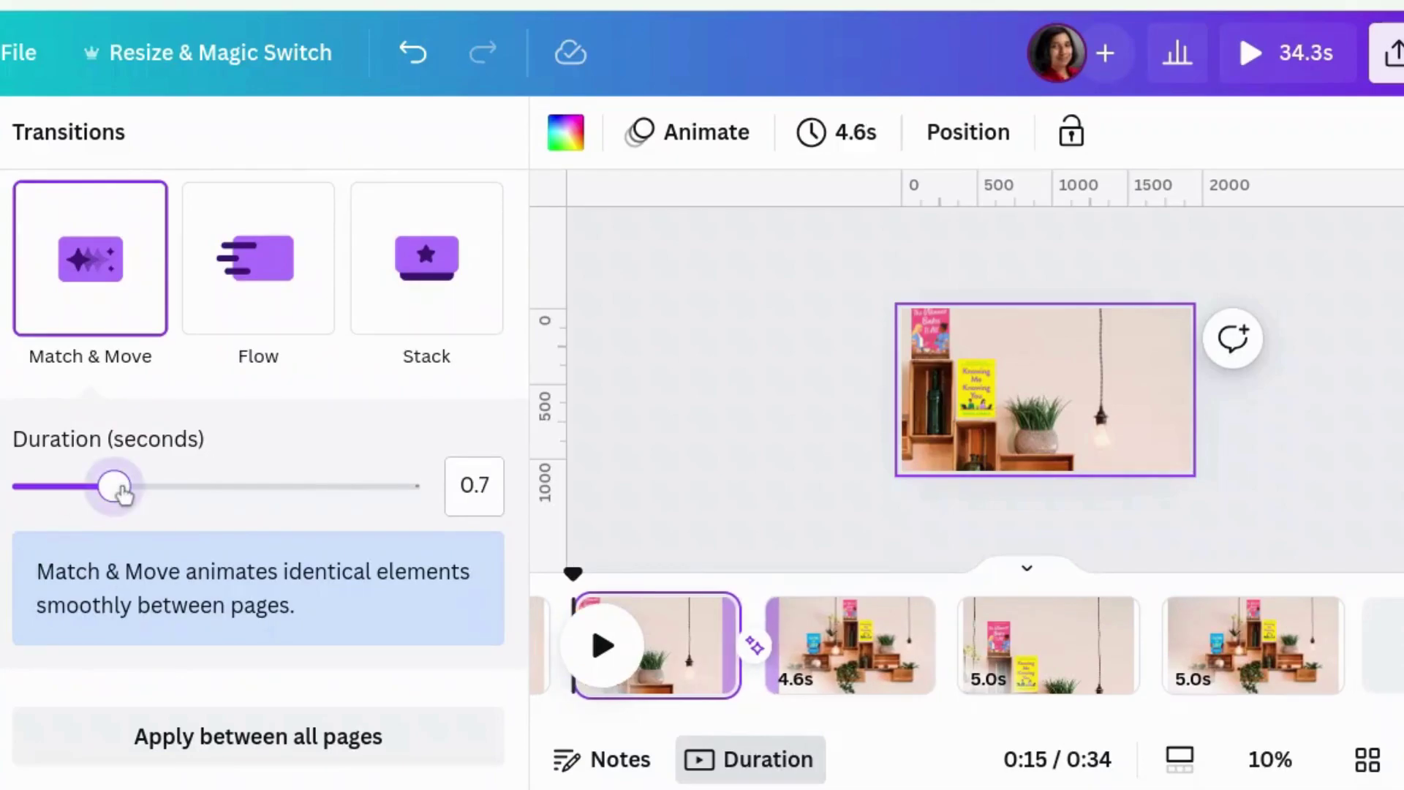
left_click(139, 497)
left_click(677, 552)
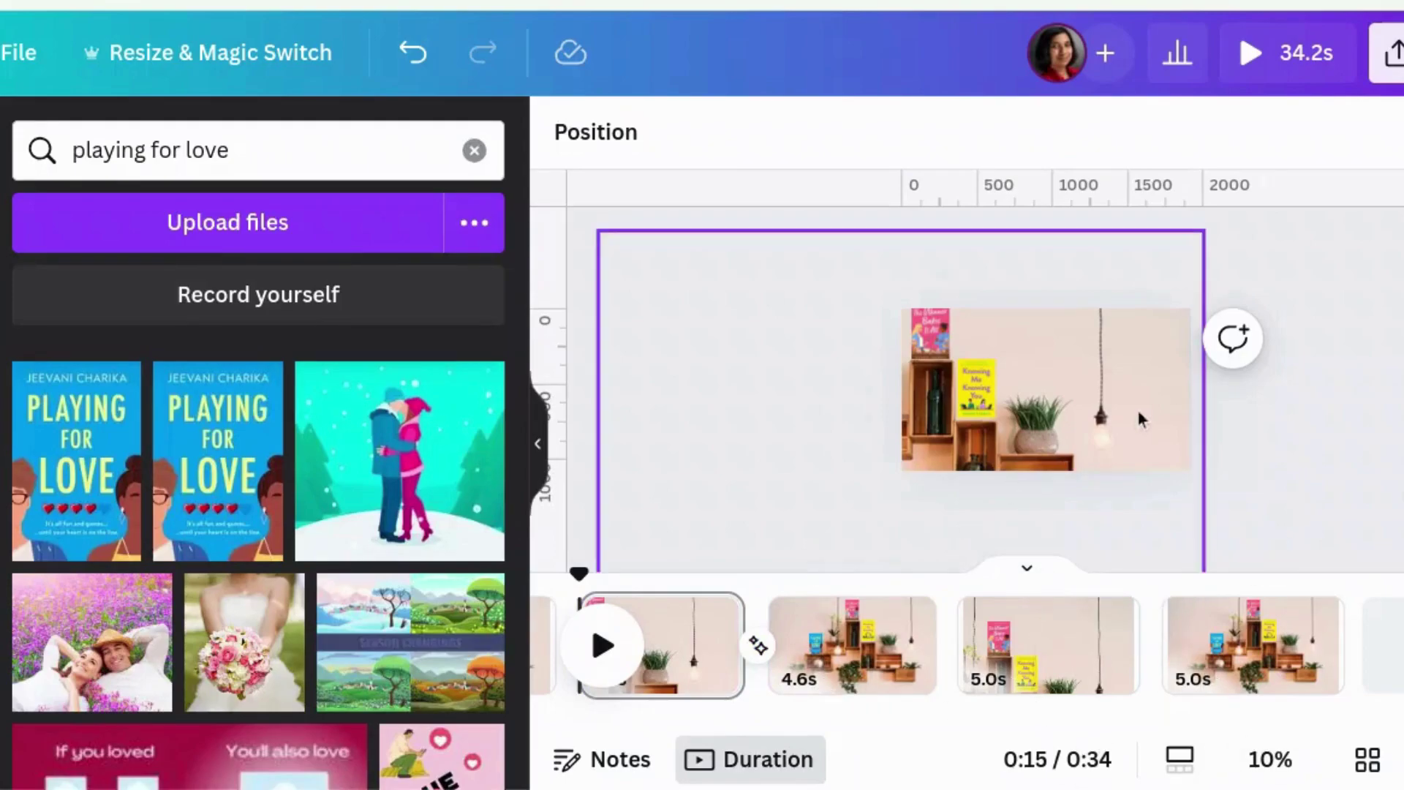
Apply the Match & Move transition between all pages of the video
left_click(757, 647)
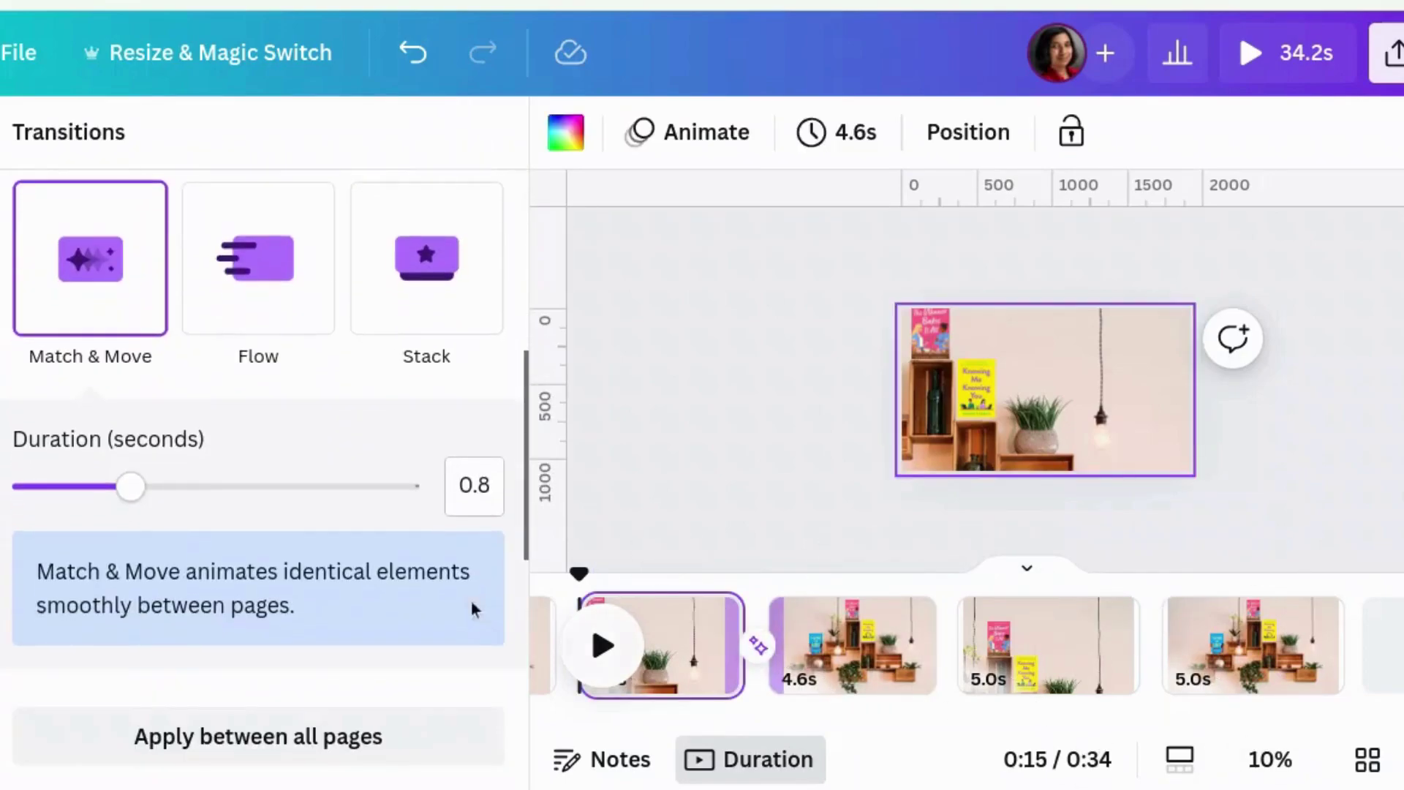
scroll(415, 569, "down", 3)
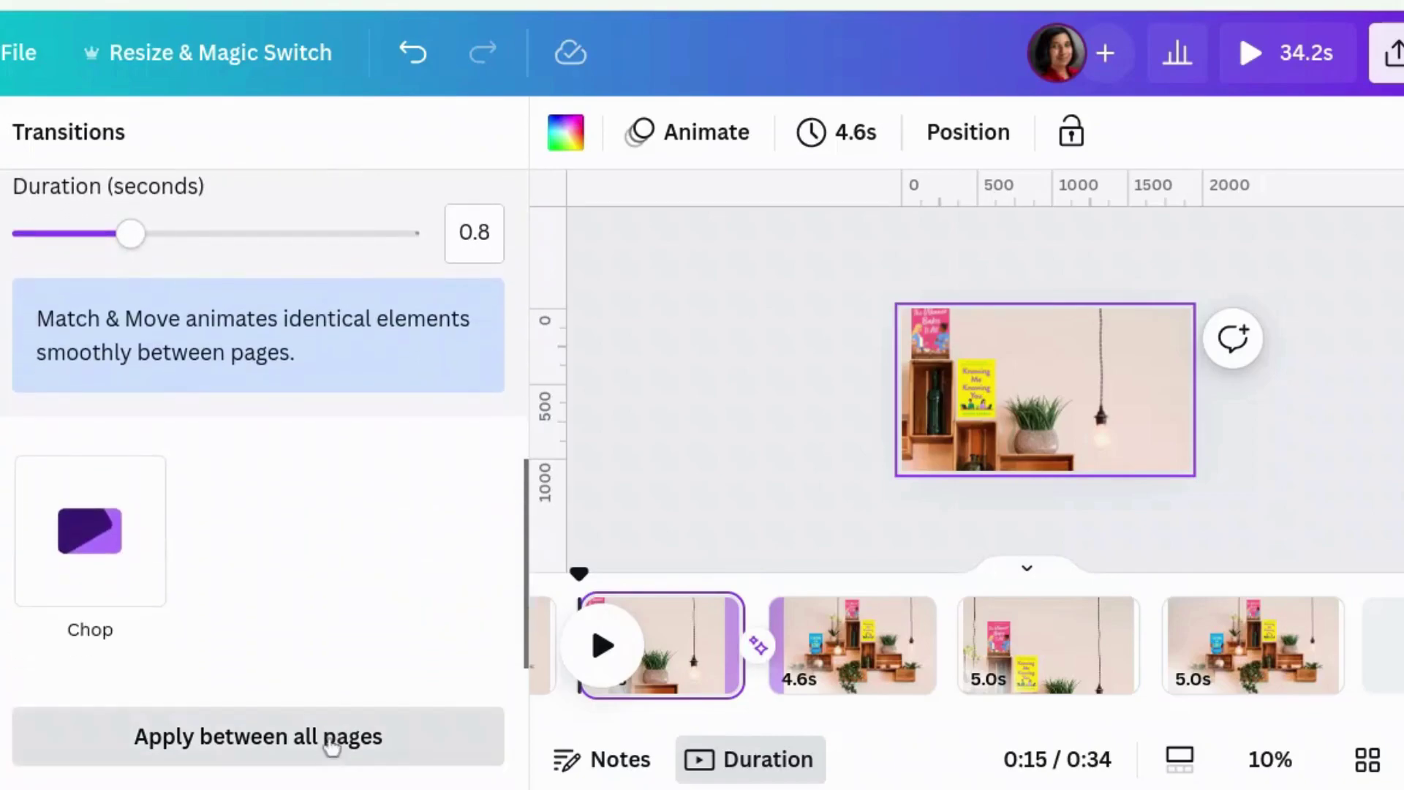
left_click(329, 742)
scroll(328, 757, "up", 5)
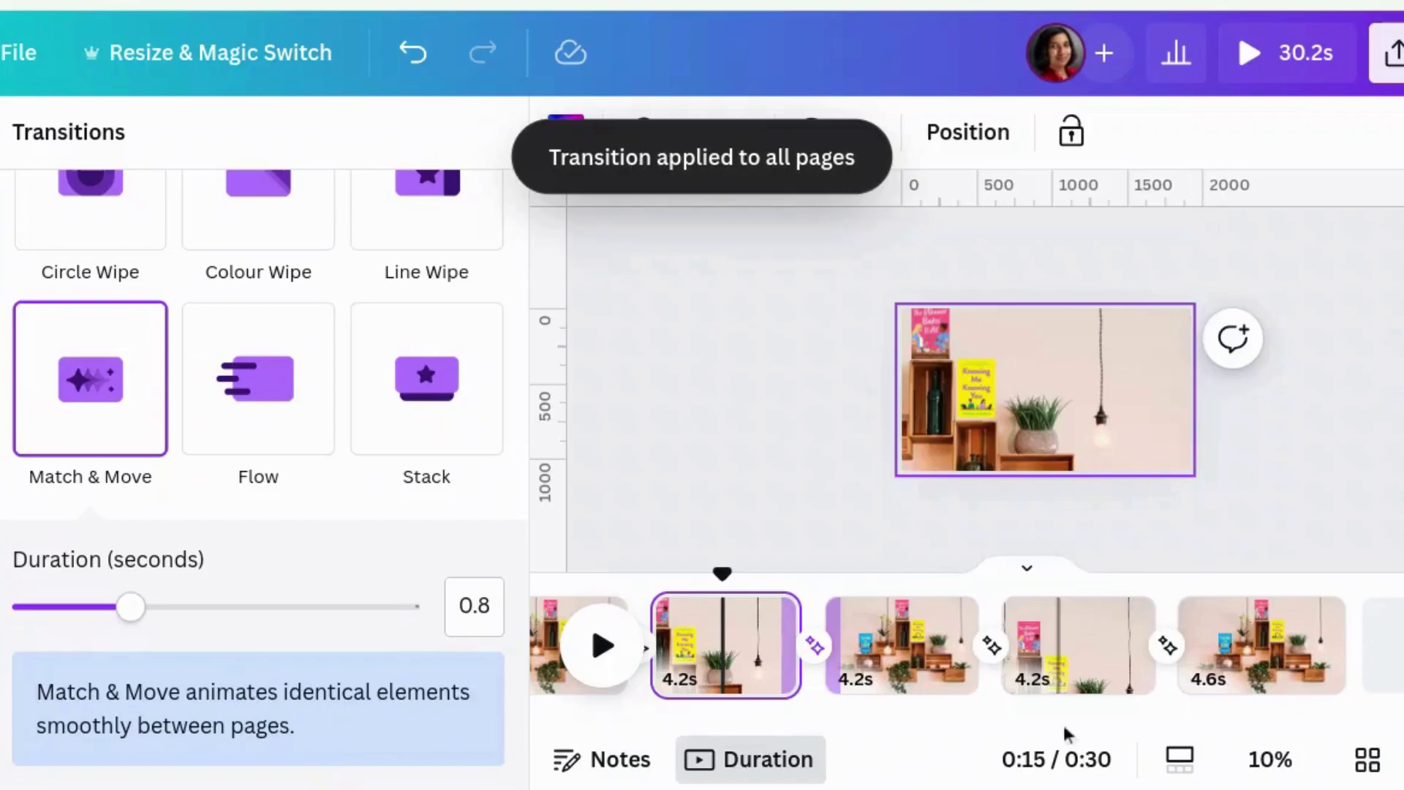
Set the page timing to 3 seconds and apply it to all pages
left_click(907, 621)
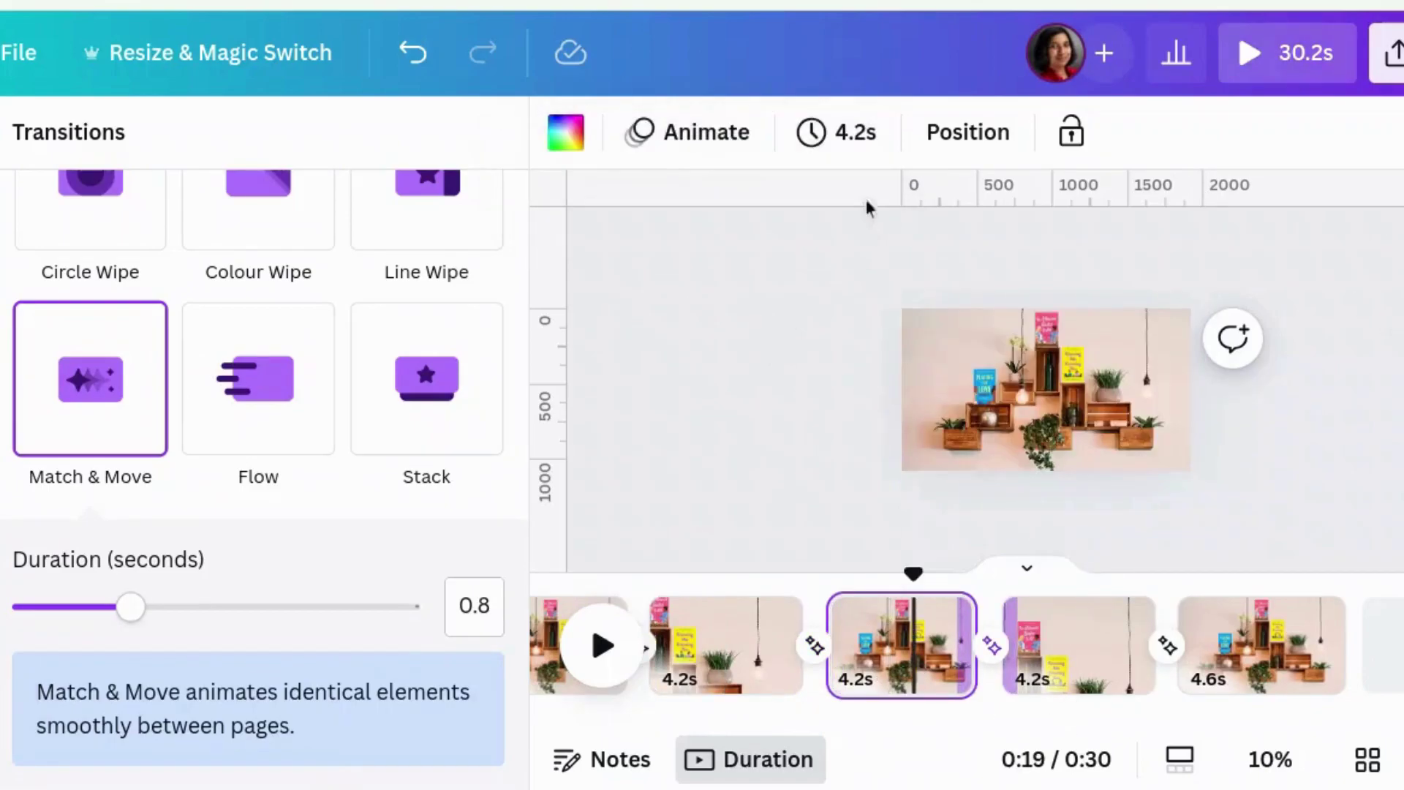
left_click(841, 133)
type("3")
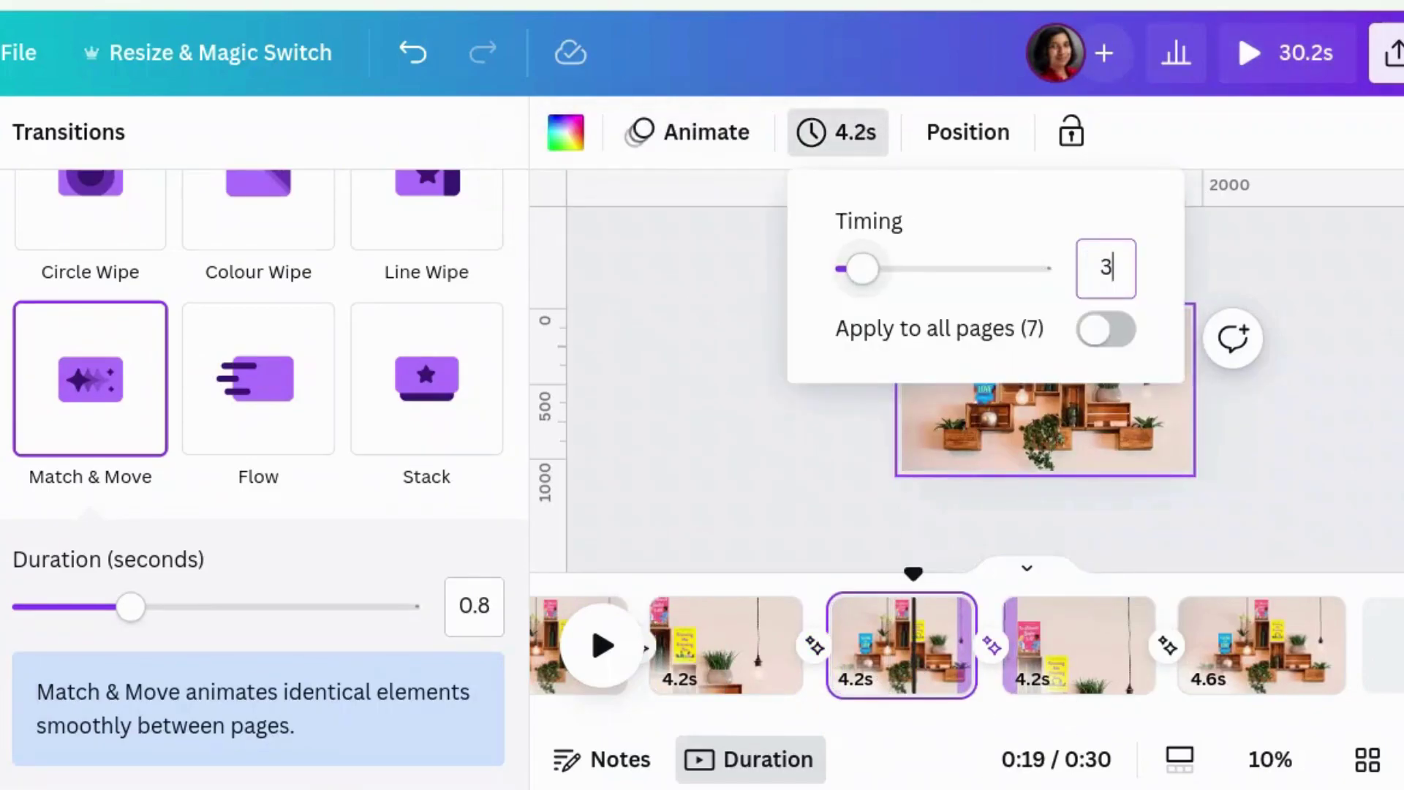
left_click(1106, 329)
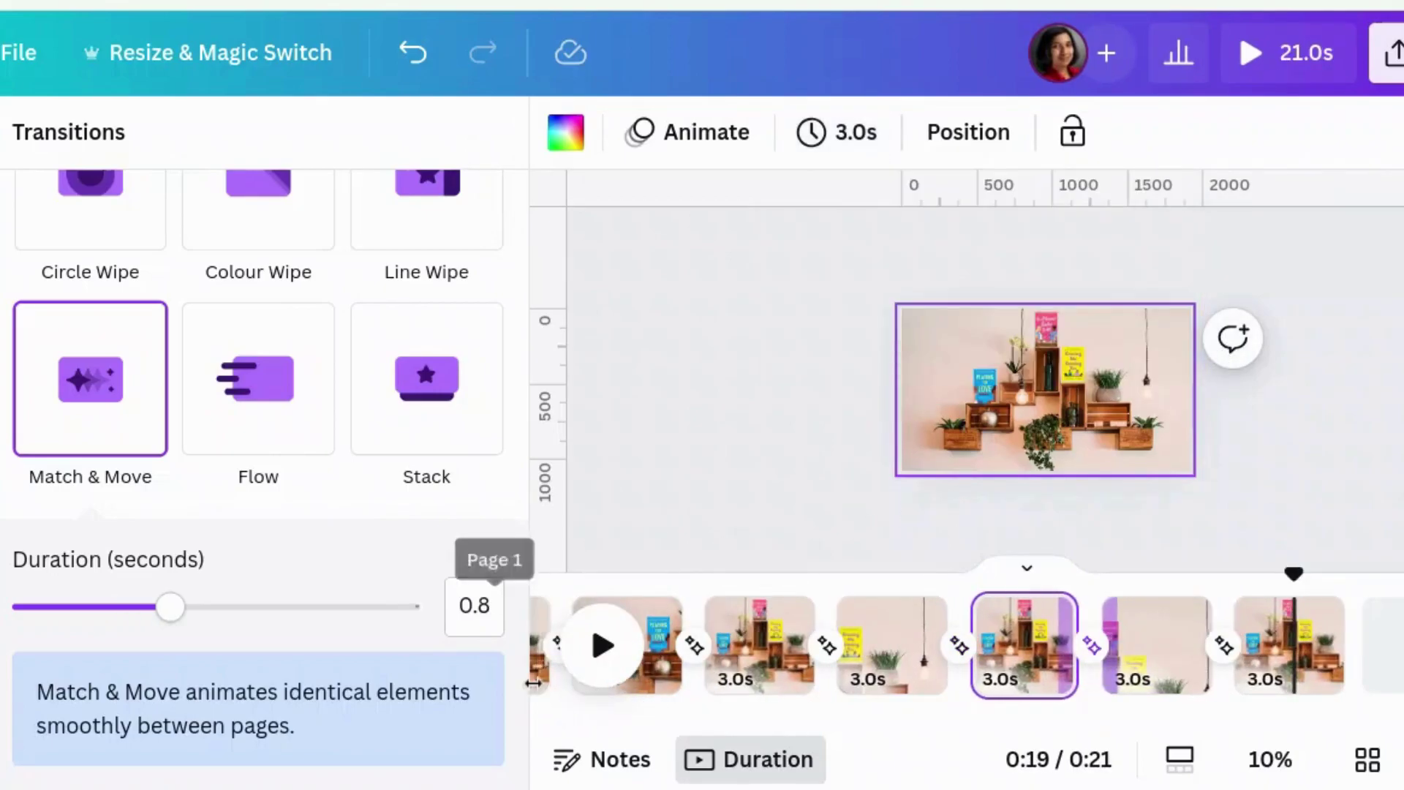
Return to the start of the first page and preview the whole video
left_click(603, 646)
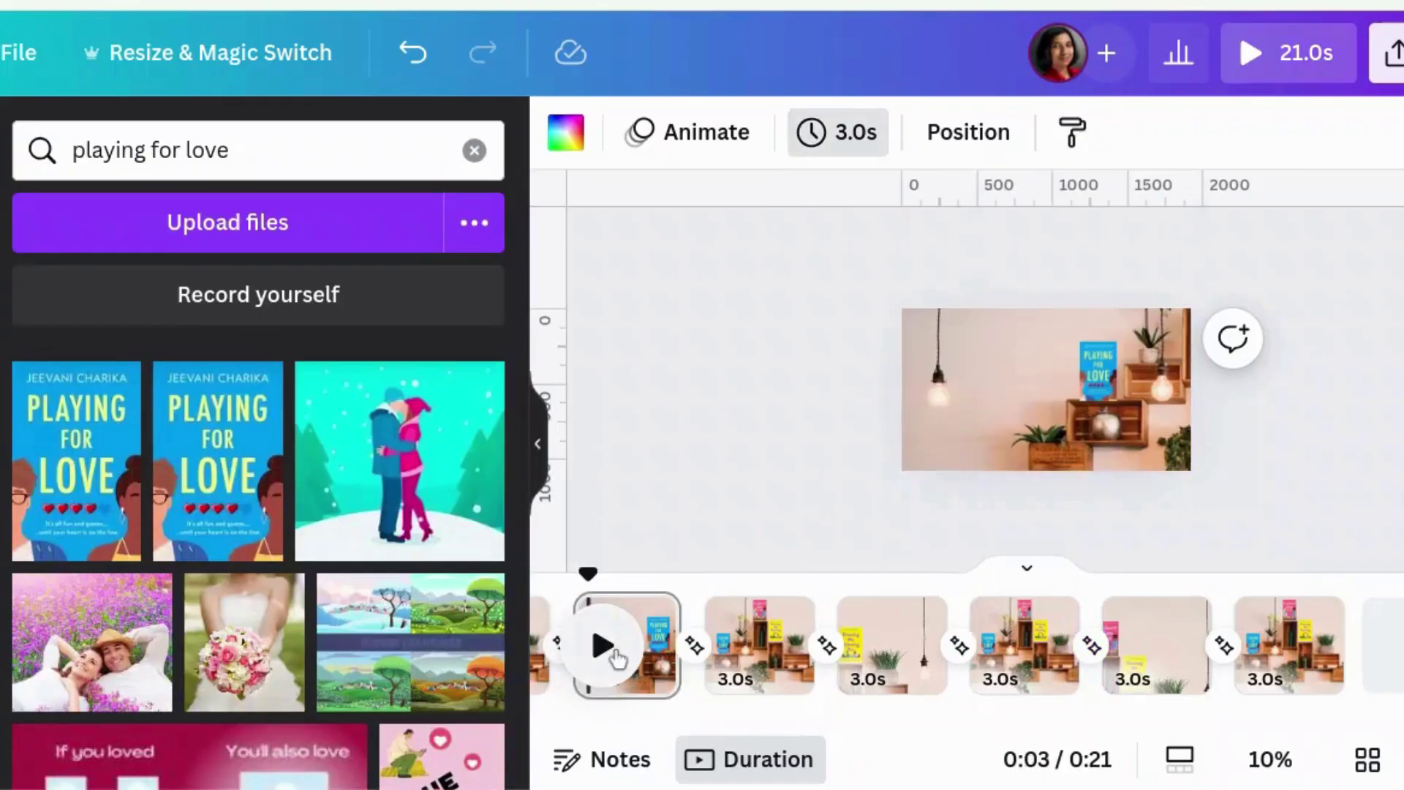
left_click(684, 676)
left_click(683, 676)
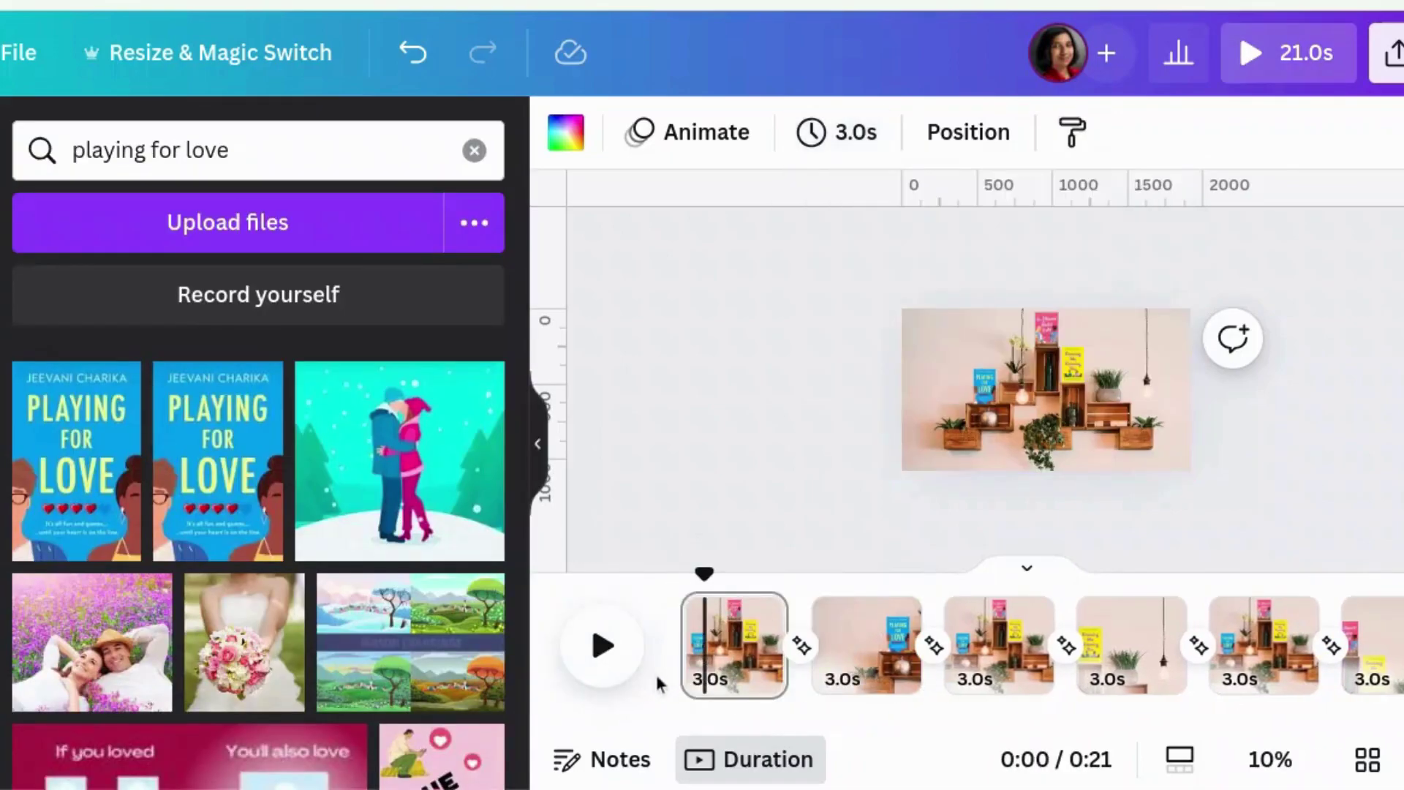
left_click(674, 680)
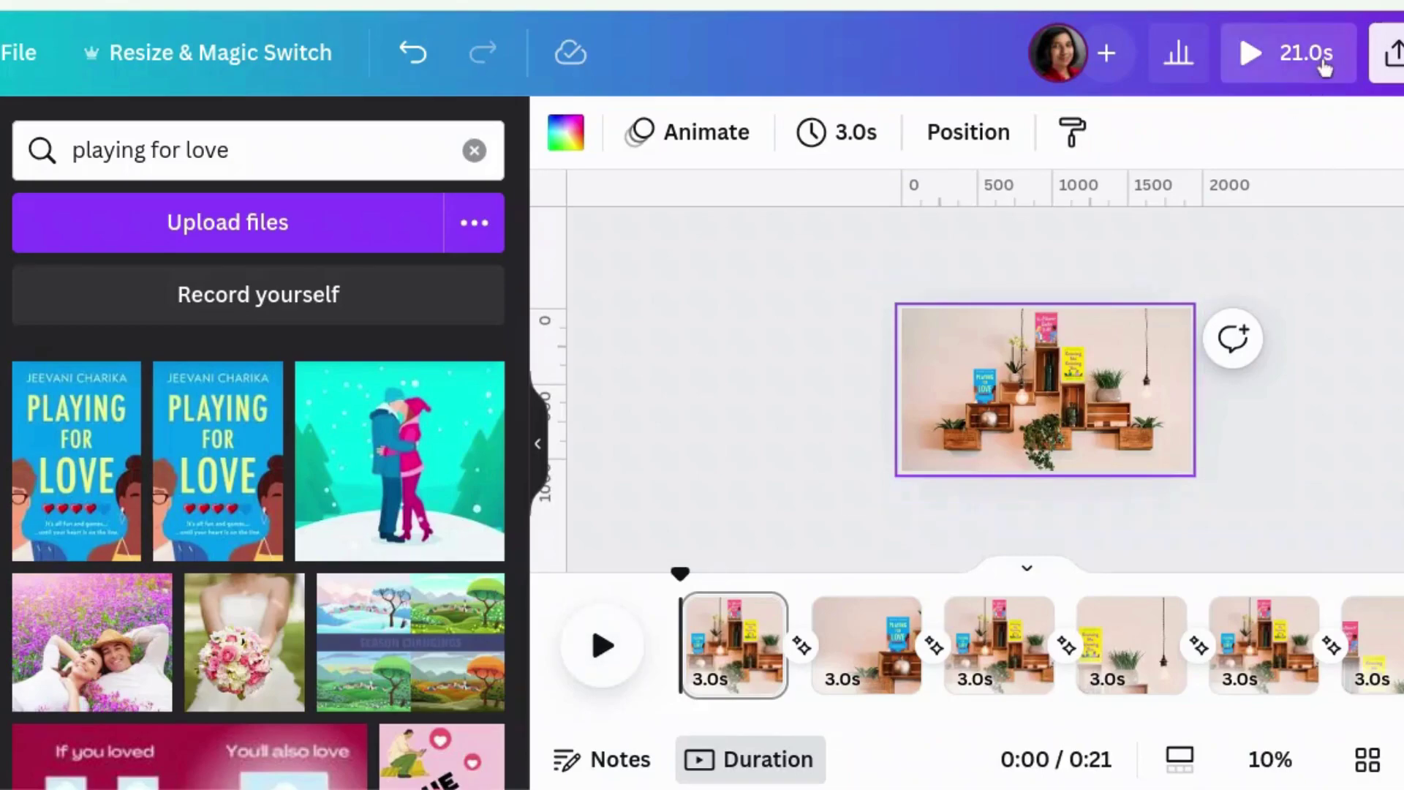
left_click(1287, 53)
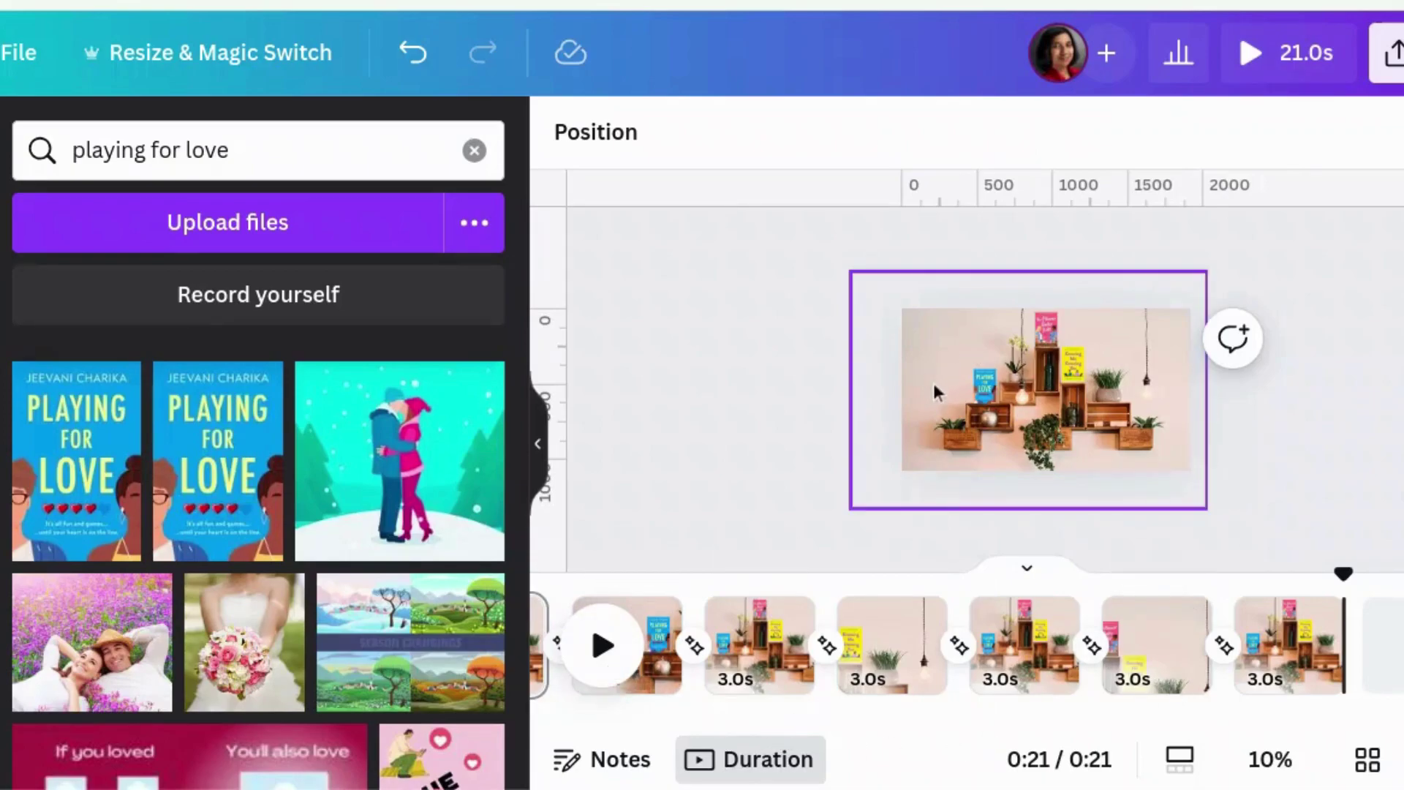
Step through the pages to review the bullet text beside each featured cover, and preview the full video
left_click(1155, 636)
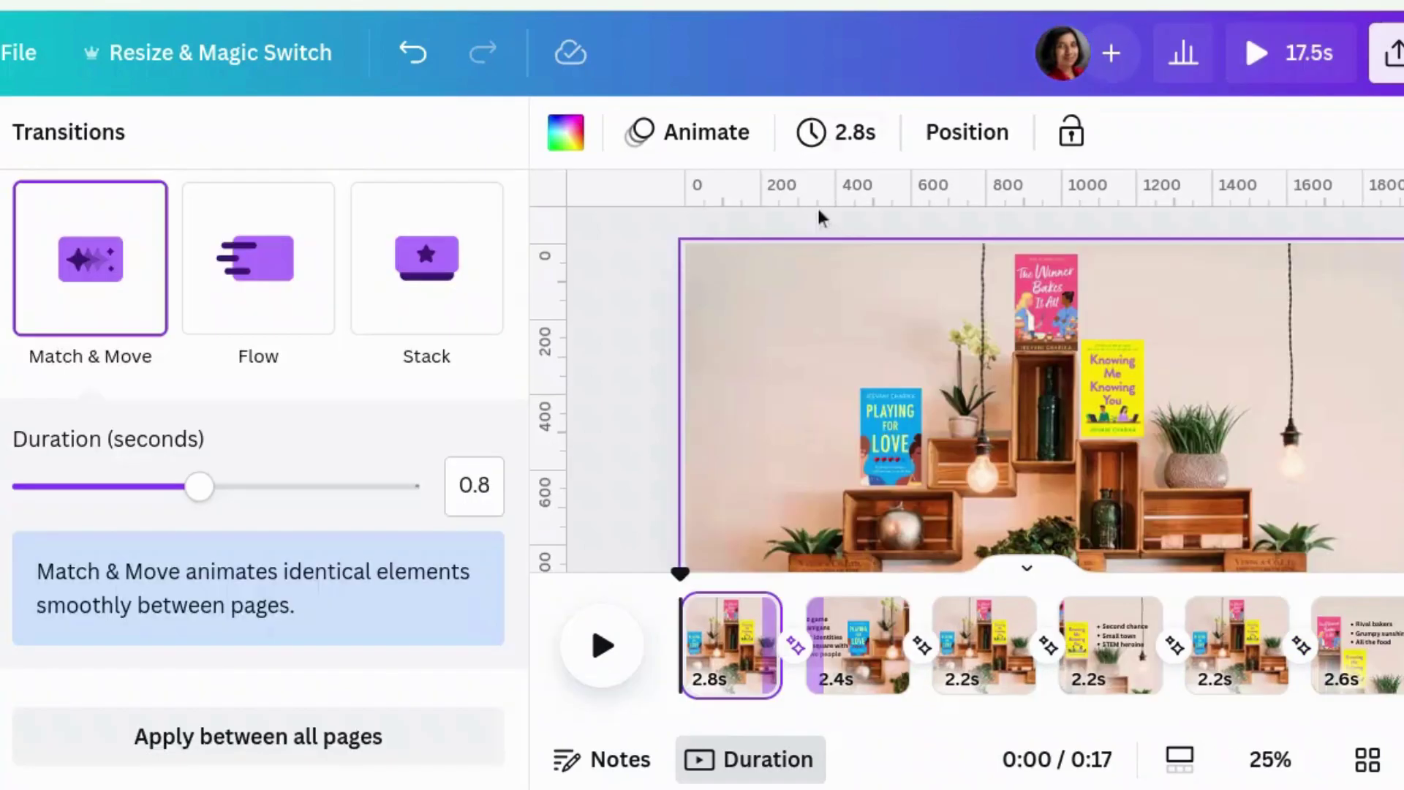
left_click(633, 296)
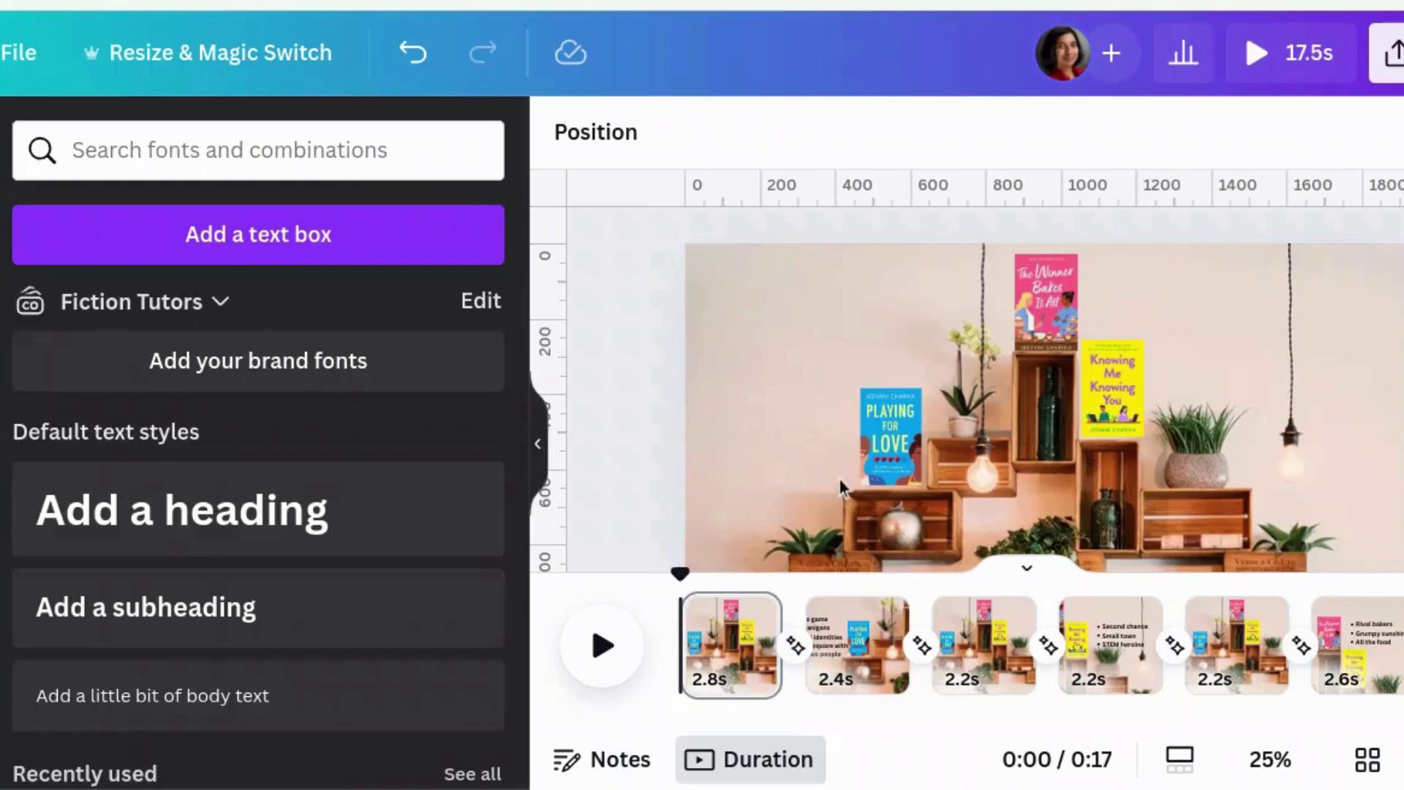
left_click(727, 651)
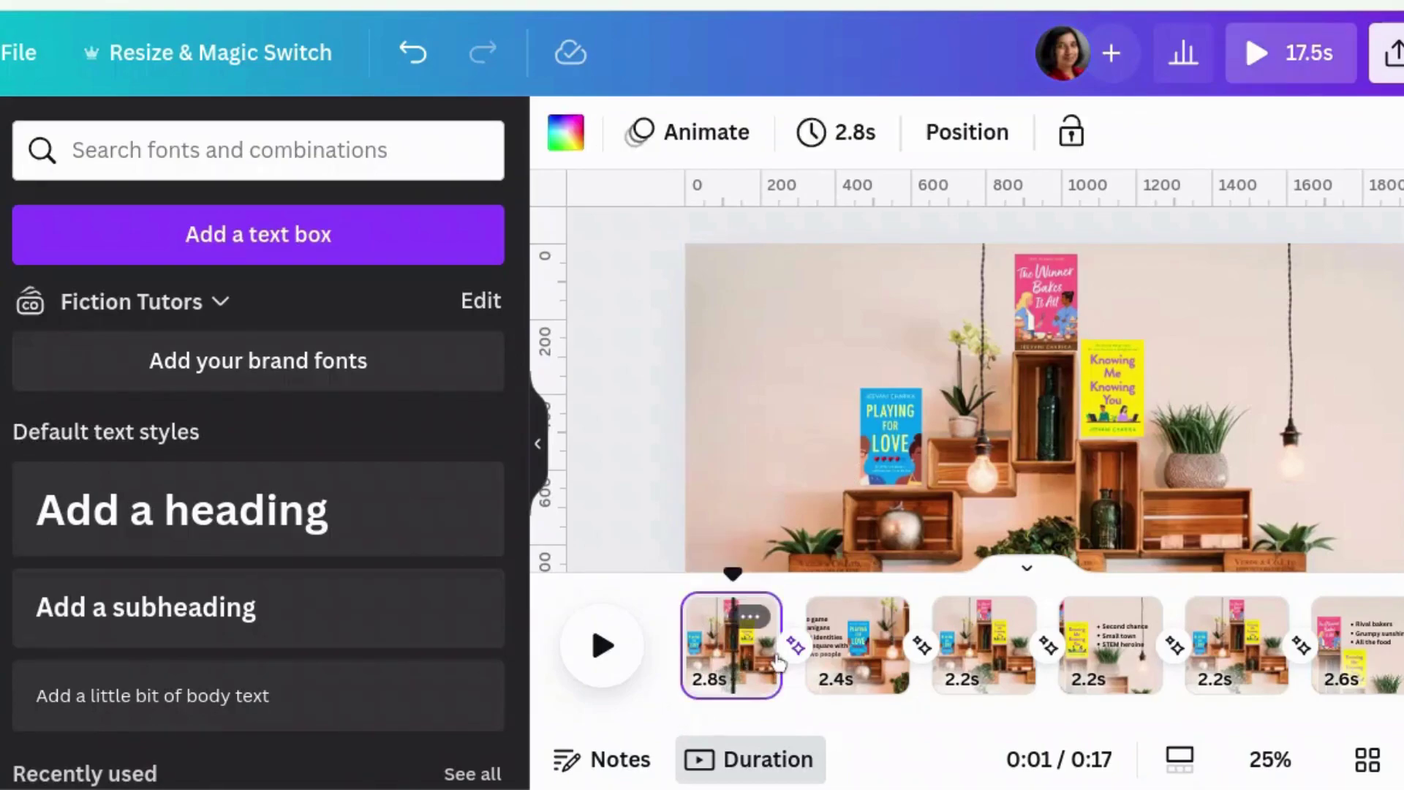
left_click(865, 671)
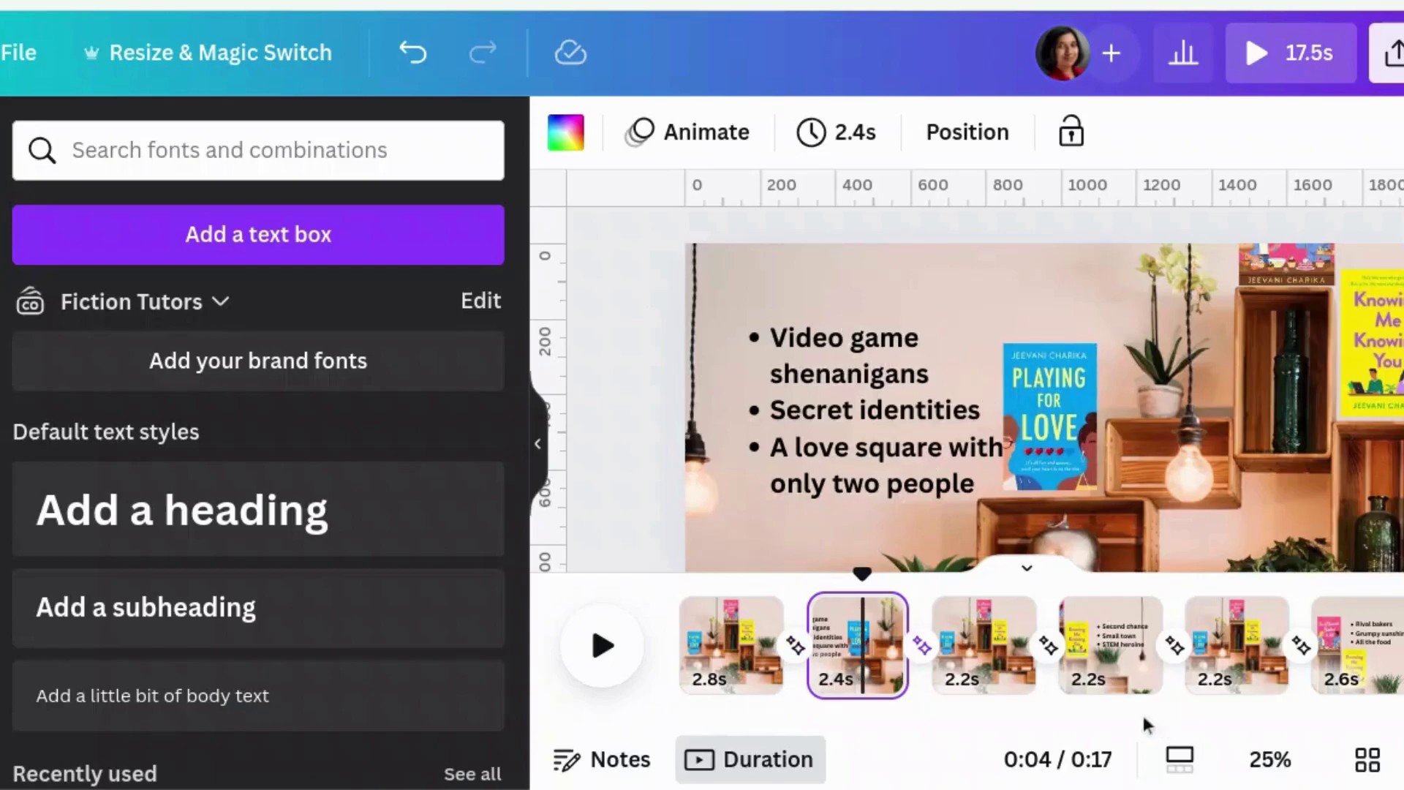
left_click(982, 654)
left_click(1122, 665)
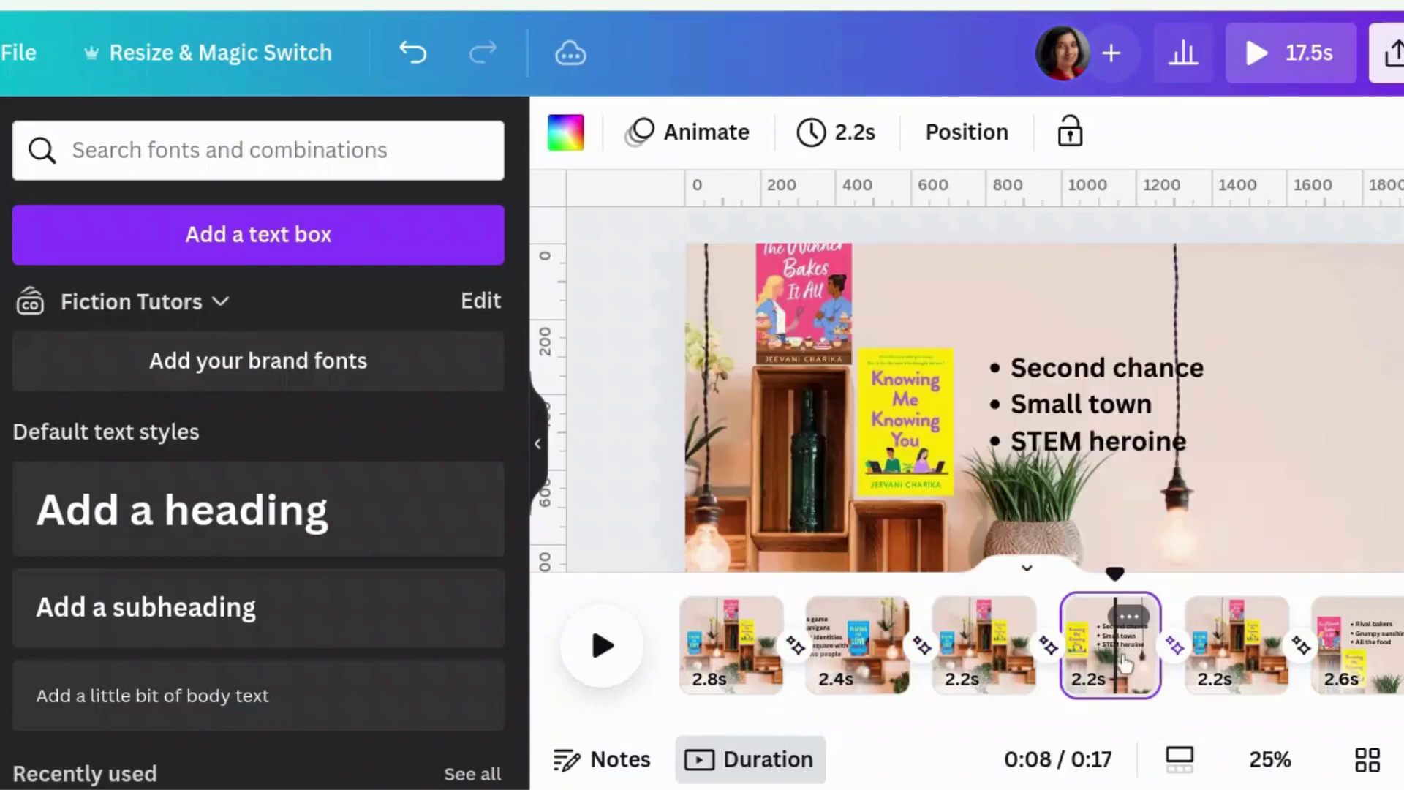
left_click(1252, 662)
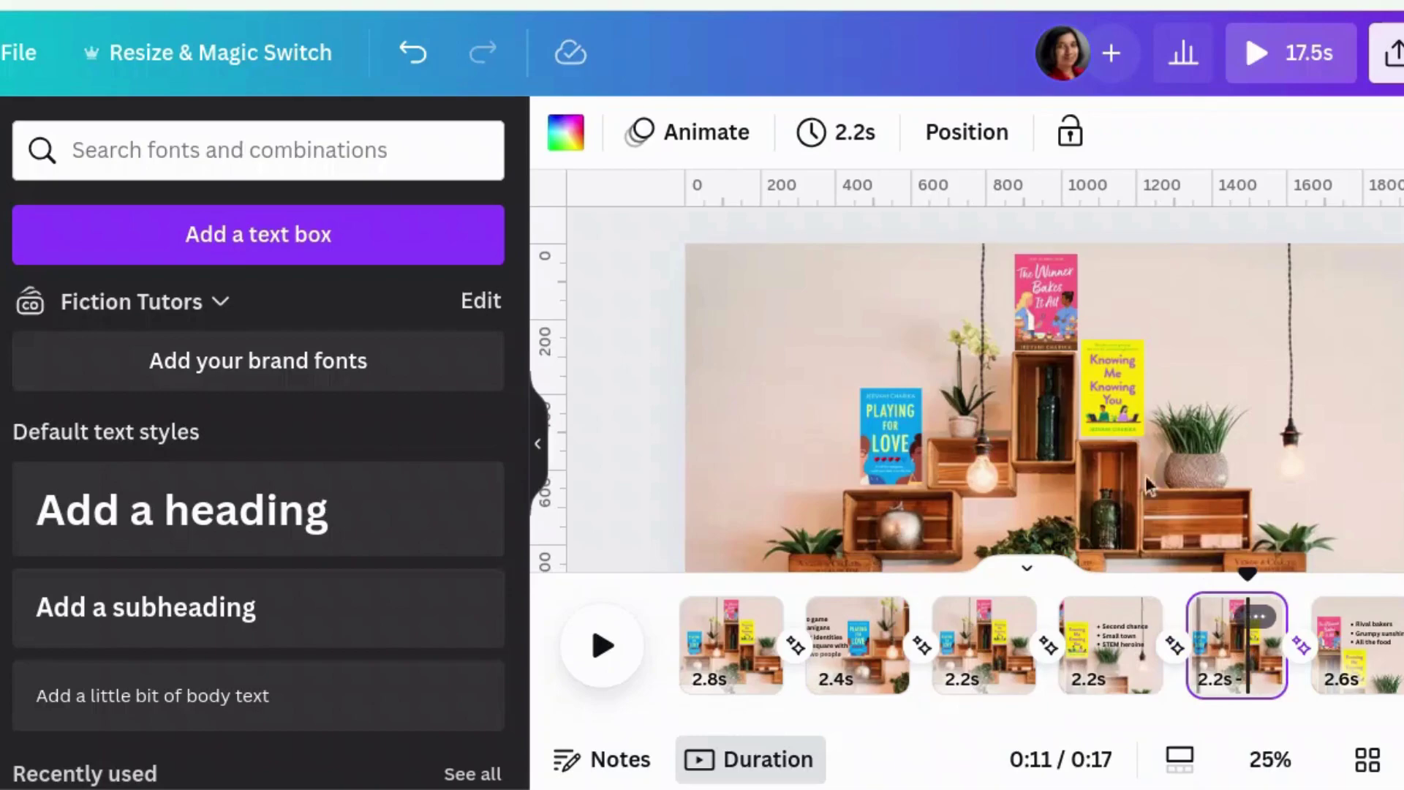
left_click(1334, 676)
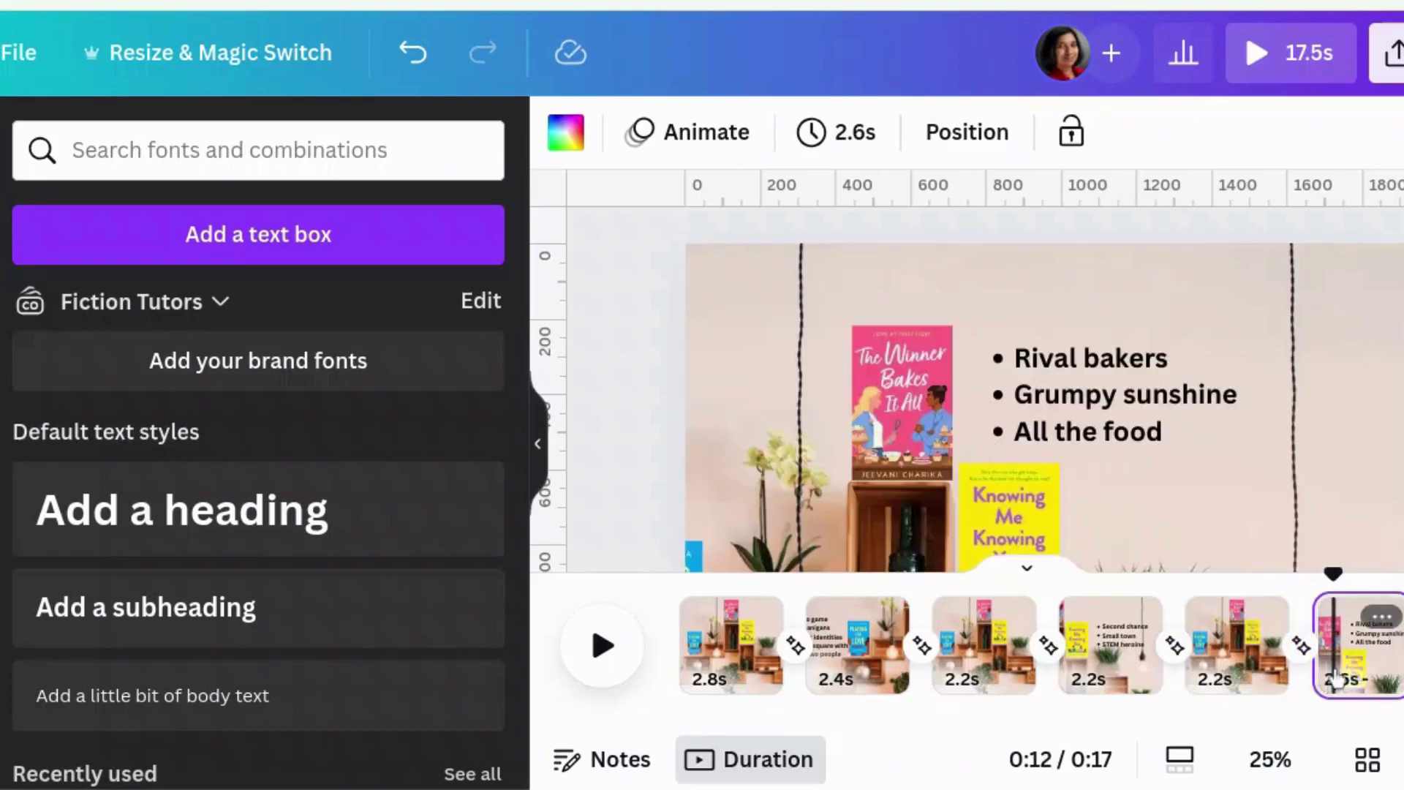
left_click(1400, 648)
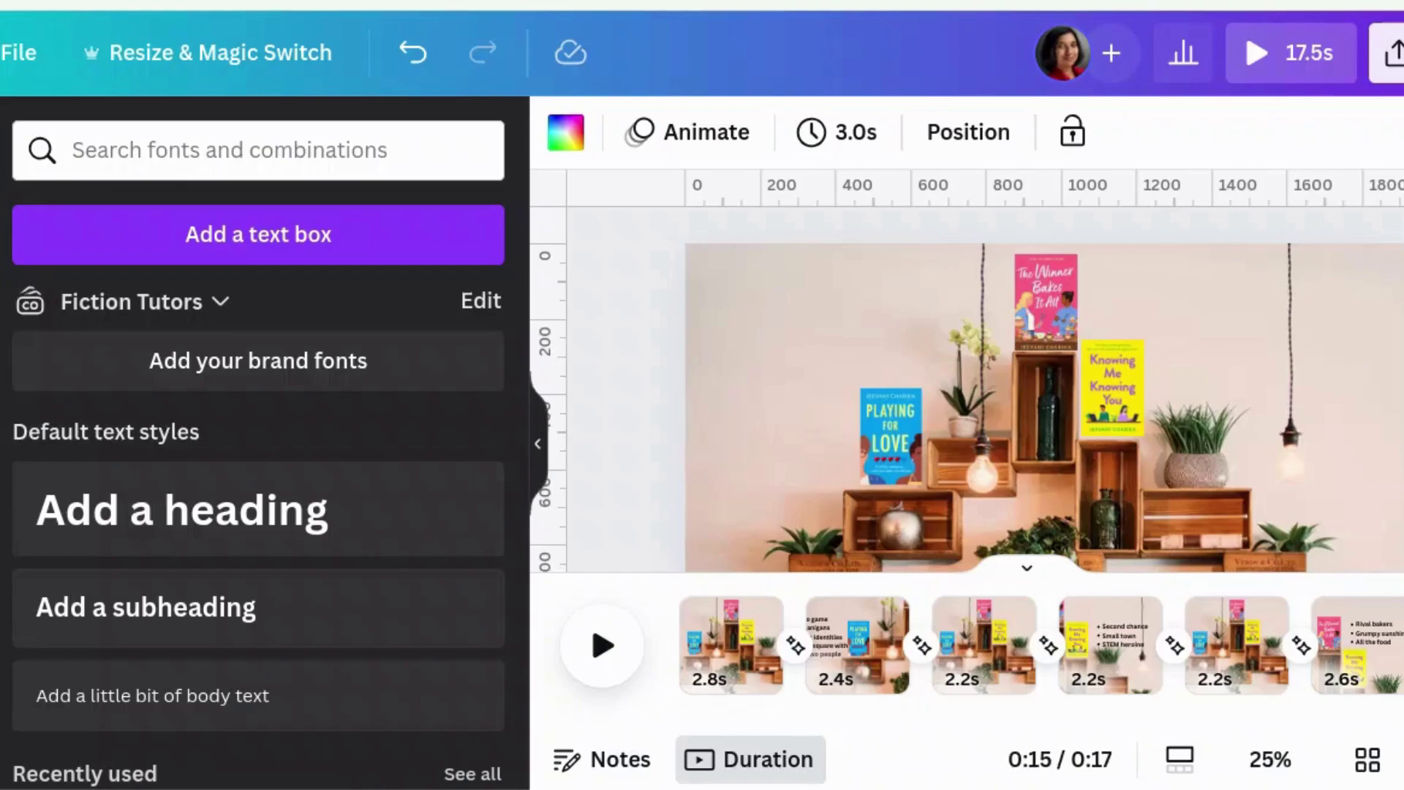
left_click(1298, 61)
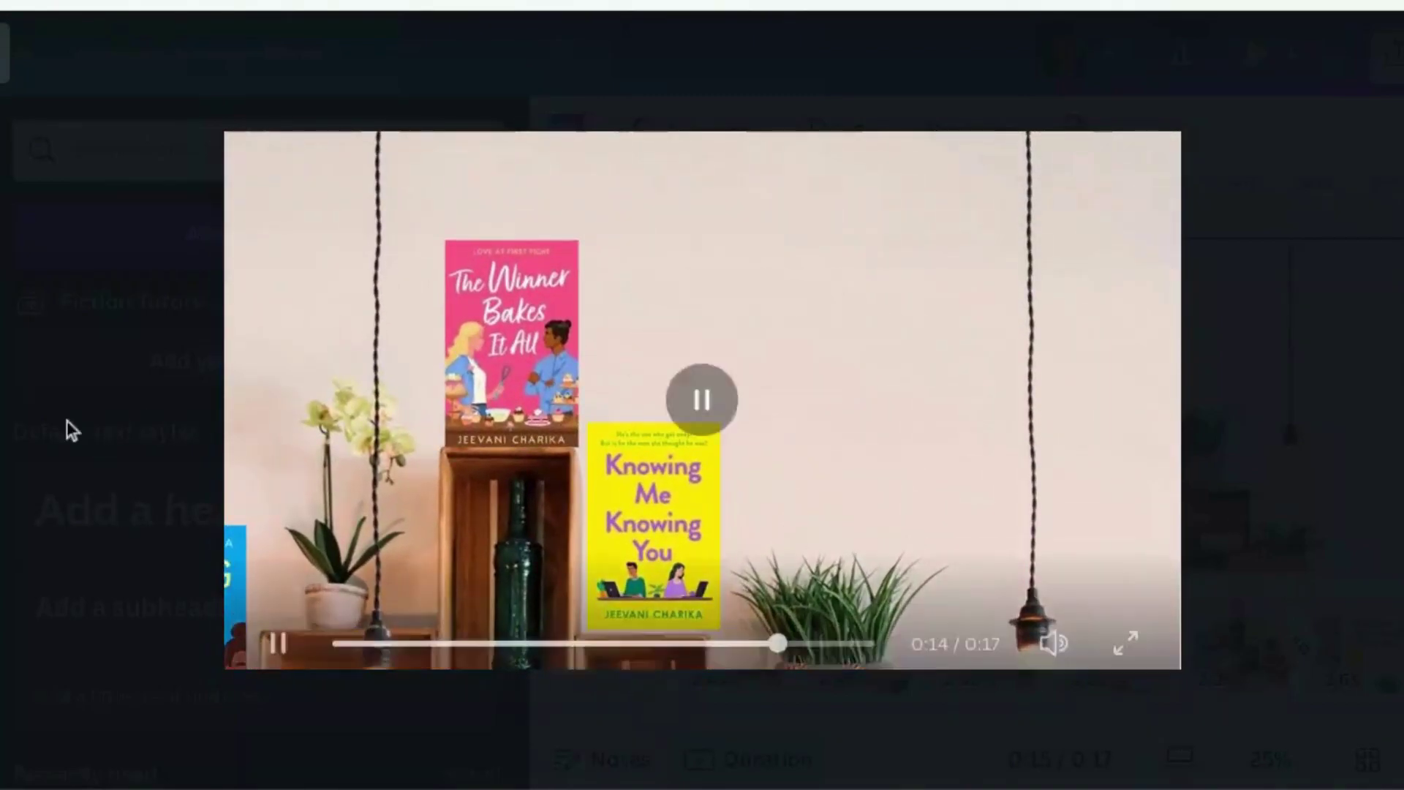
key("Escape")
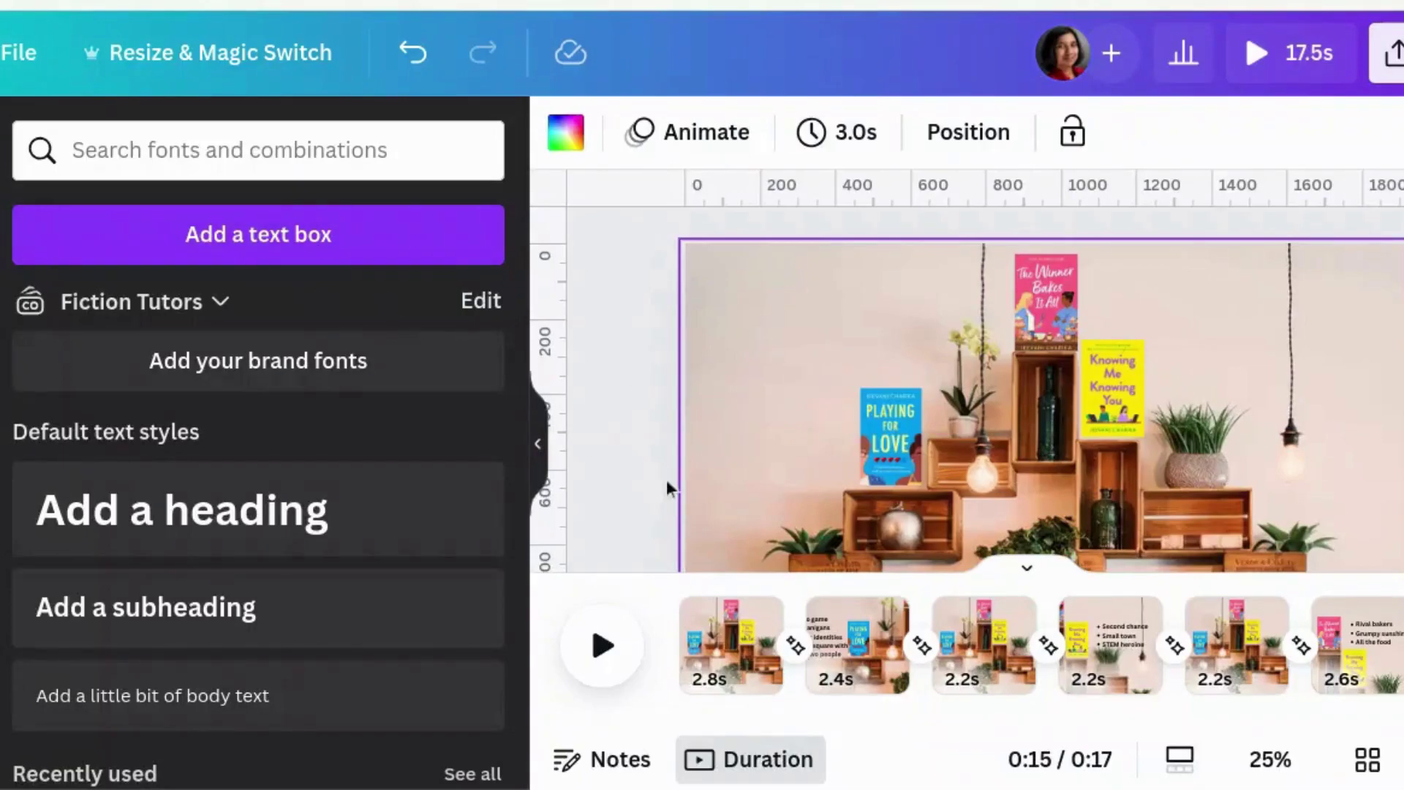
Examine the text animation settings of the bullet list on page 2 and preview the video again
left_click(867, 636)
left_click(810, 428)
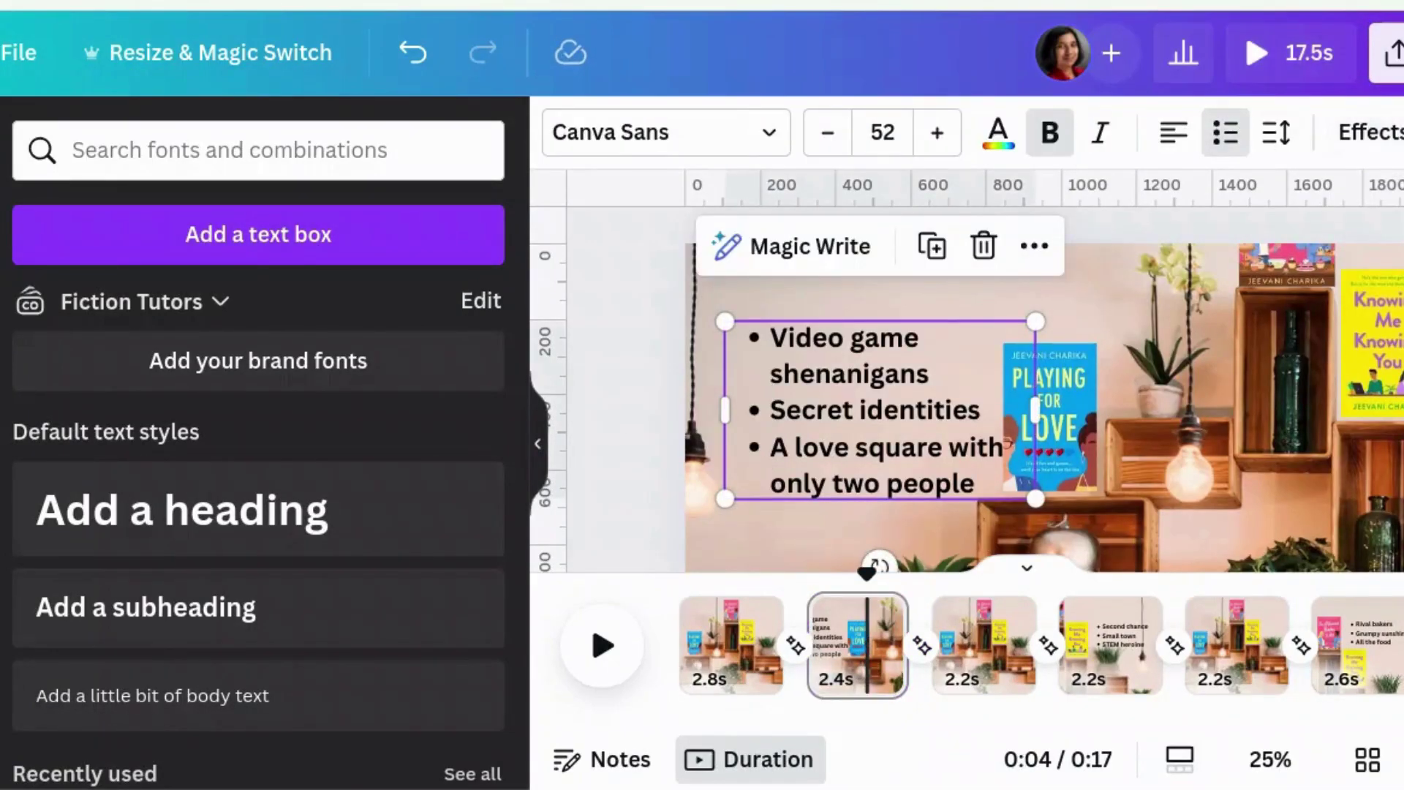
left_click(1395, 133)
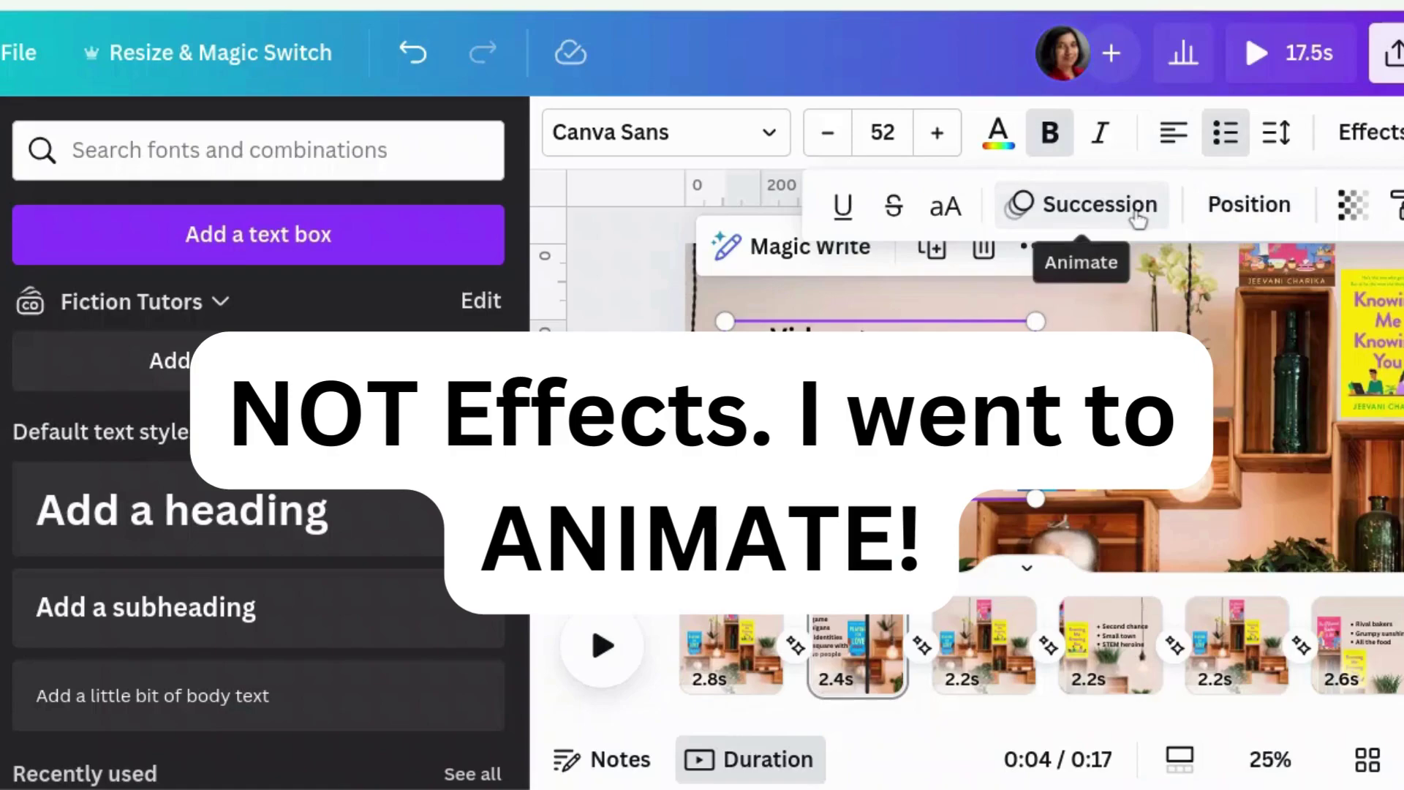
left_click(1138, 218)
scroll(382, 351, "down", 5)
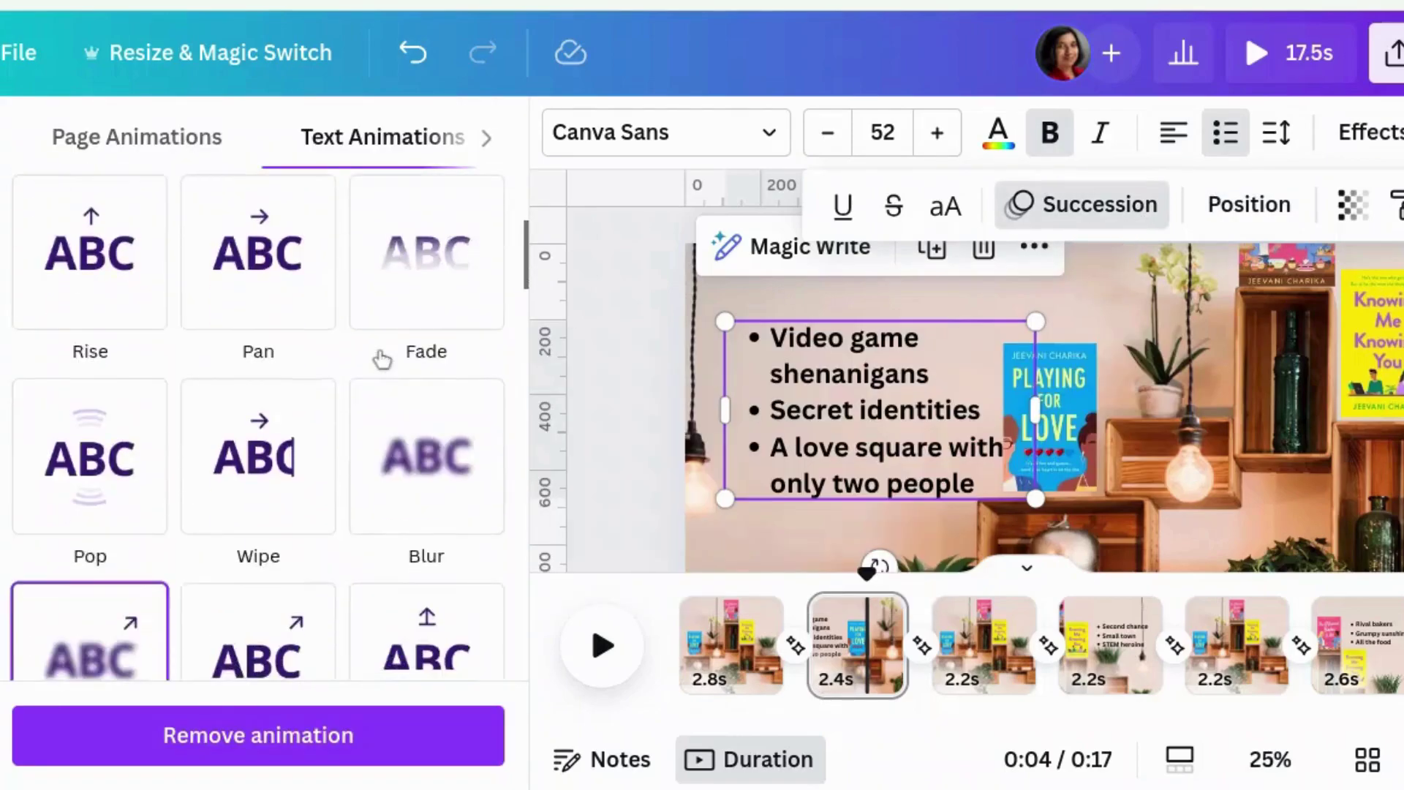
scroll(382, 358, "down", 4)
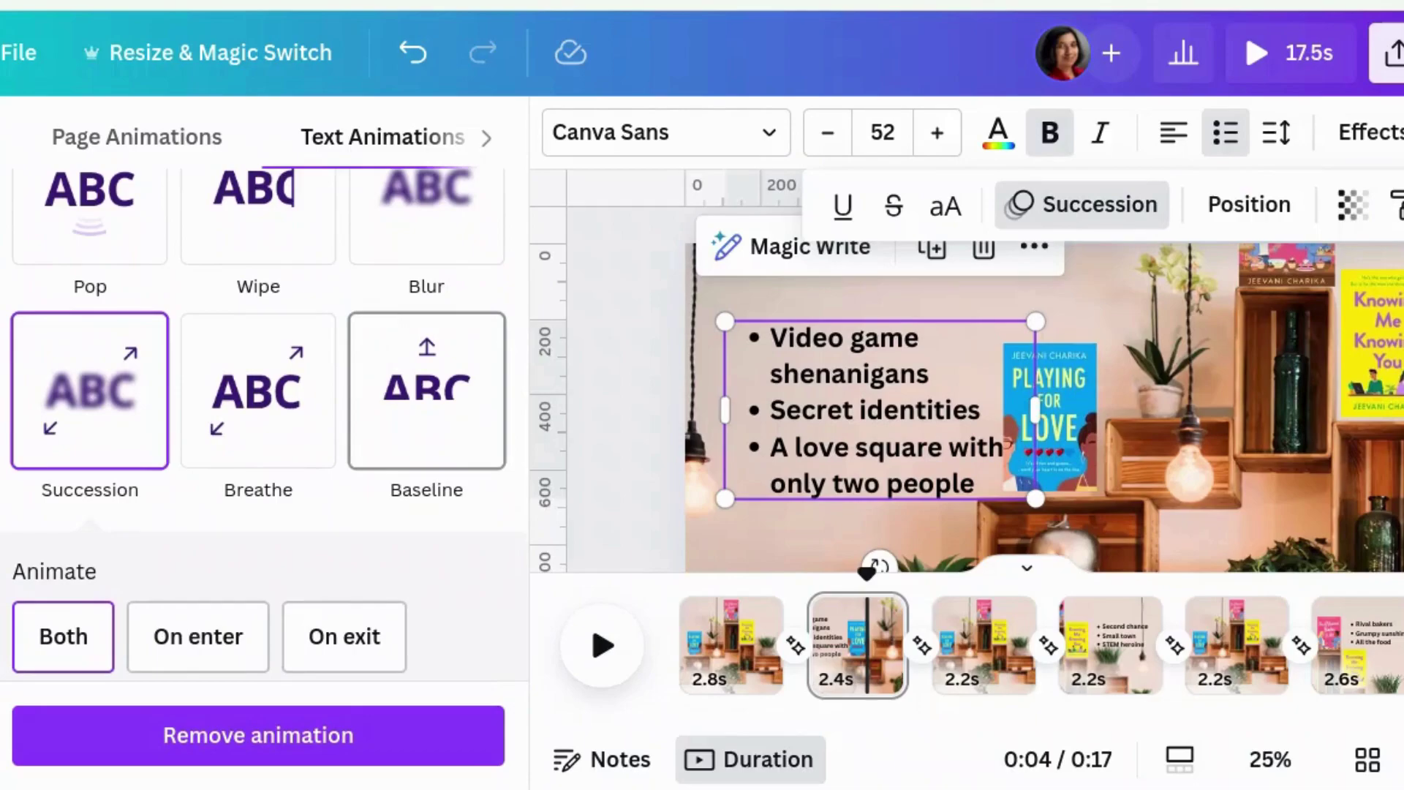
scroll(111, 654, "down", 2)
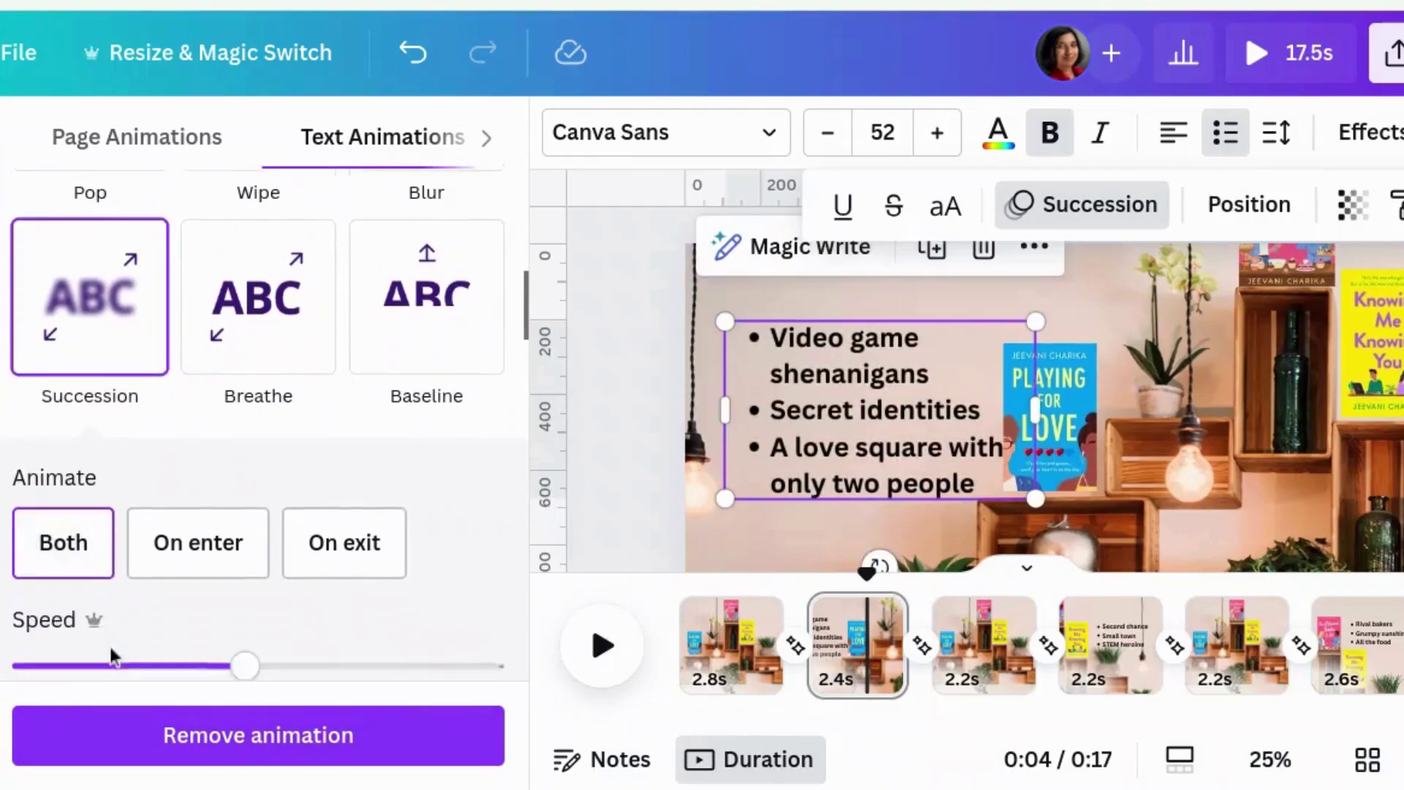
scroll(109, 647, "down", 4)
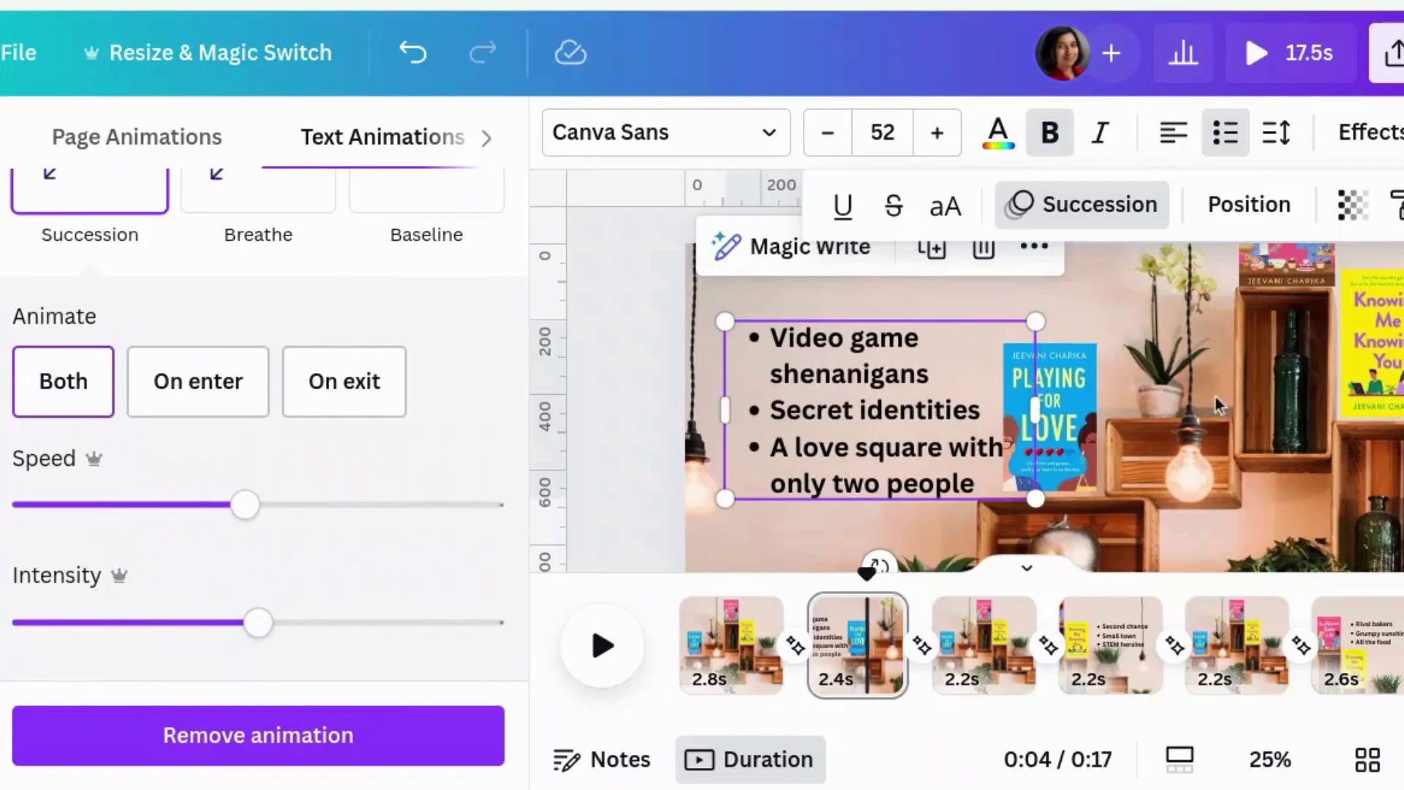
key("ctrl+alt+p")
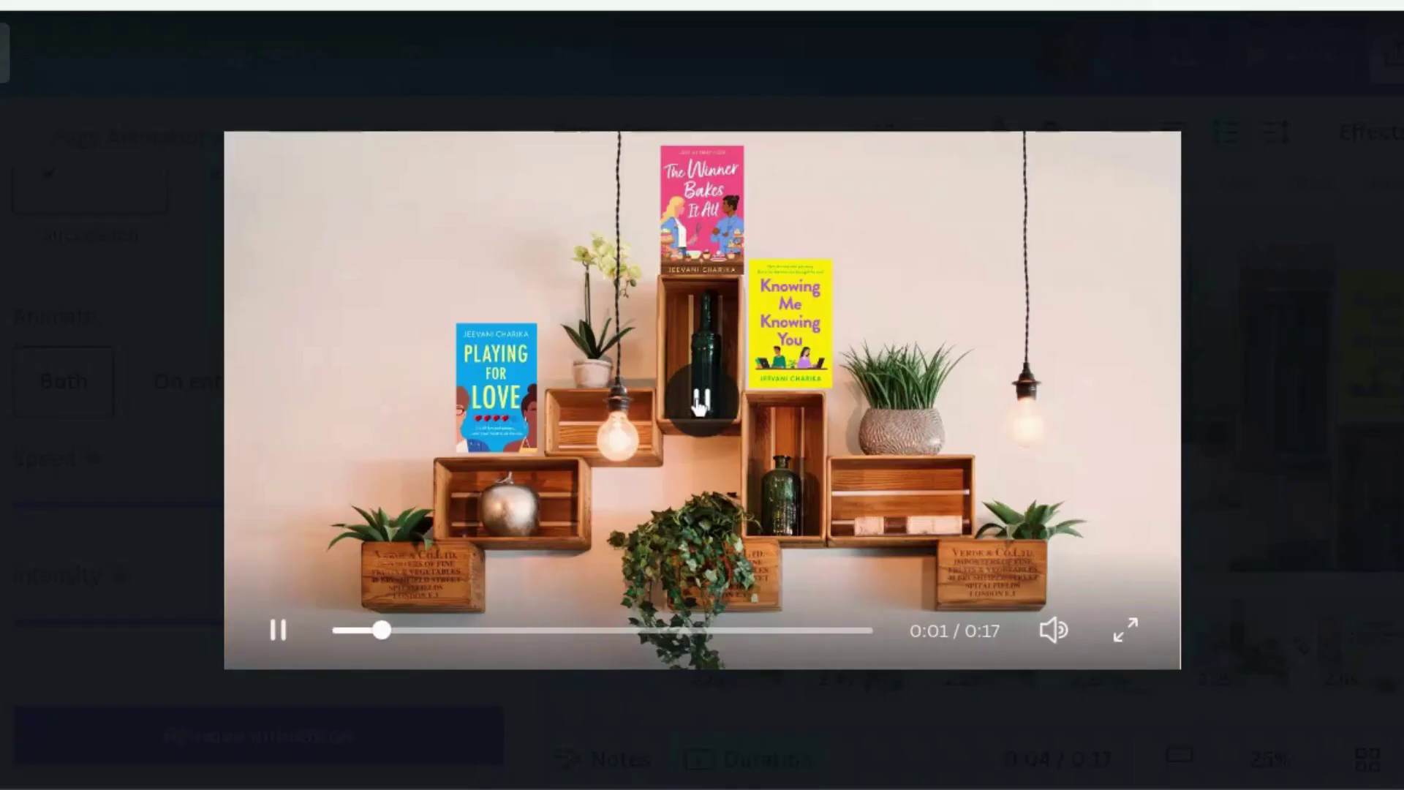